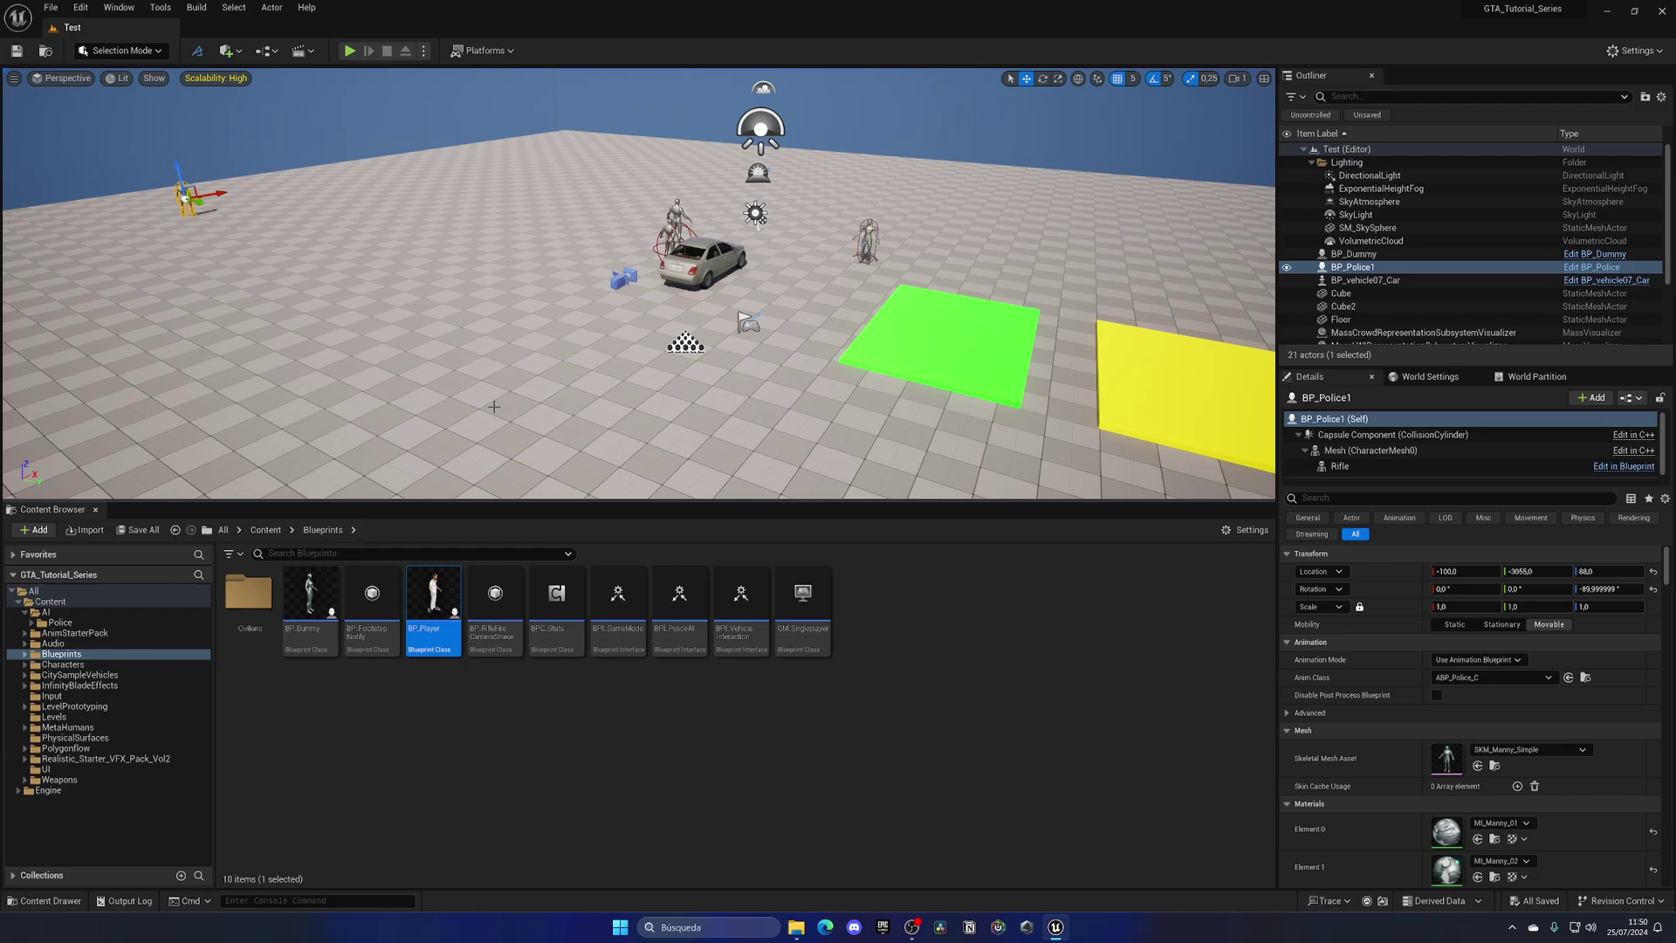
Step: Run the Test level in the editor, then stop the play session
click(349, 51)
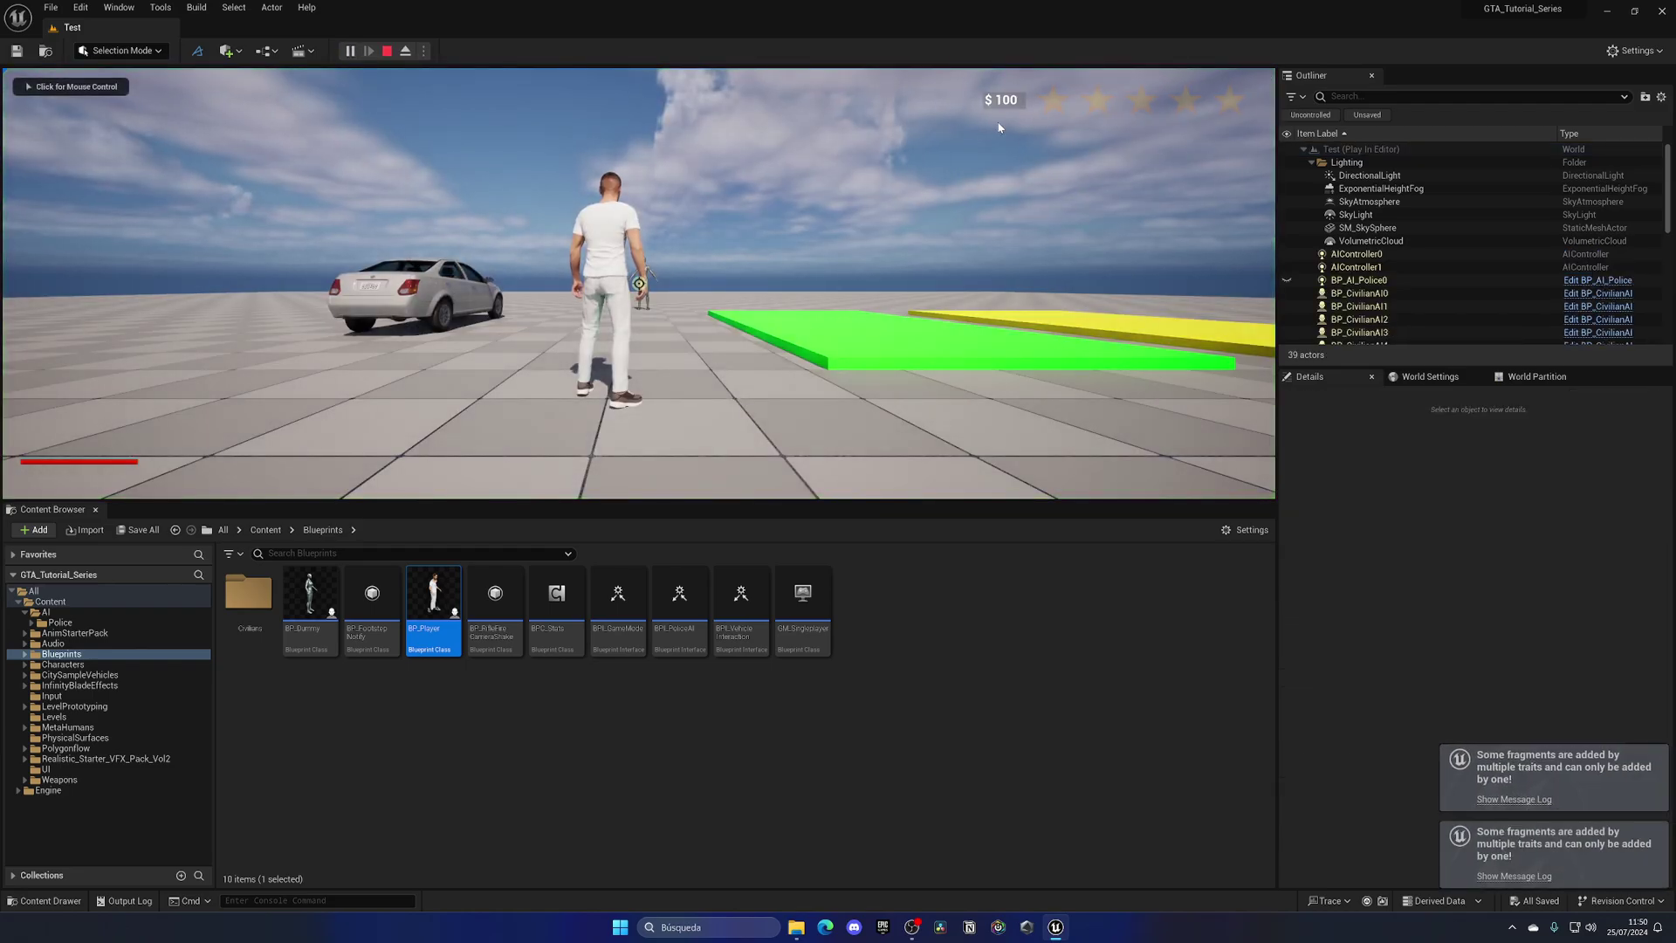
key(Escape)
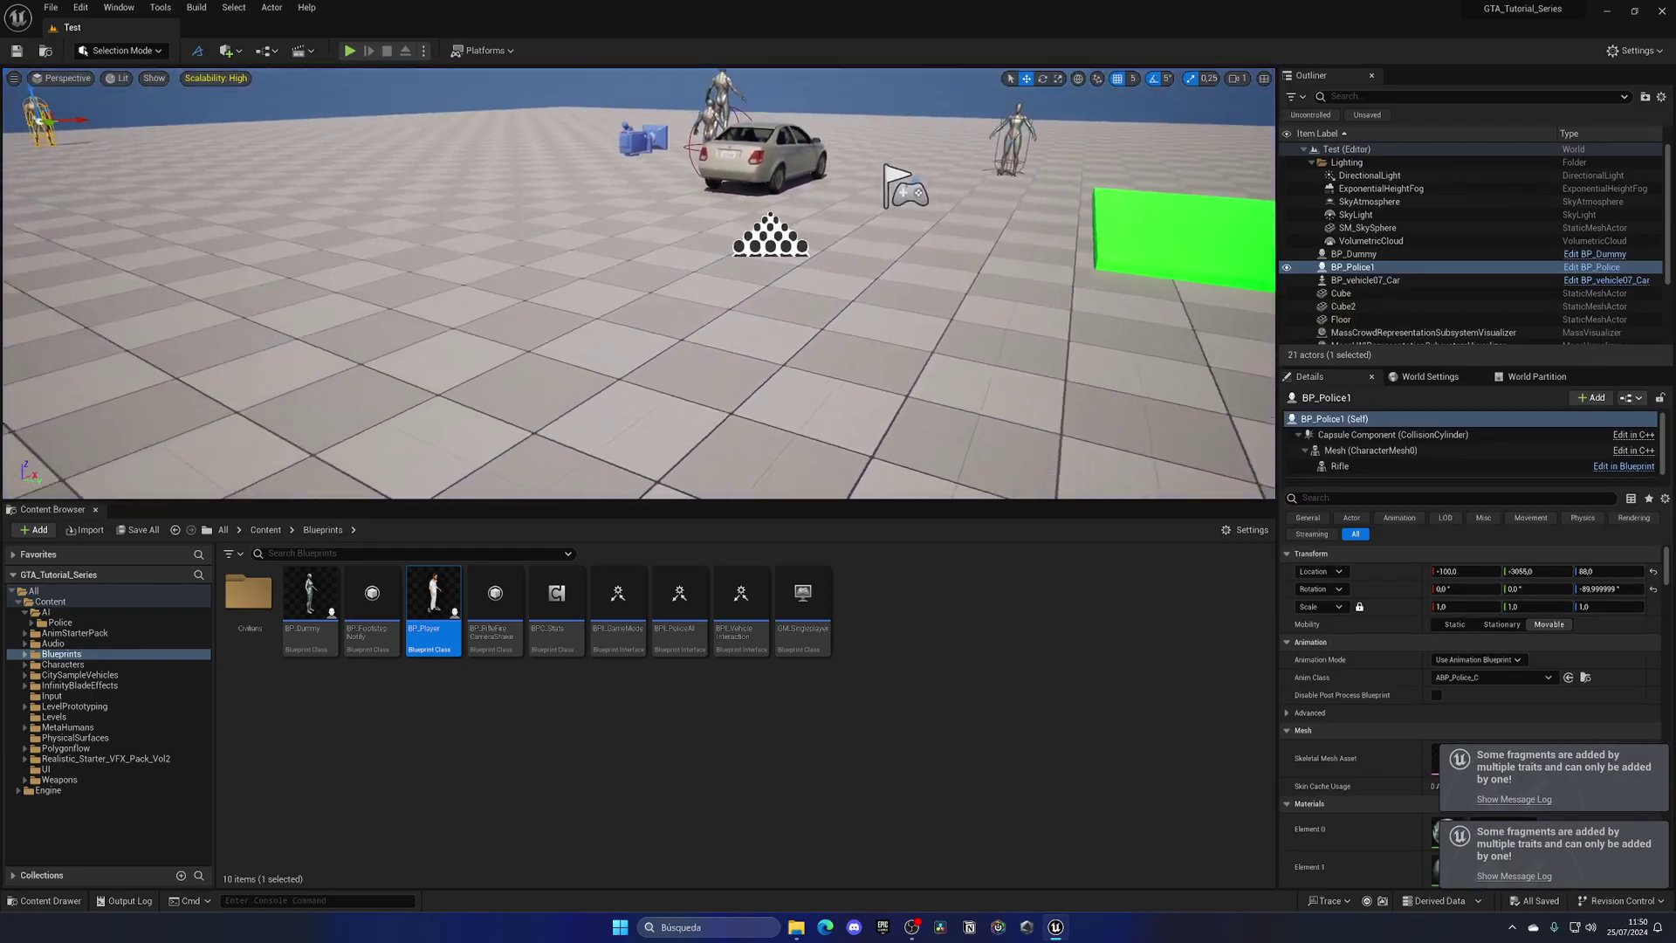
Step: Create an Actor Blueprint class named BP_Cash in the Blueprints folder and open it for editing
right_click(424, 732)
click(511, 348)
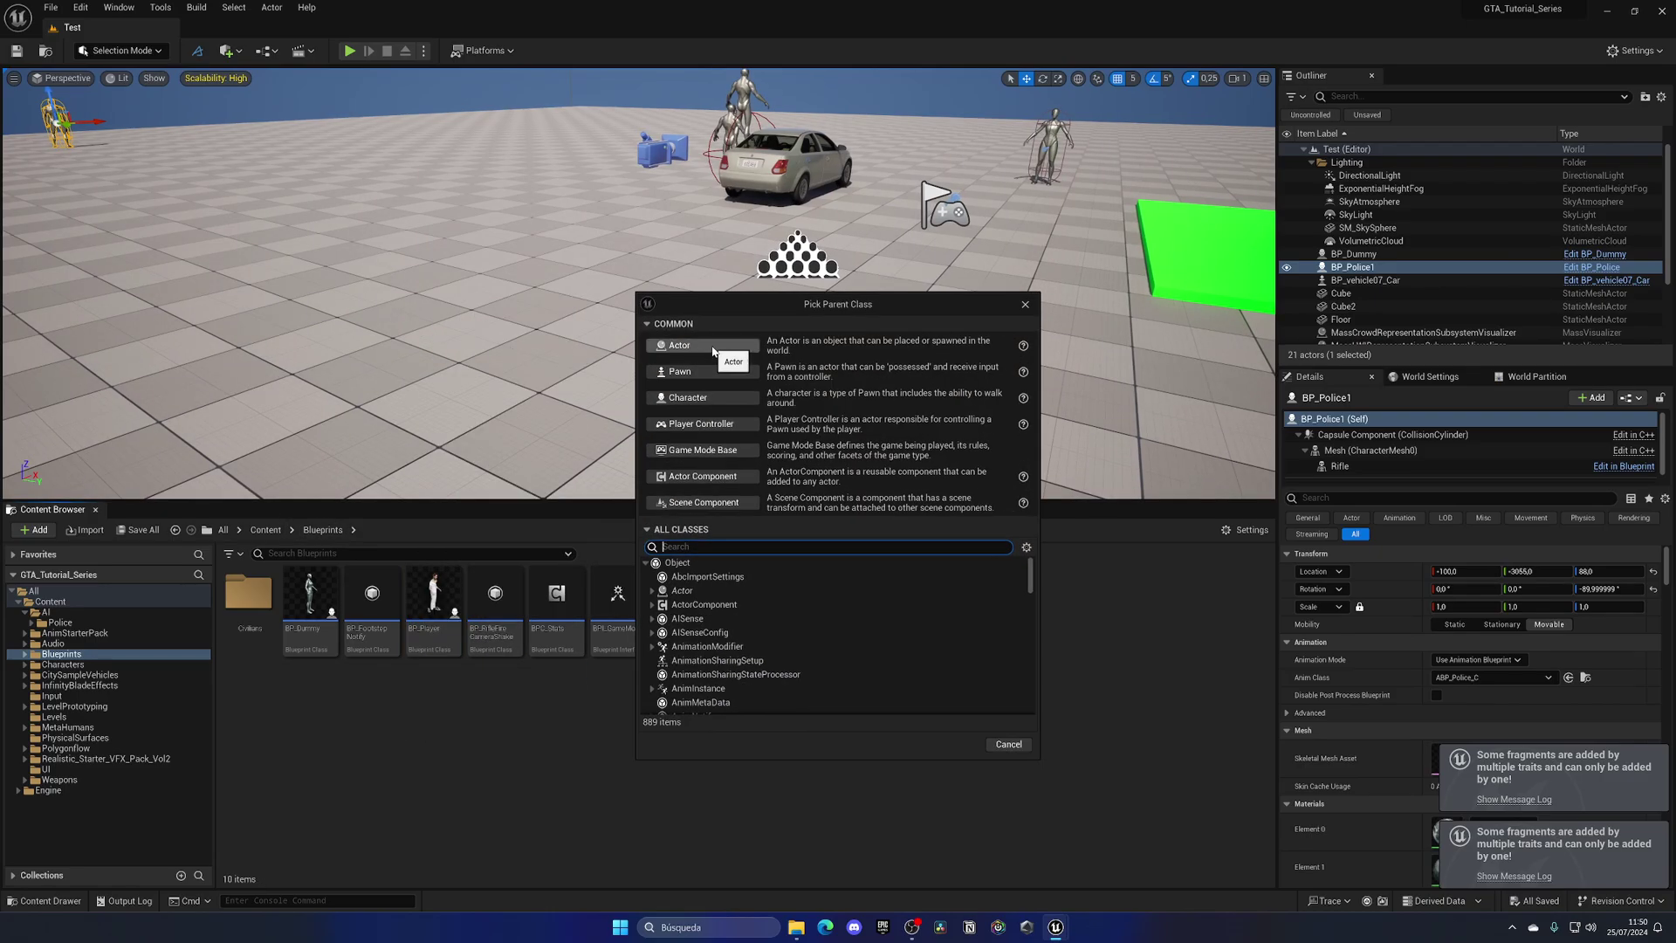
click(712, 350)
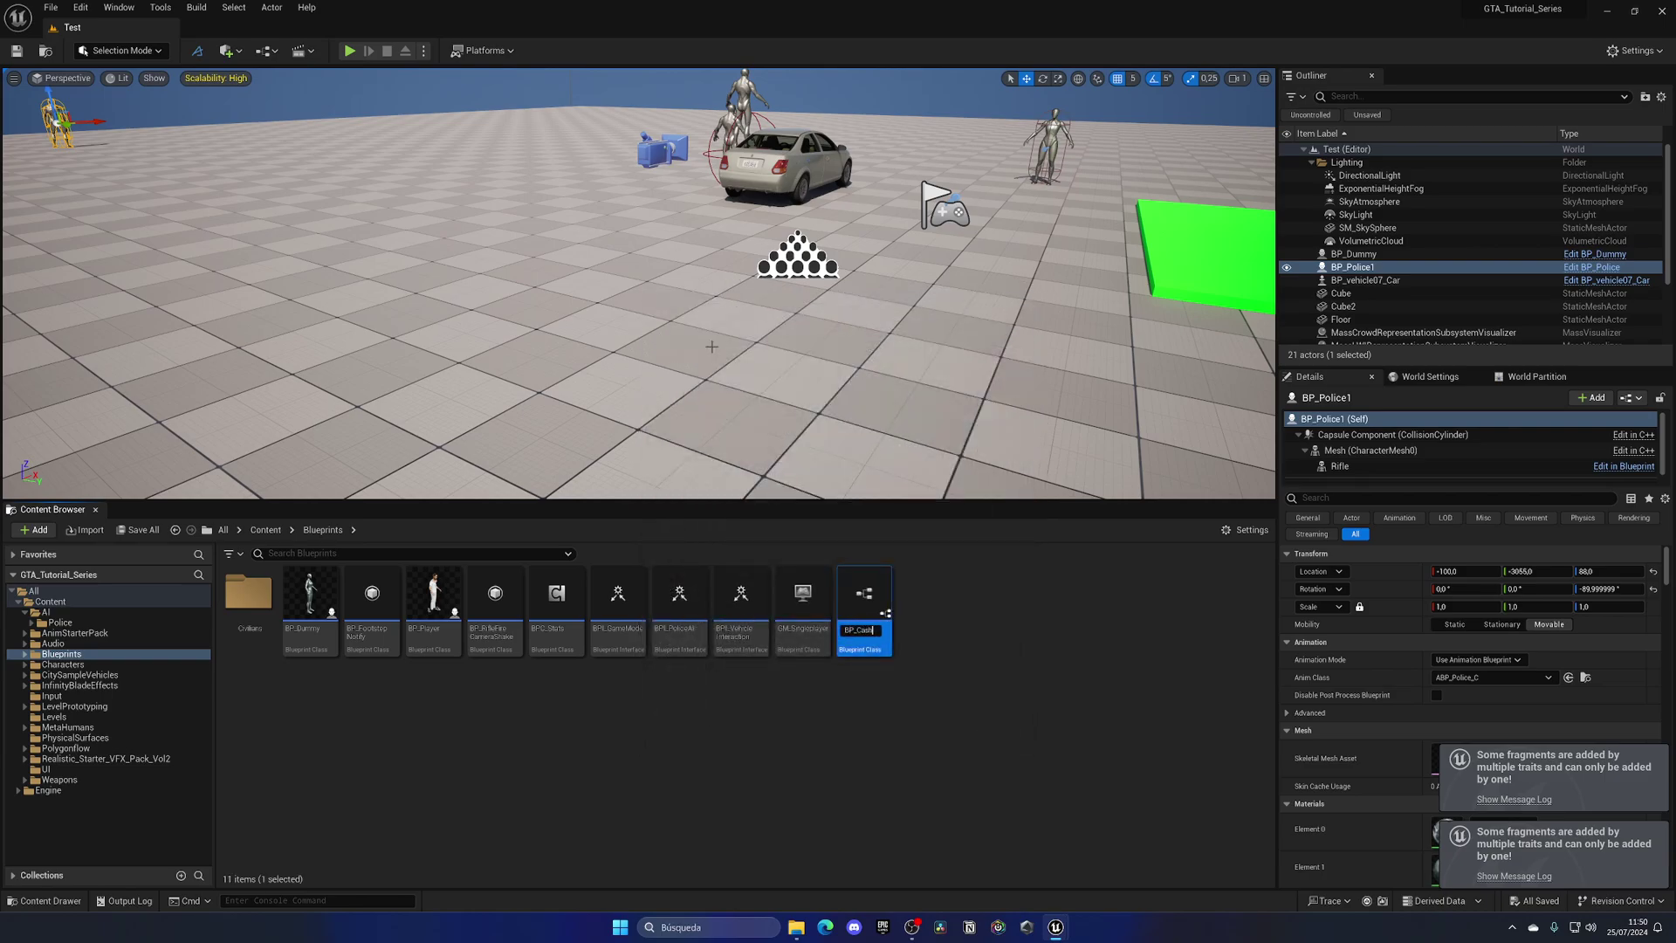
key(Return)
key(Return)
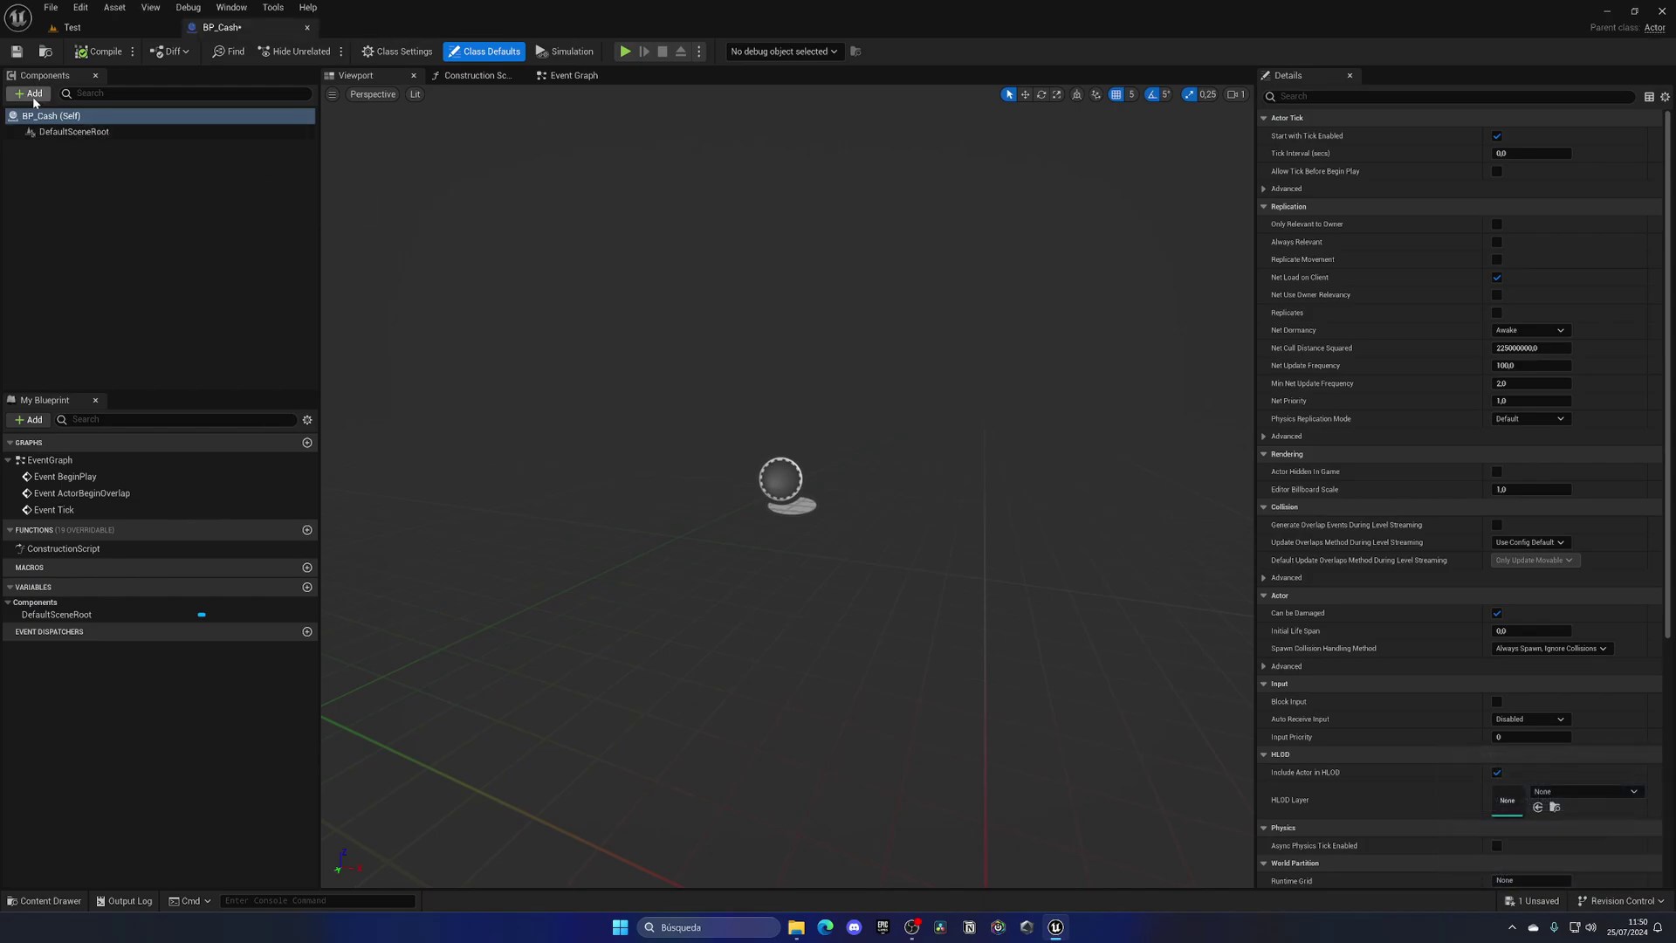
Step: Add a Static Mesh component under BP_Cash's default scene root, leaving its default name
click(33, 95)
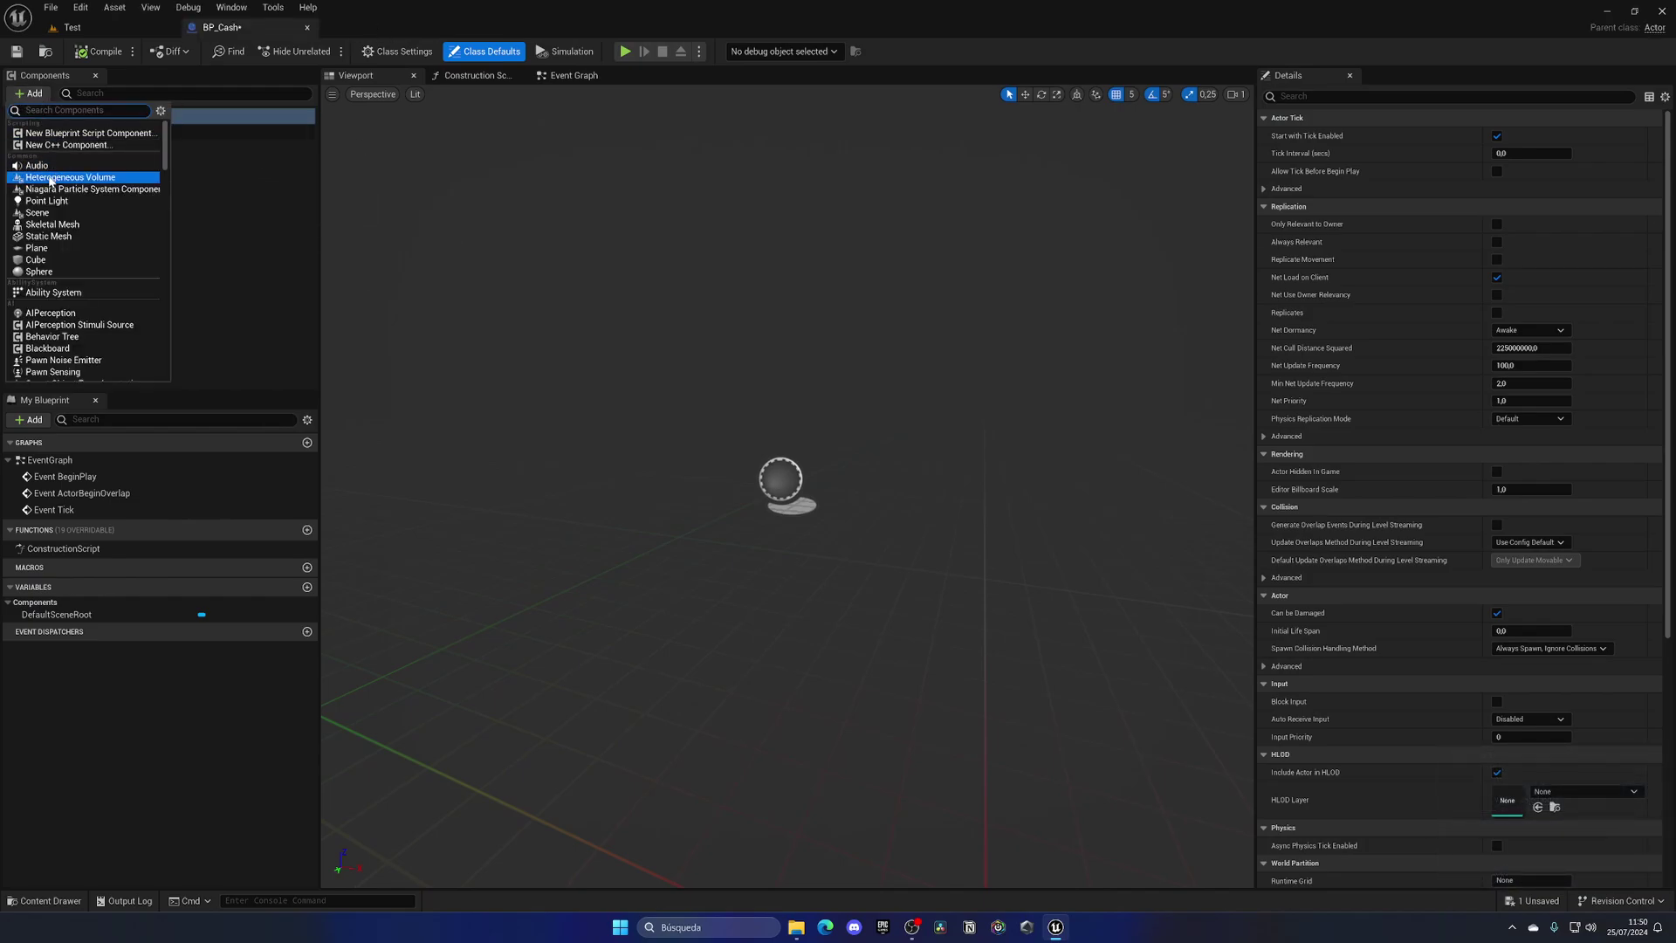
click(87, 238)
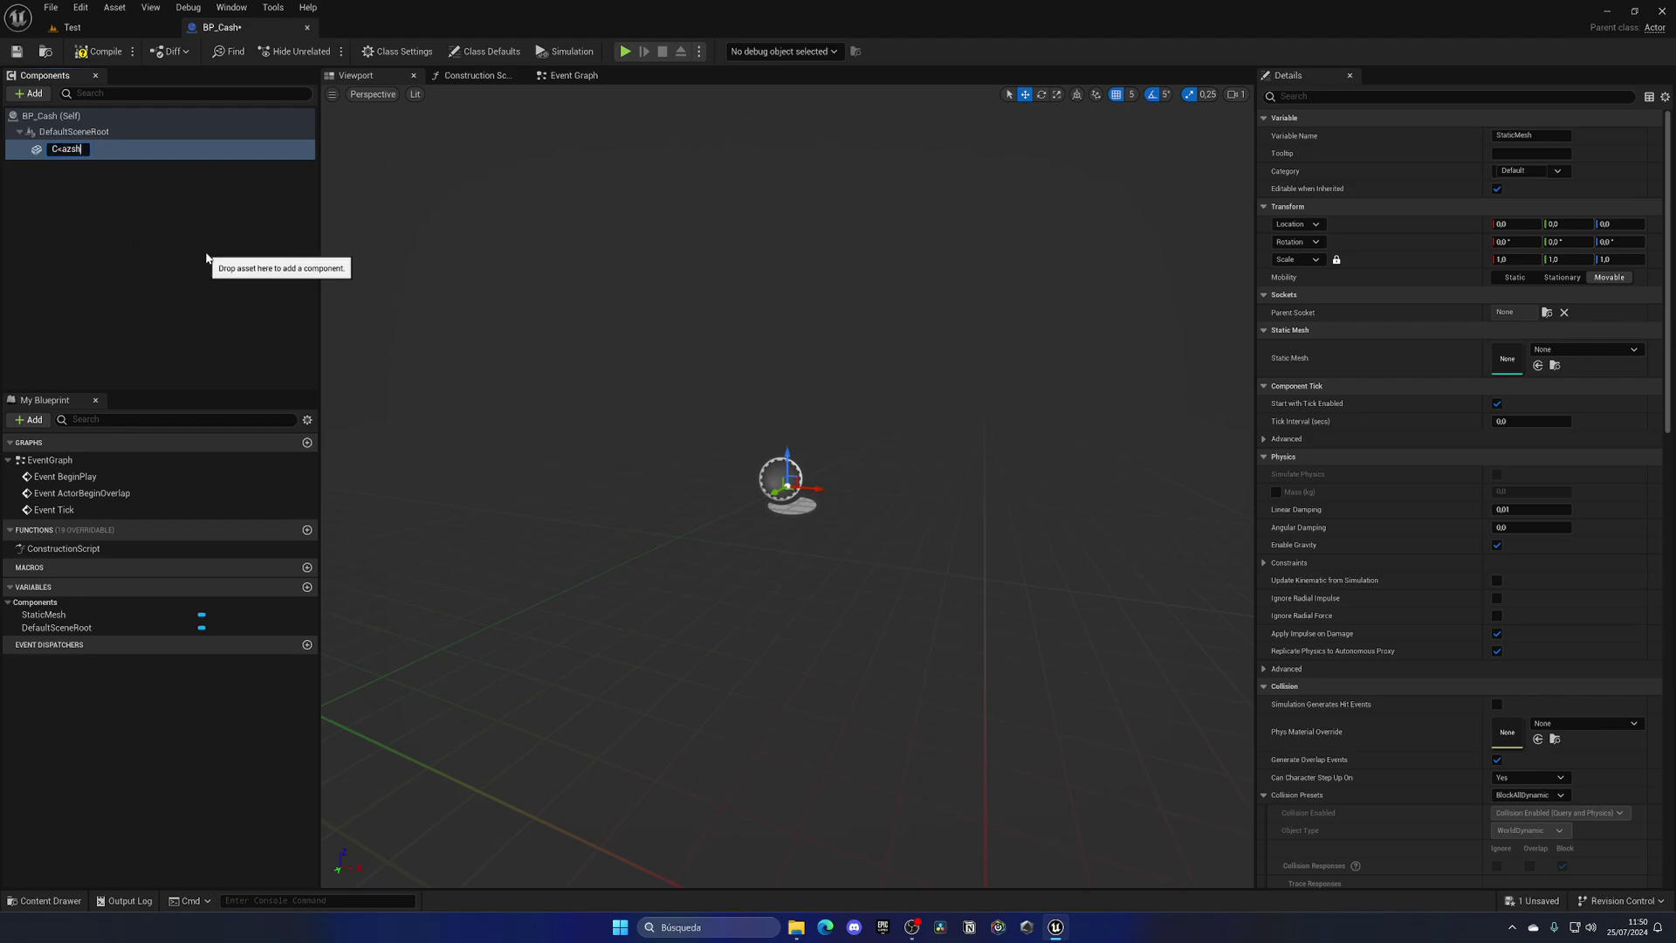
key(BackSpace)
key(BackSpace)
key(BackSpace)
key(BackSpace)
text(Ca)
key(Return)
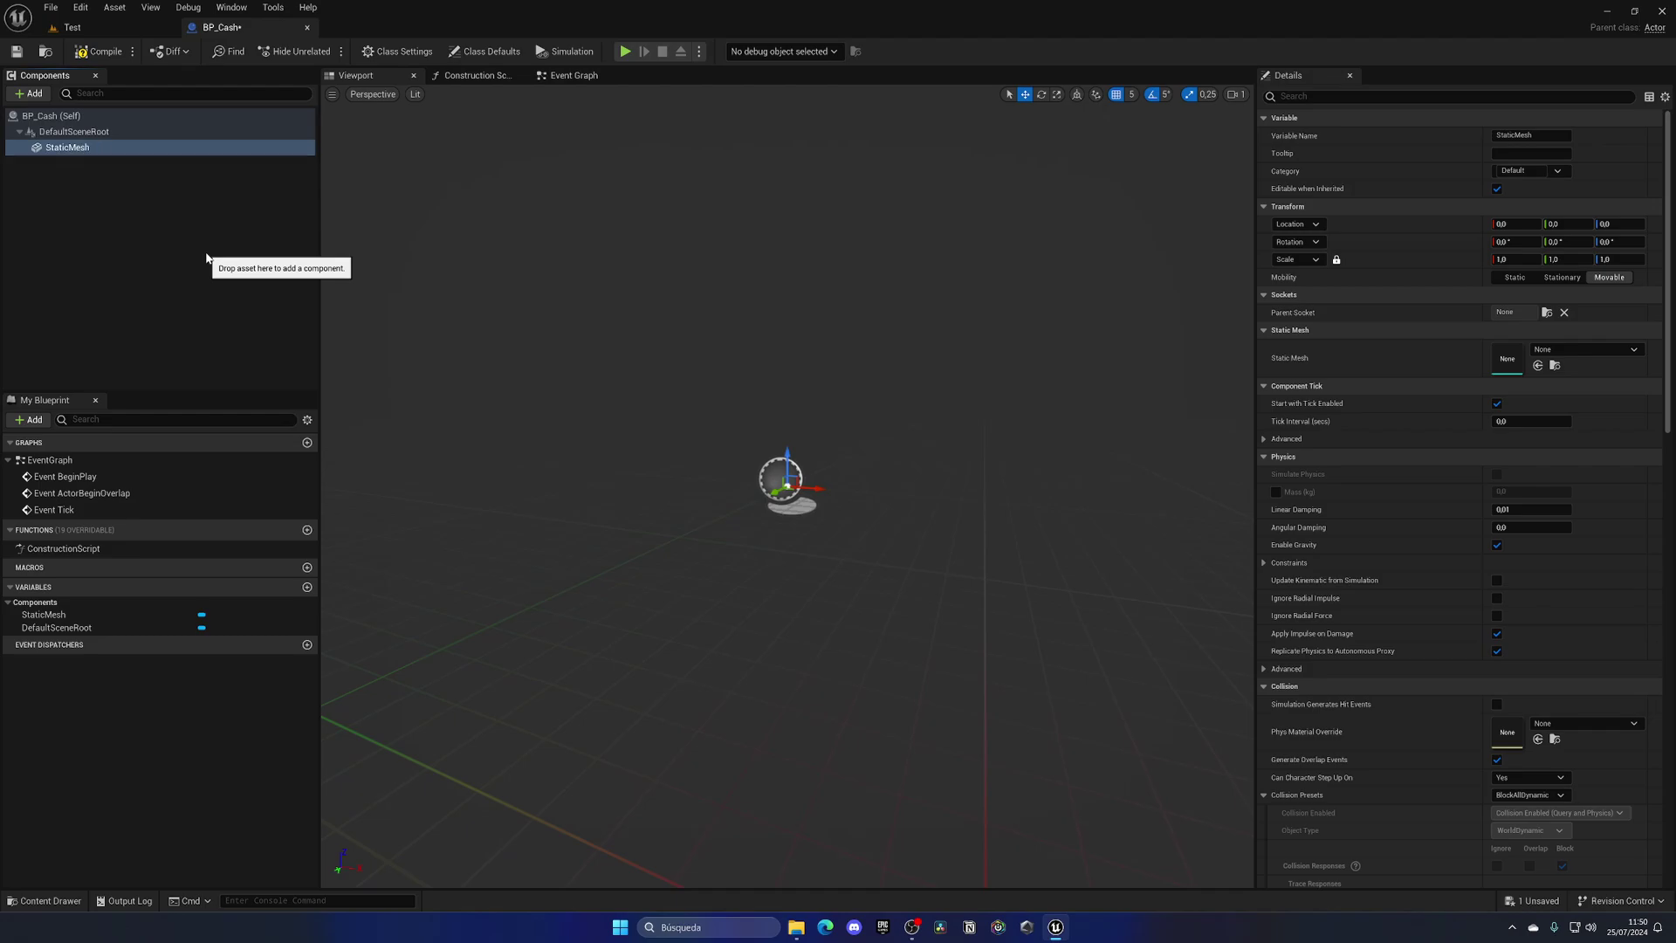
Step: Assign the Cube mesh to the StaticMesh component
click(104, 52)
click(1584, 350)
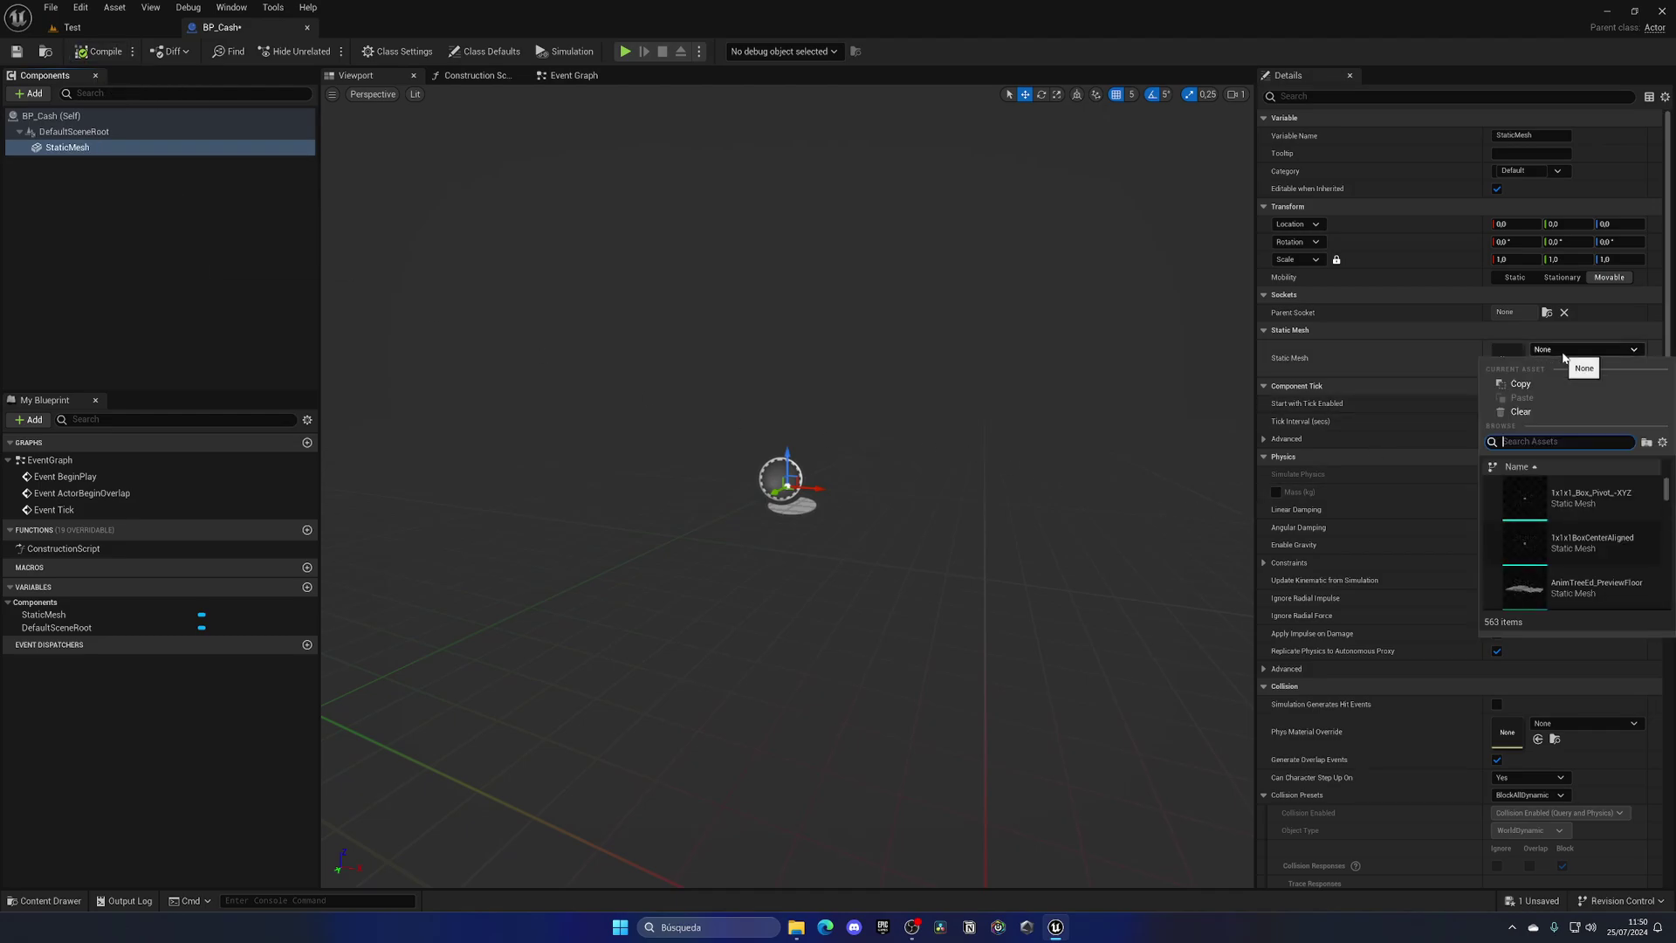
text(s)
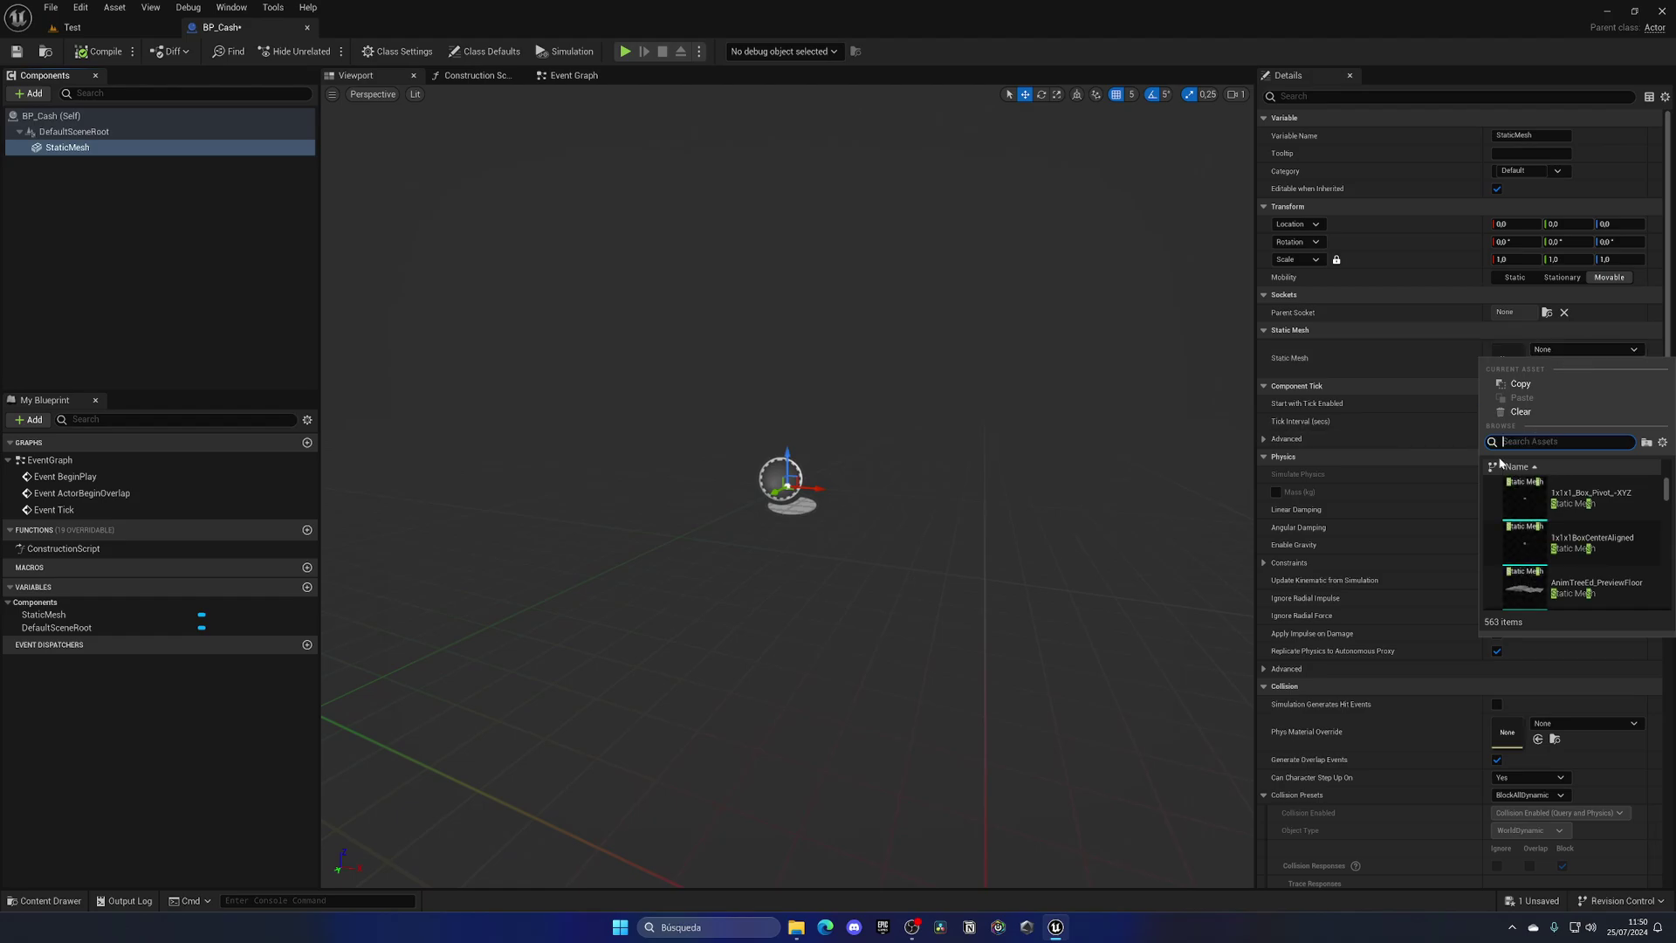
text(cube)
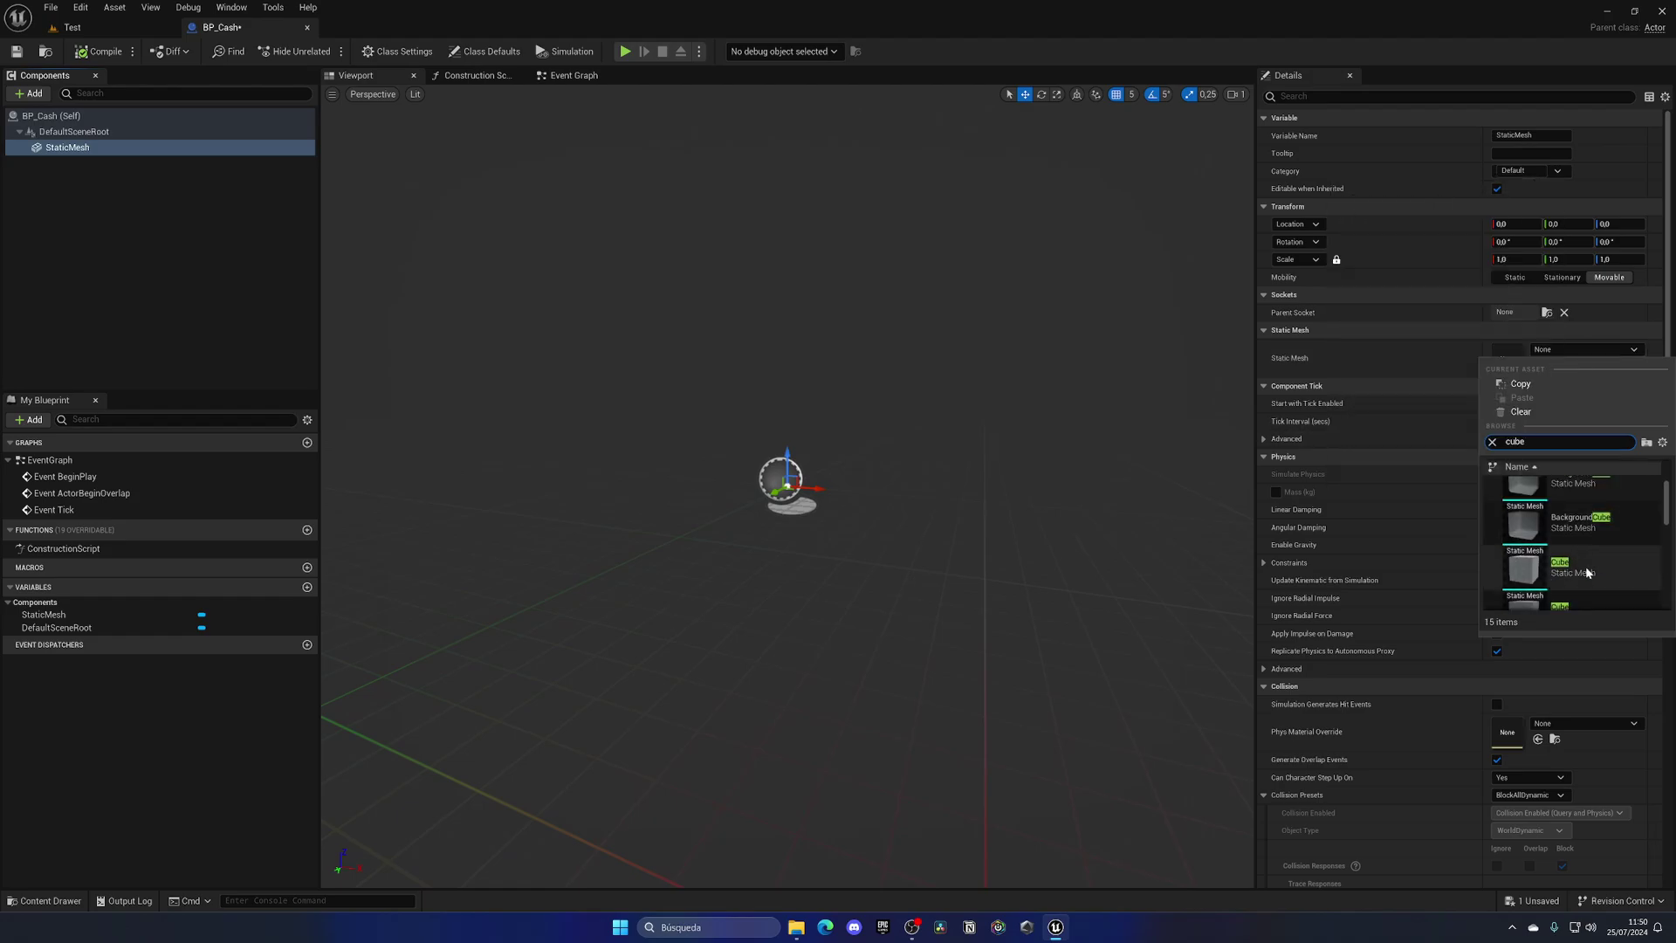
click(1588, 572)
click(1562, 348)
click(1562, 349)
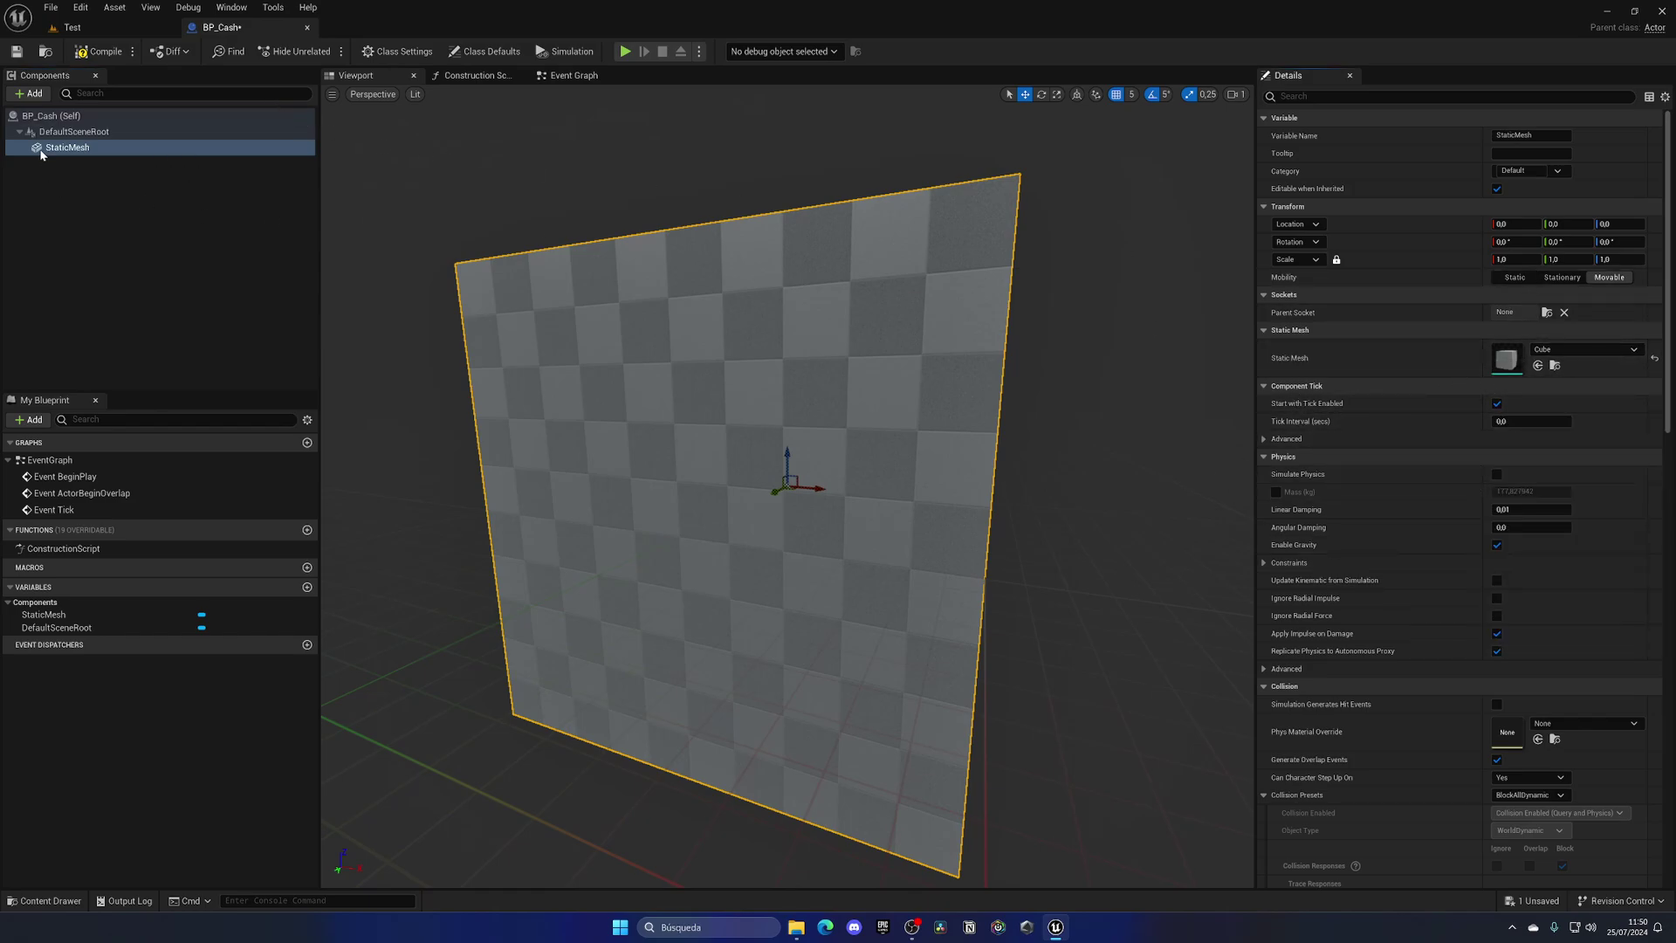
Step: Delete the StaticMesh component and try a Plane component in its place
key(Delete)
click(29, 93)
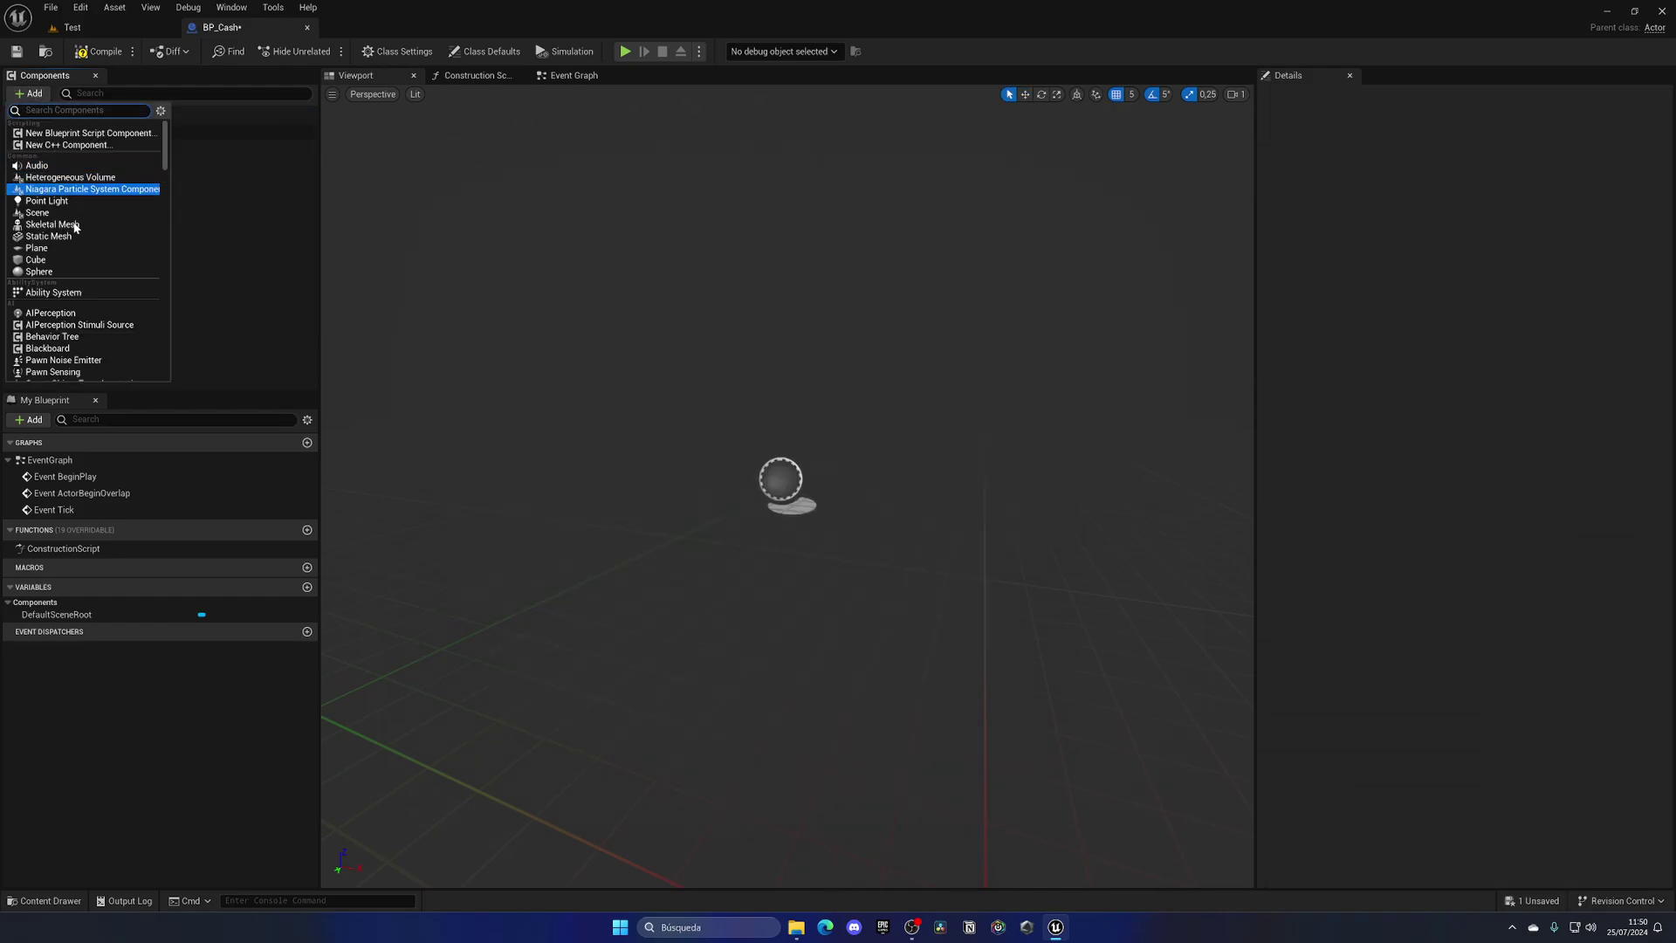
click(56, 248)
click(103, 160)
click(79, 147)
key(Delete)
Step: Add a Cube component named Mesh to BP_Cash and give it the BasicAsset03 material
click(29, 94)
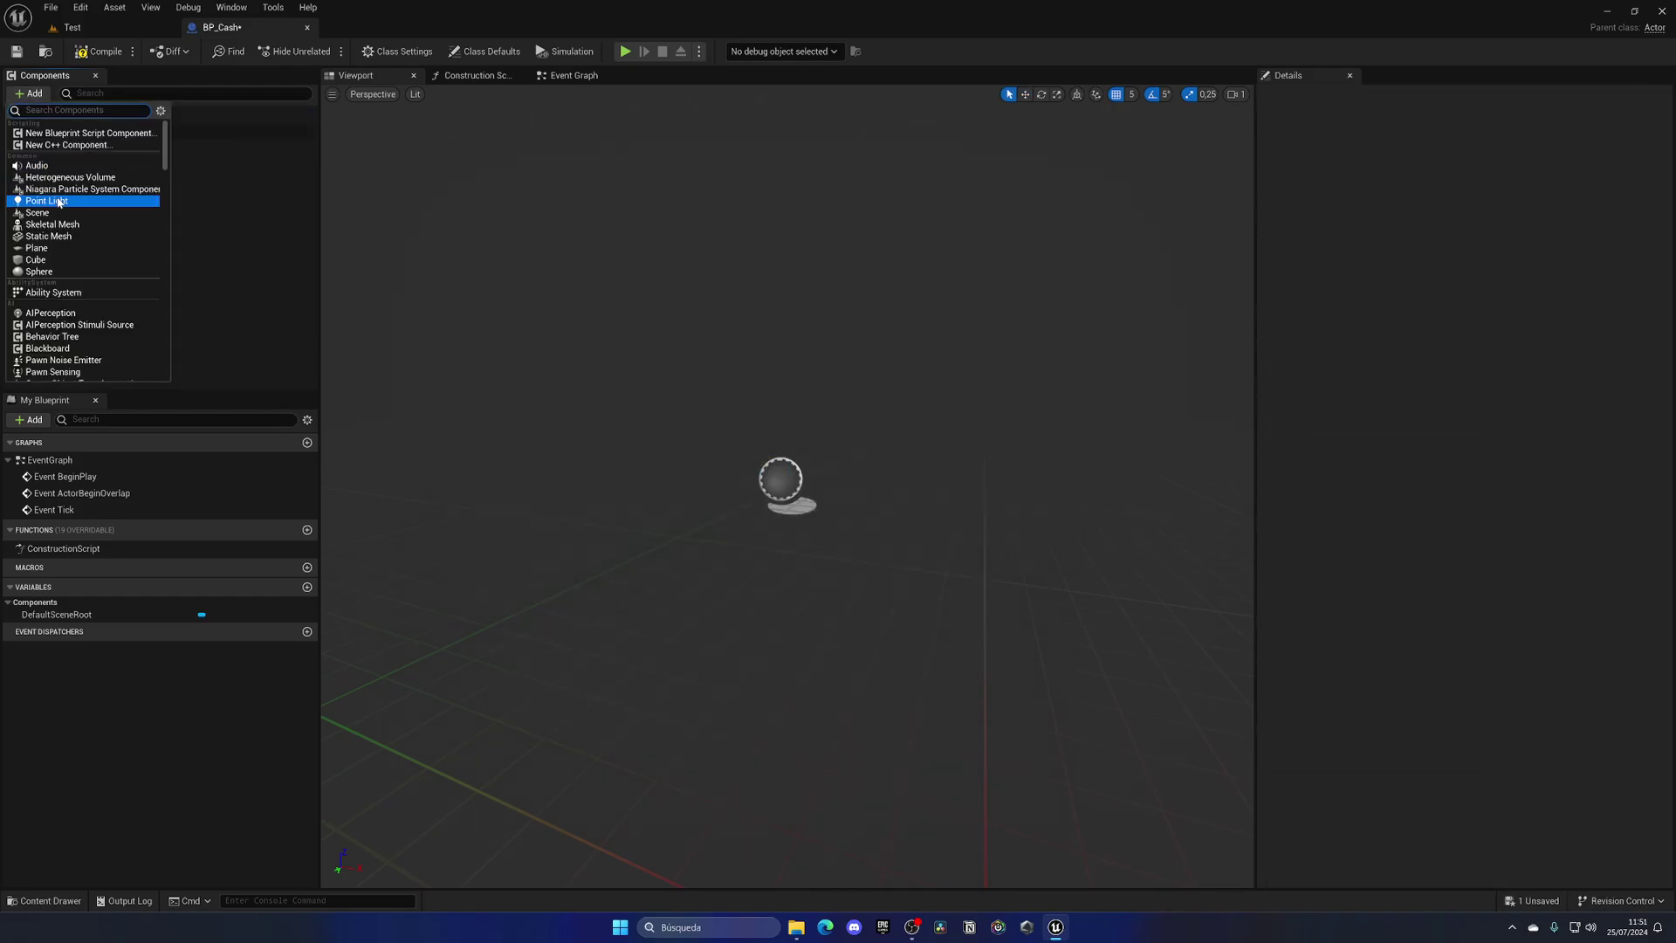
click(49, 259)
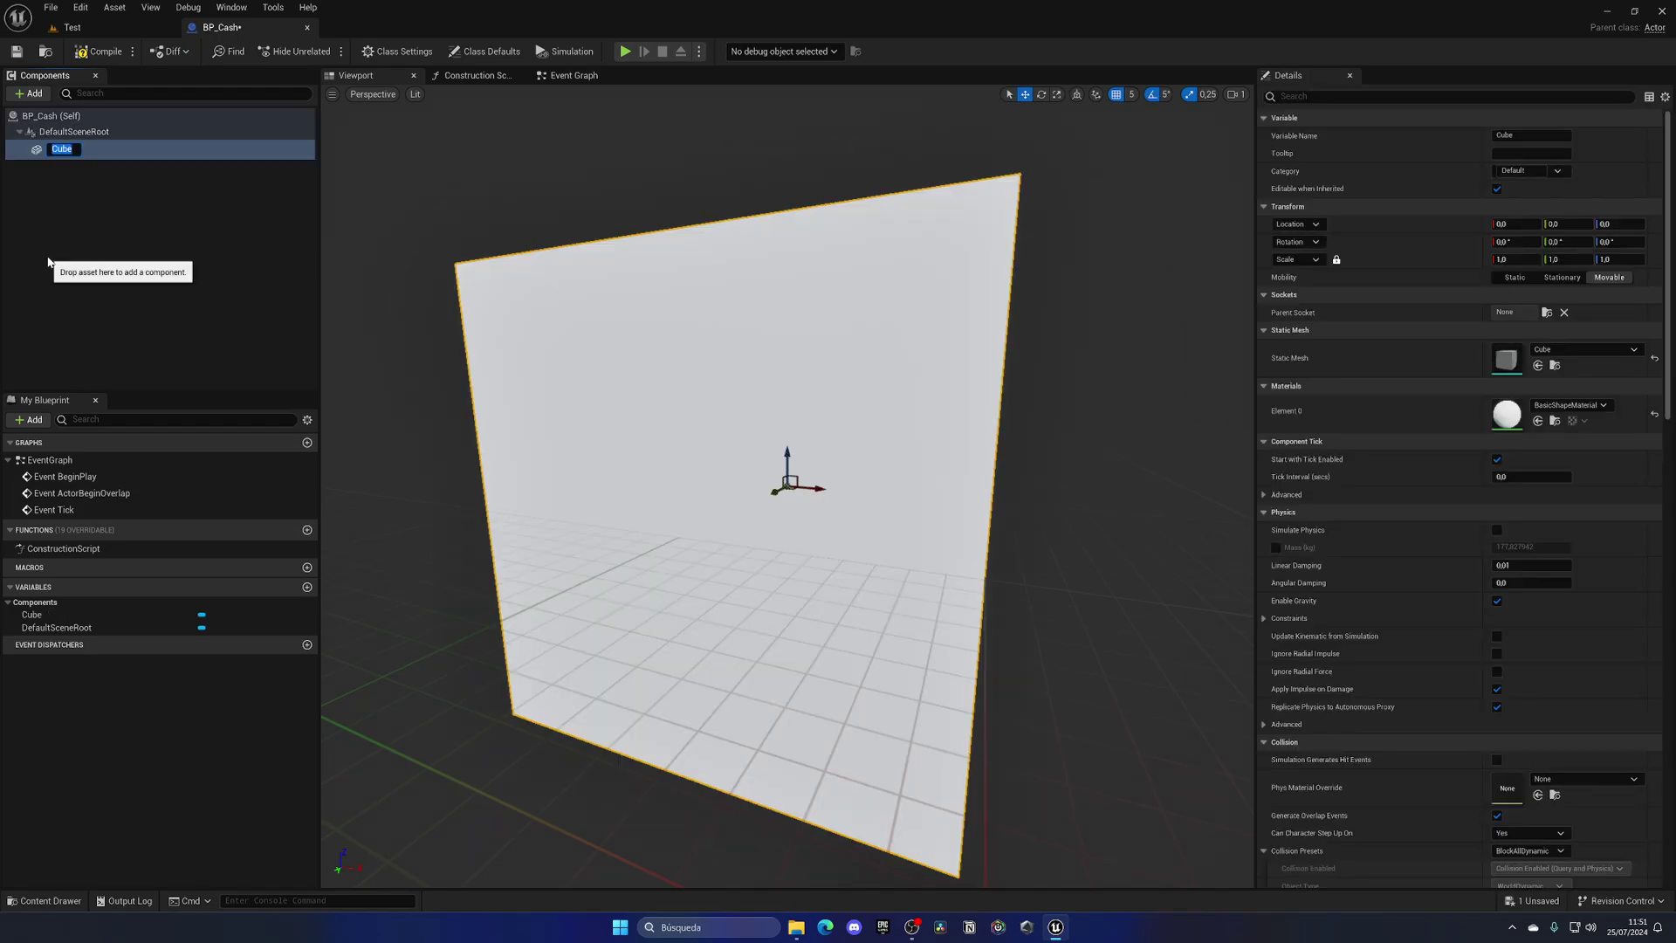
key(Return)
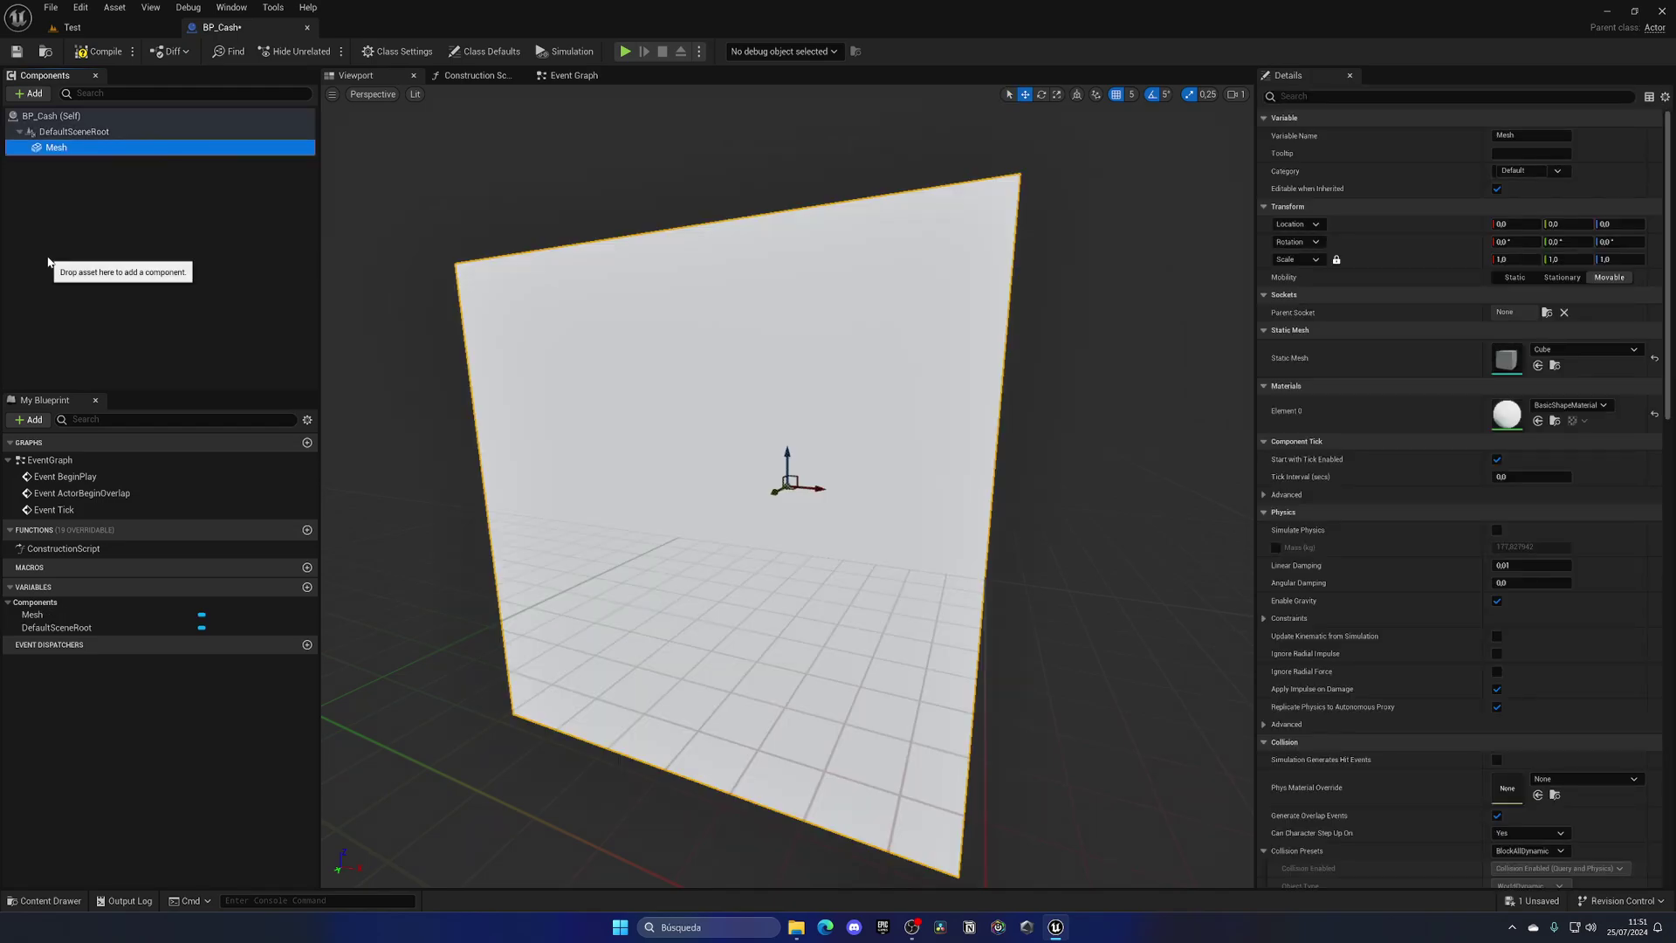
click(1563, 406)
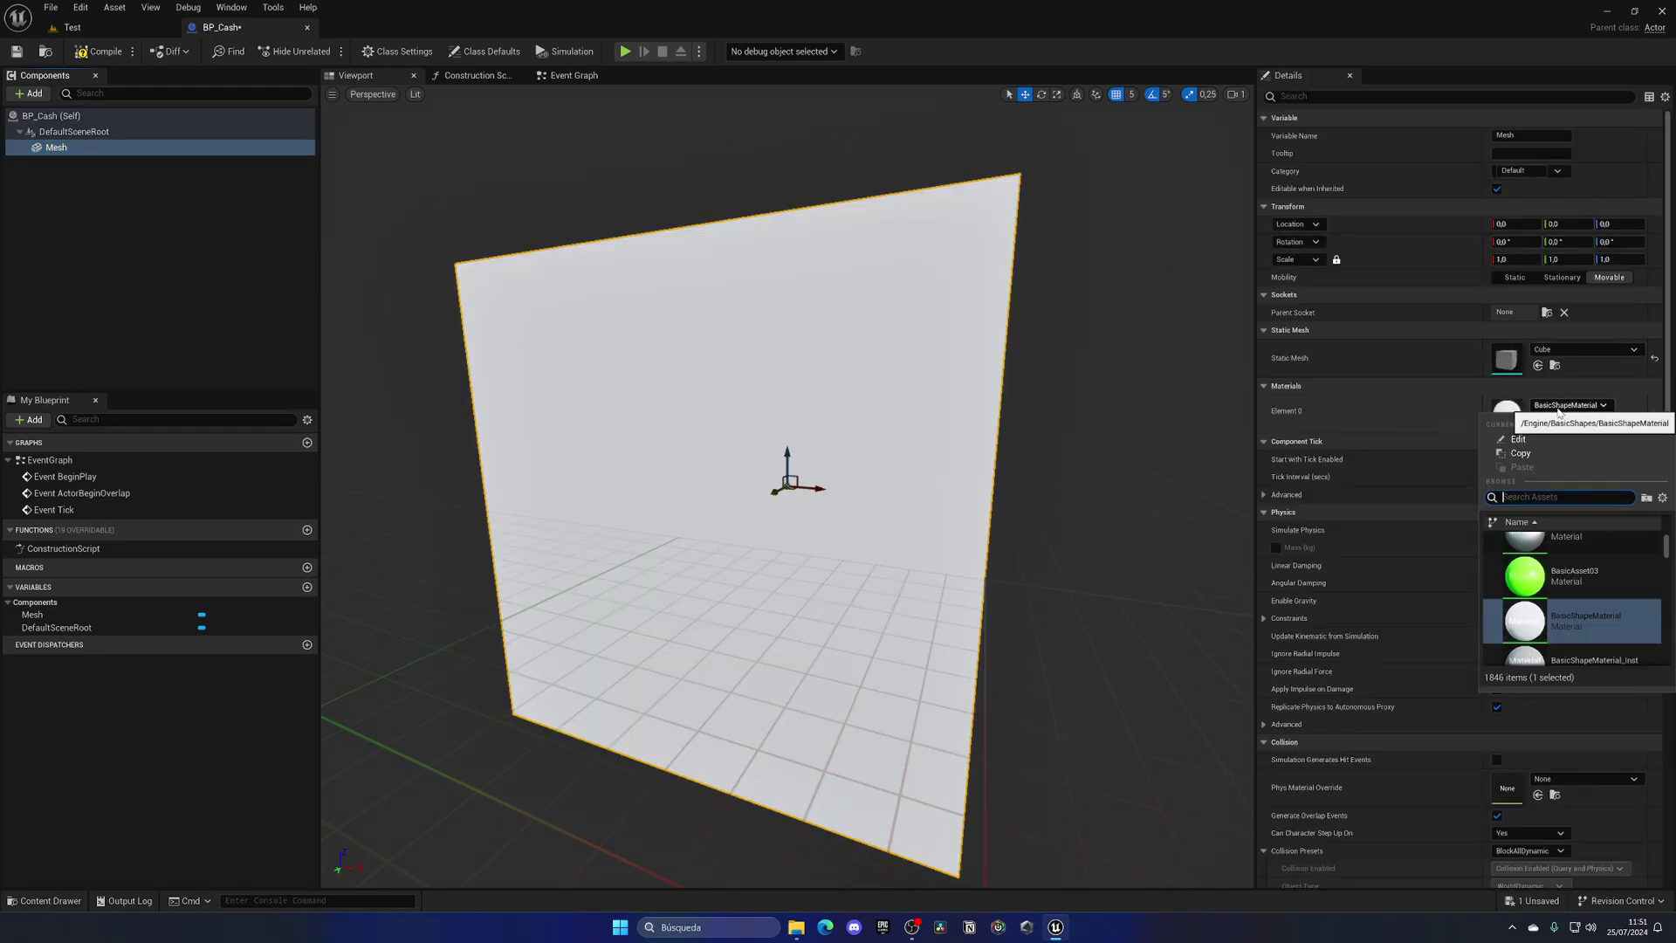
click(1587, 577)
Step: Scale the Mesh component uniformly to 0.3
right_drag(1156, 468, 1126, 524)
click(1517, 260)
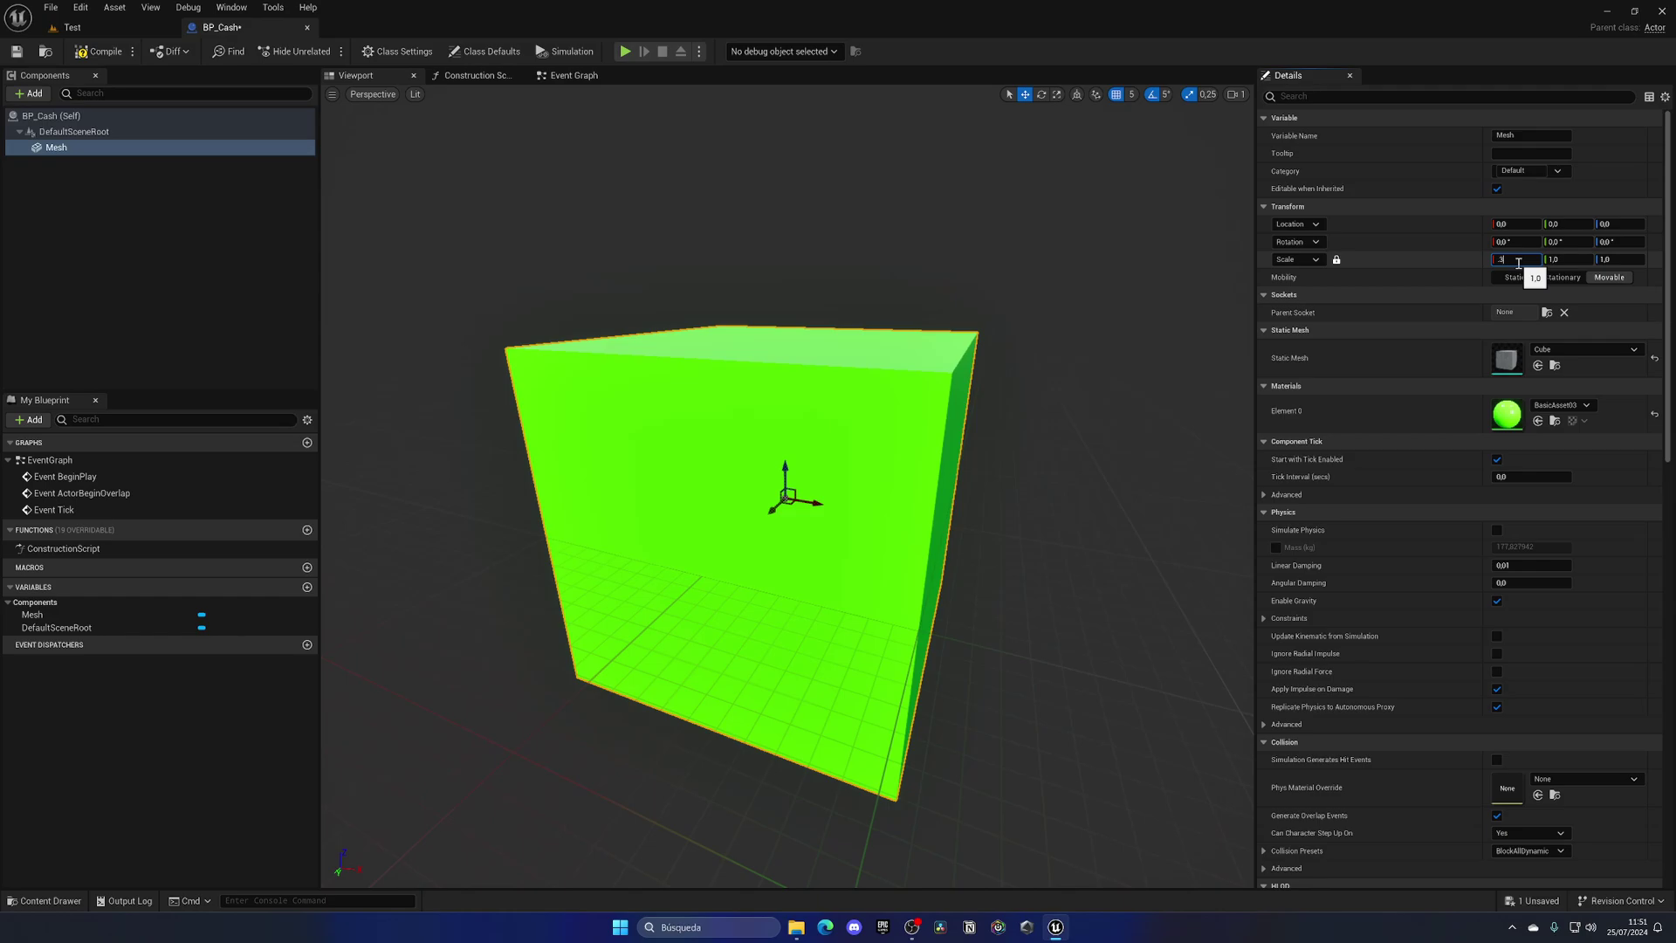
text(0,3)
key(Return)
Step: Unlock the scale ratio and set the Mesh scale to X 0.3, Y 0.1025 and Z 0.0925
click(1337, 259)
drag(1524, 260, 1485, 260)
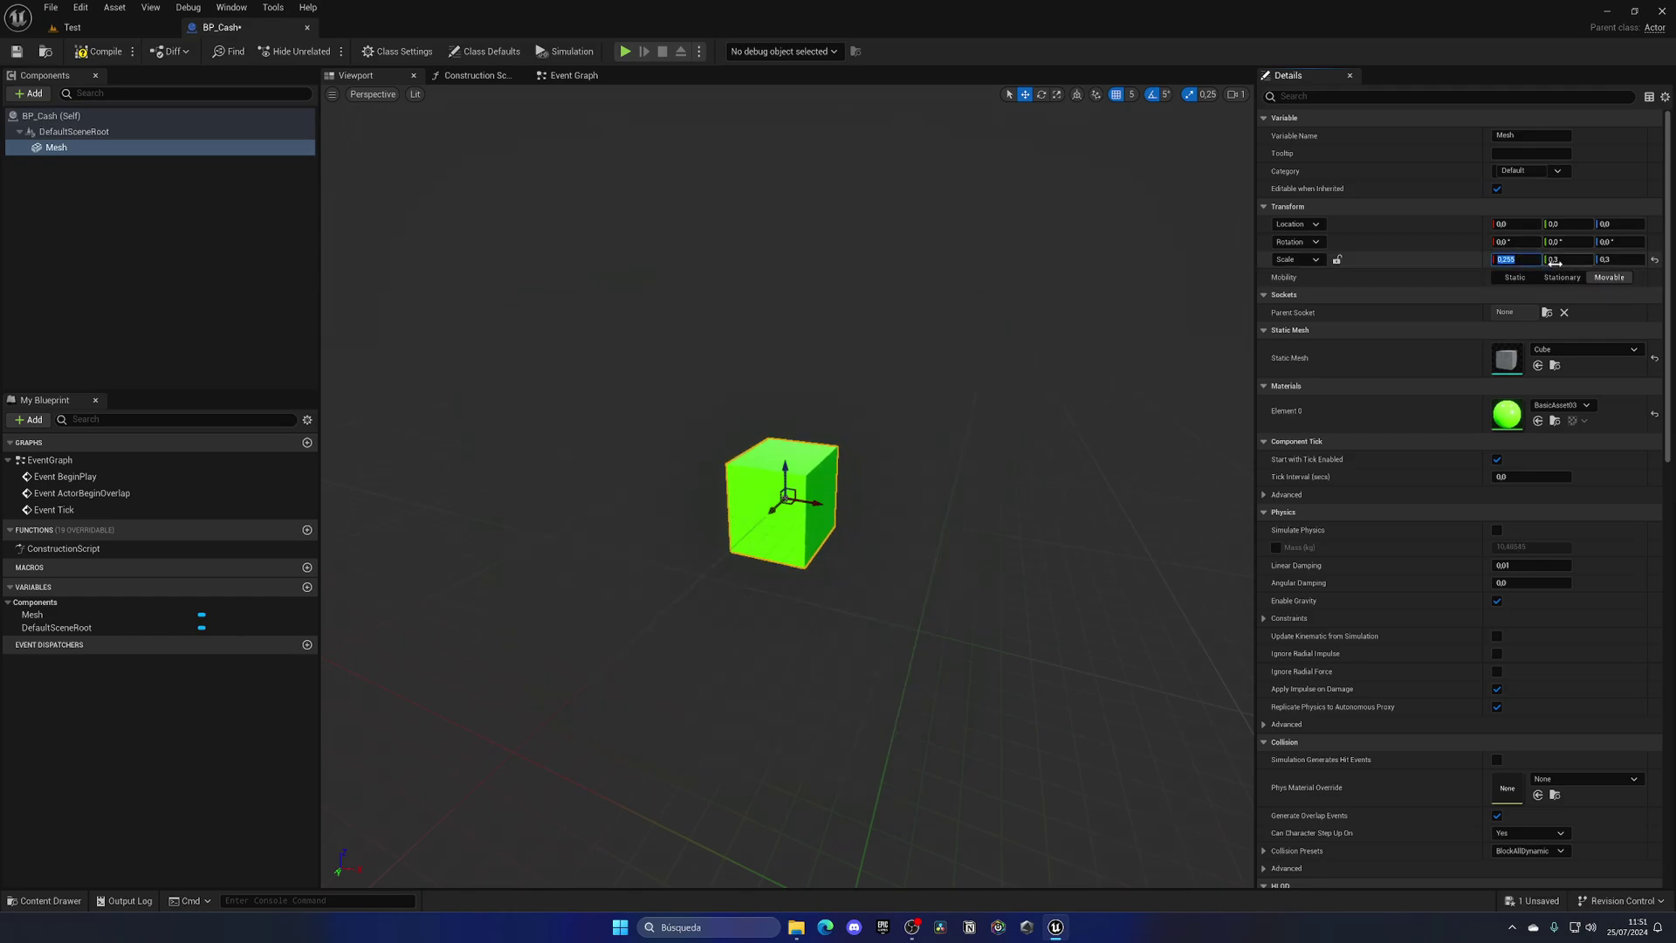
key(BackSpace)
text(0,3)
key(Tab)
key(Tab)
text(0,125)
key(Return)
drag(1620, 259, 1538, 259)
scroll(1070, 396, up, 3)
scroll(954, 385, down, 4)
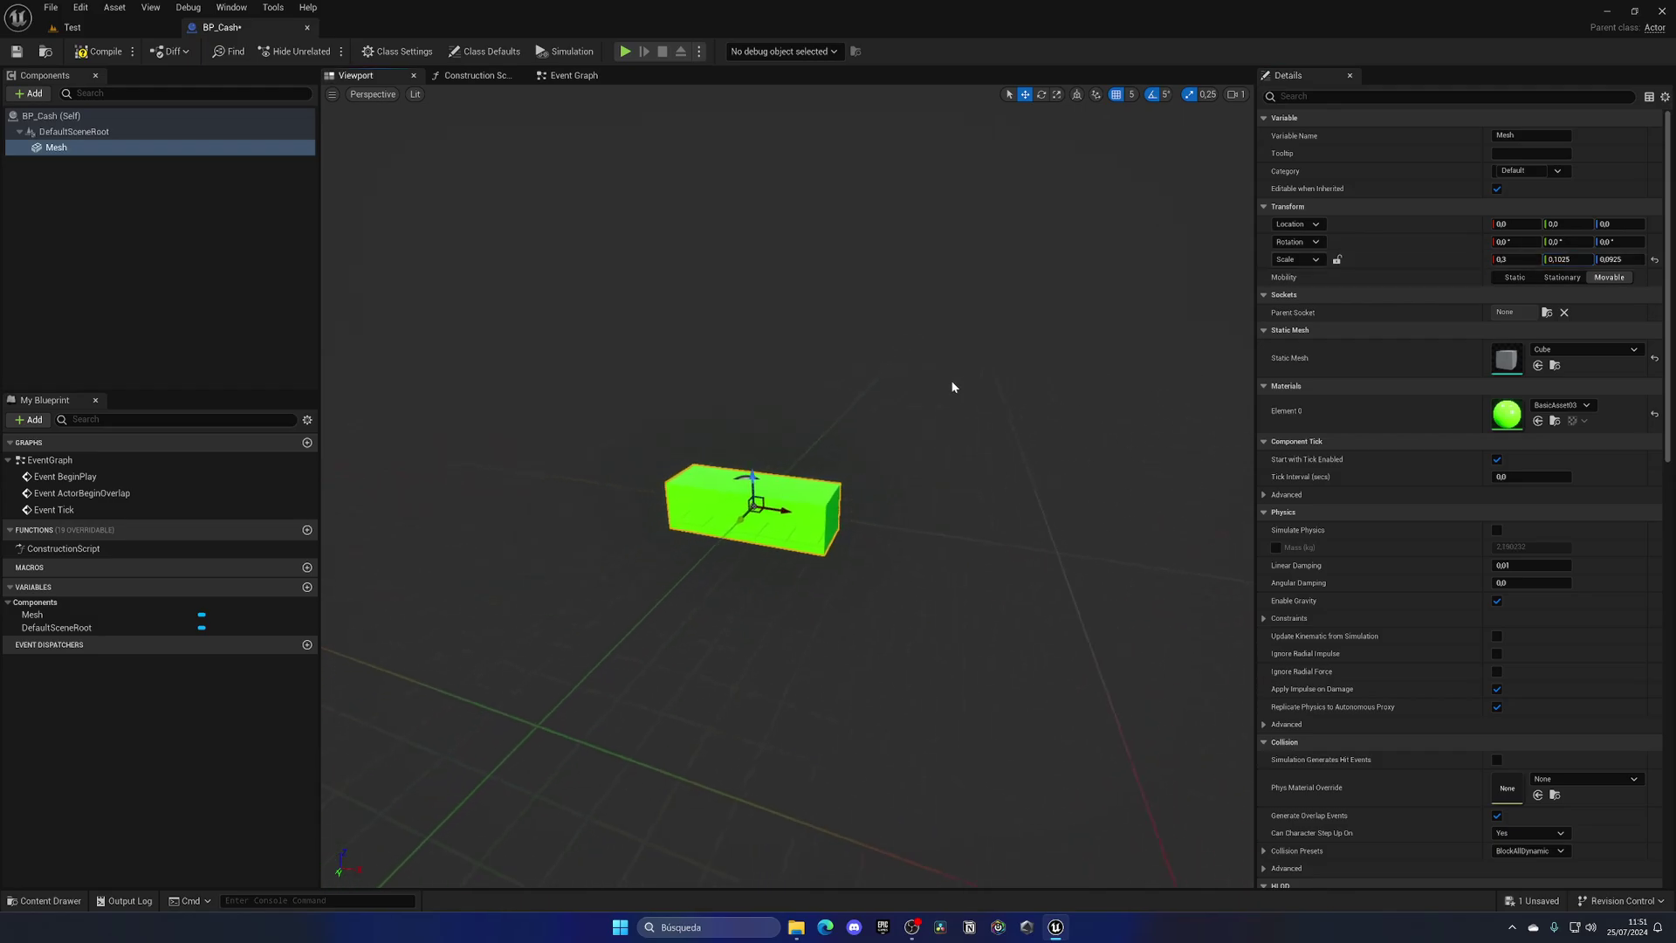
Step: Place a BP_Cash instance on the floor of the Test level and focus on it
click(72, 27)
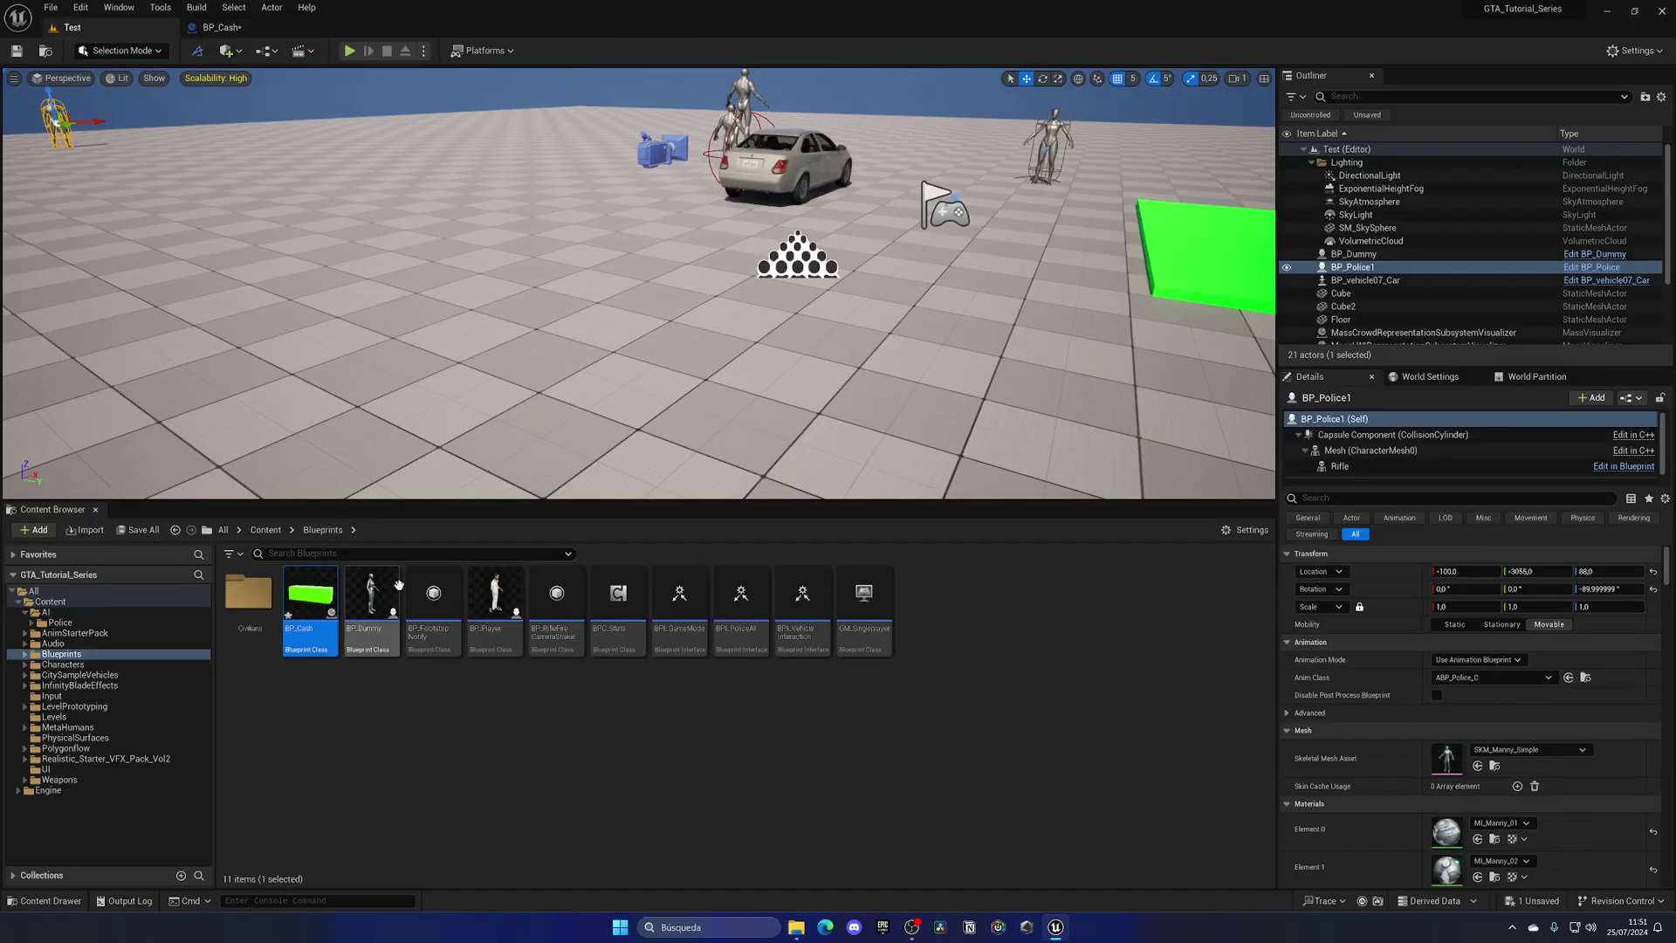
drag(490, 253, 488, 251)
key(f)
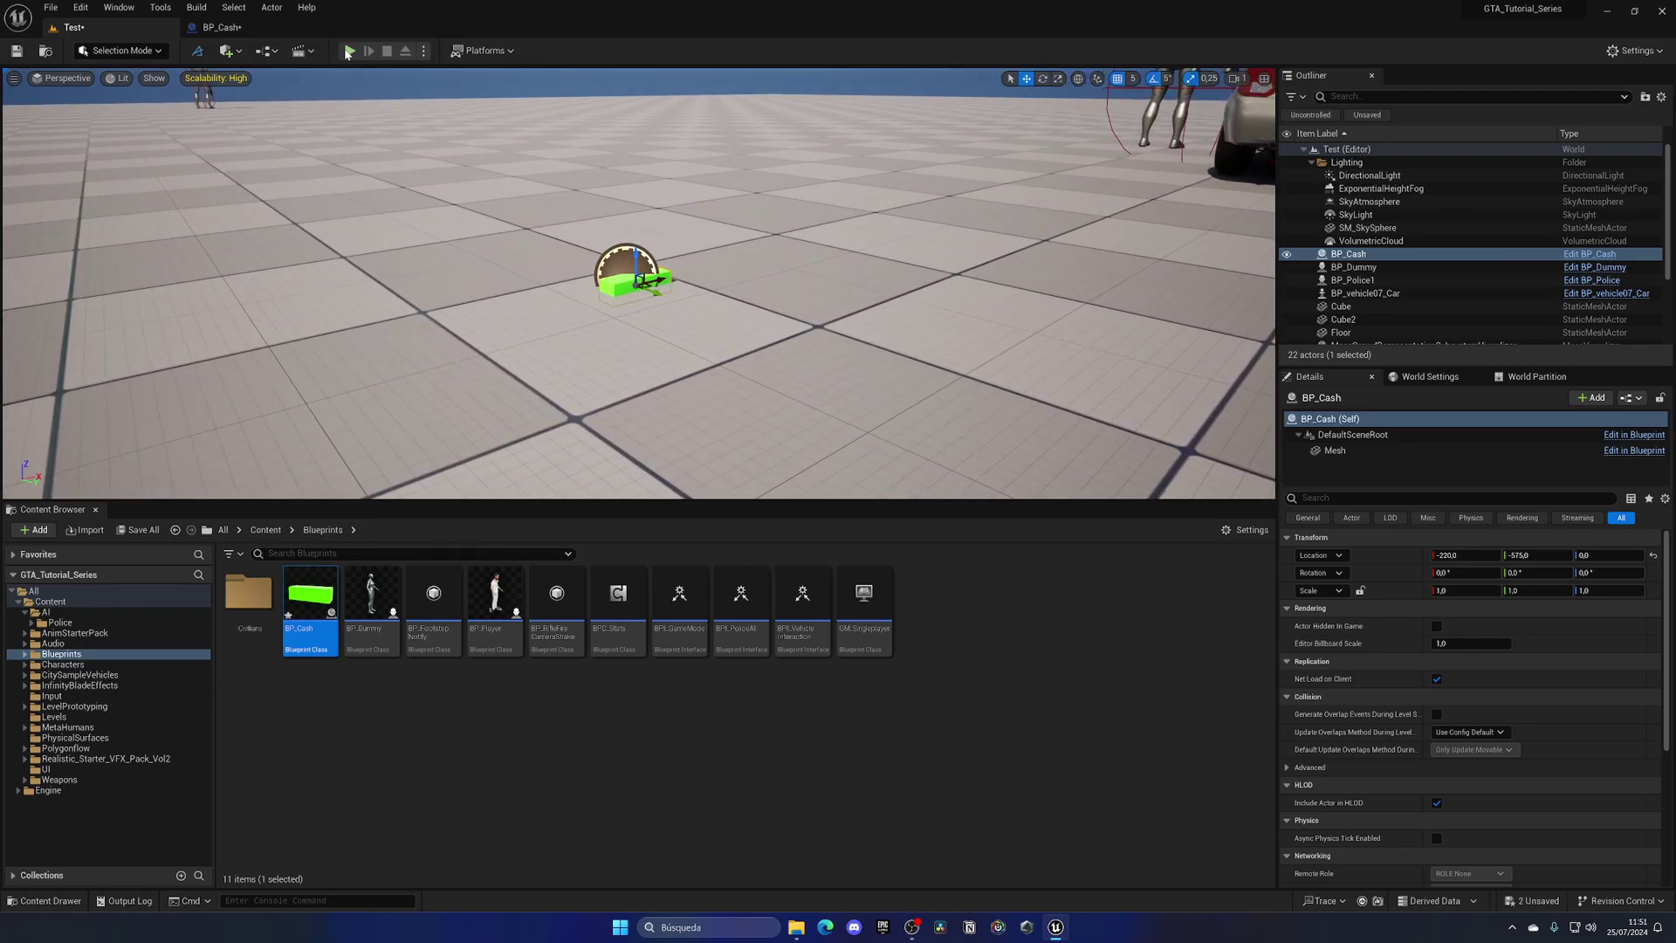
Step: Raise BP_Cash's Mesh component 5 units along Z, compile, and check the placed instance in the Test level
click(247, 27)
drag(756, 480, 765, 464)
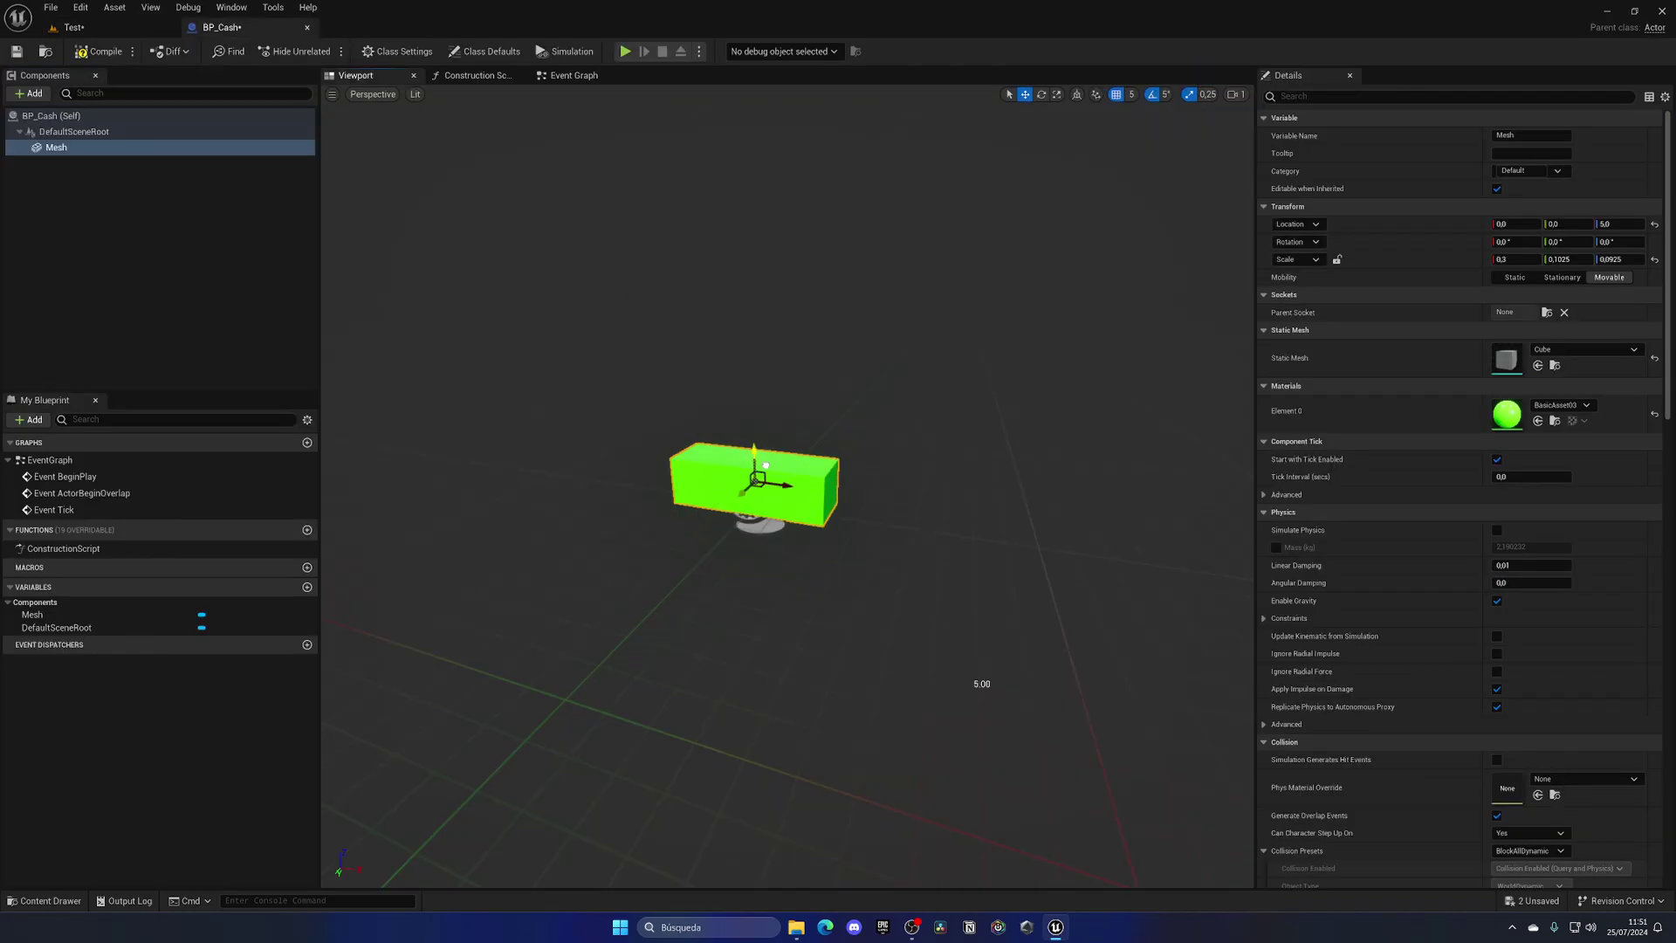
click(99, 53)
click(74, 27)
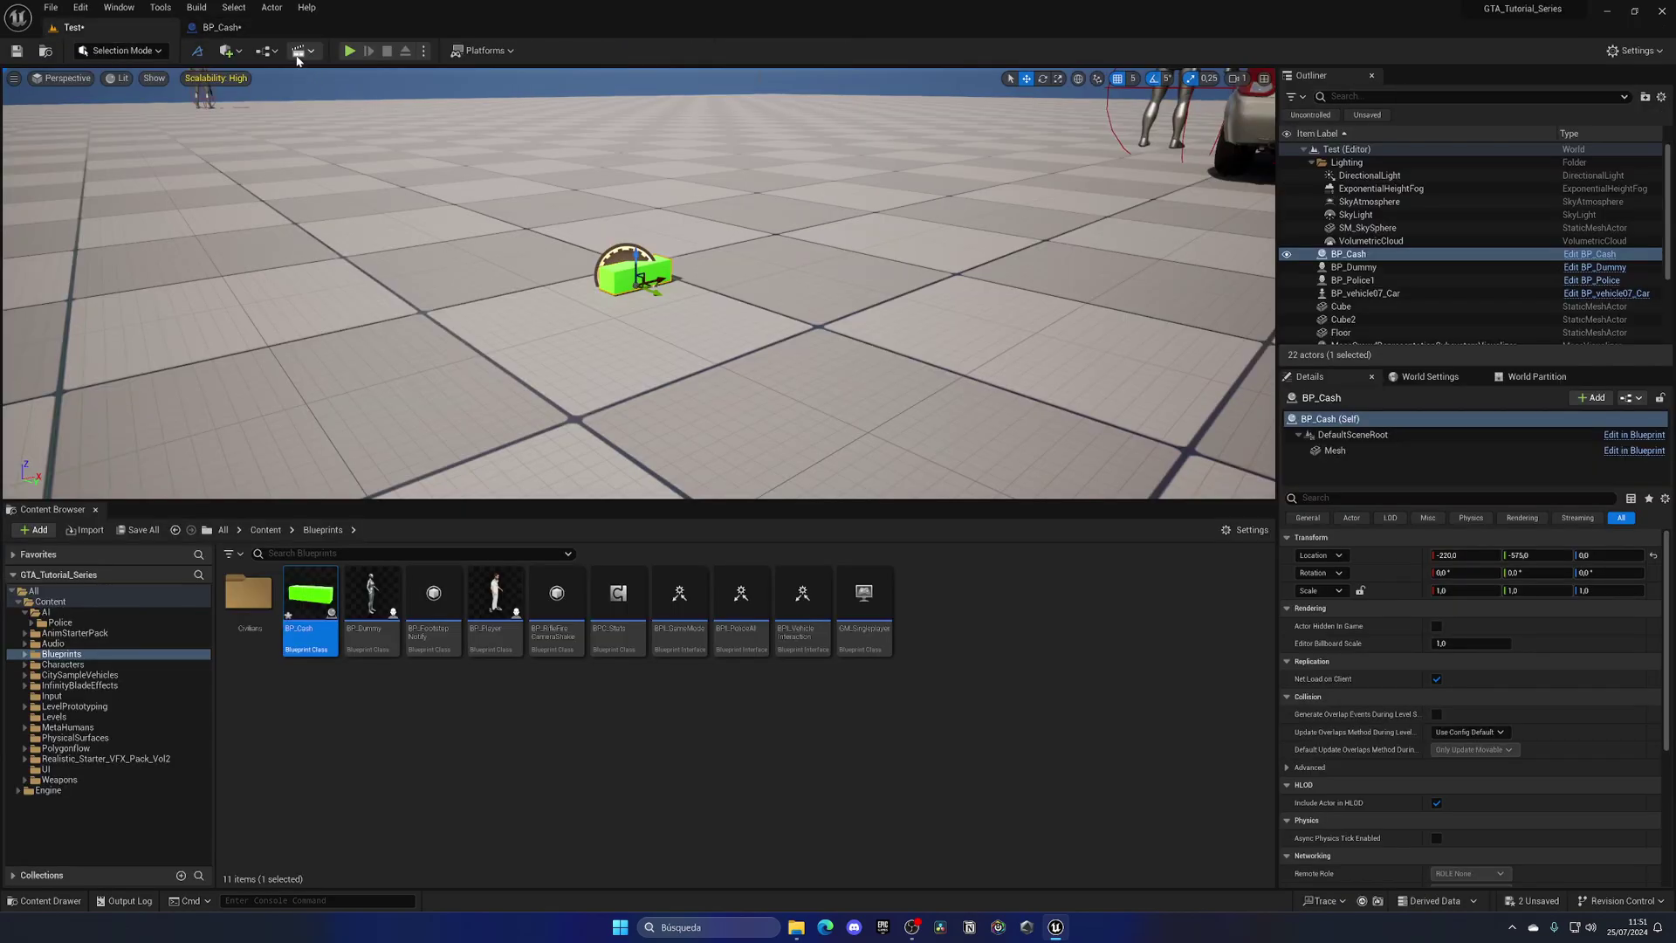
Step: Set the Mesh's Z location to 4.8, compile BP_Cash, and check the placed instance in the Test level
key(ctrl+Tab)
click(1608, 224)
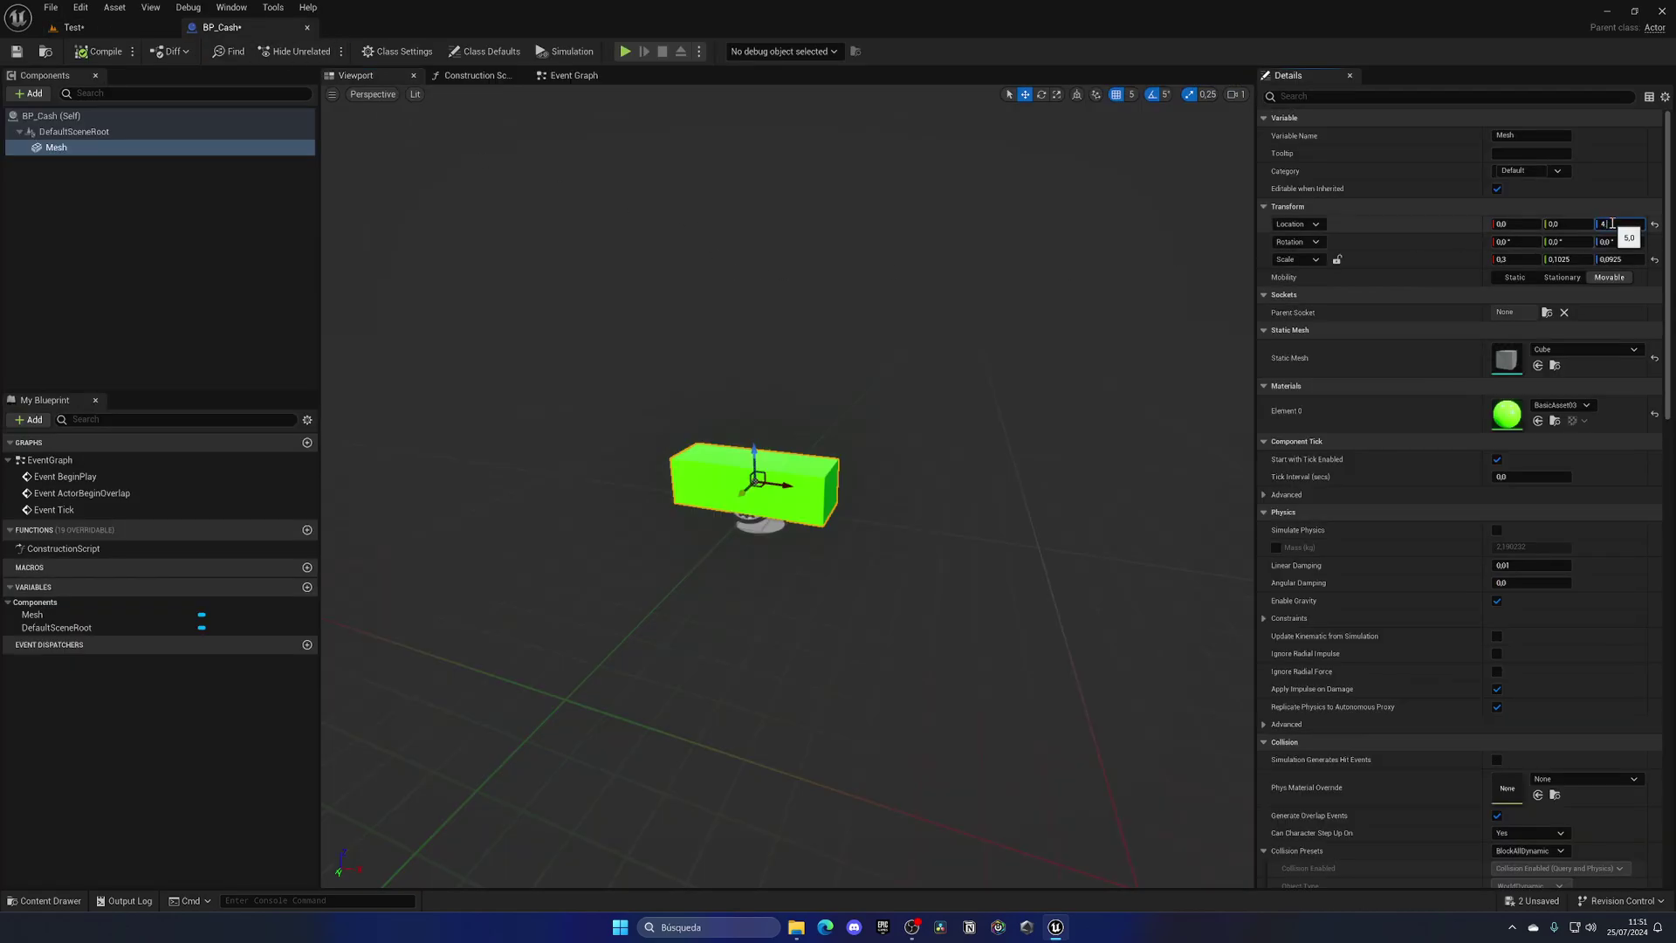
text(4)
key(Return)
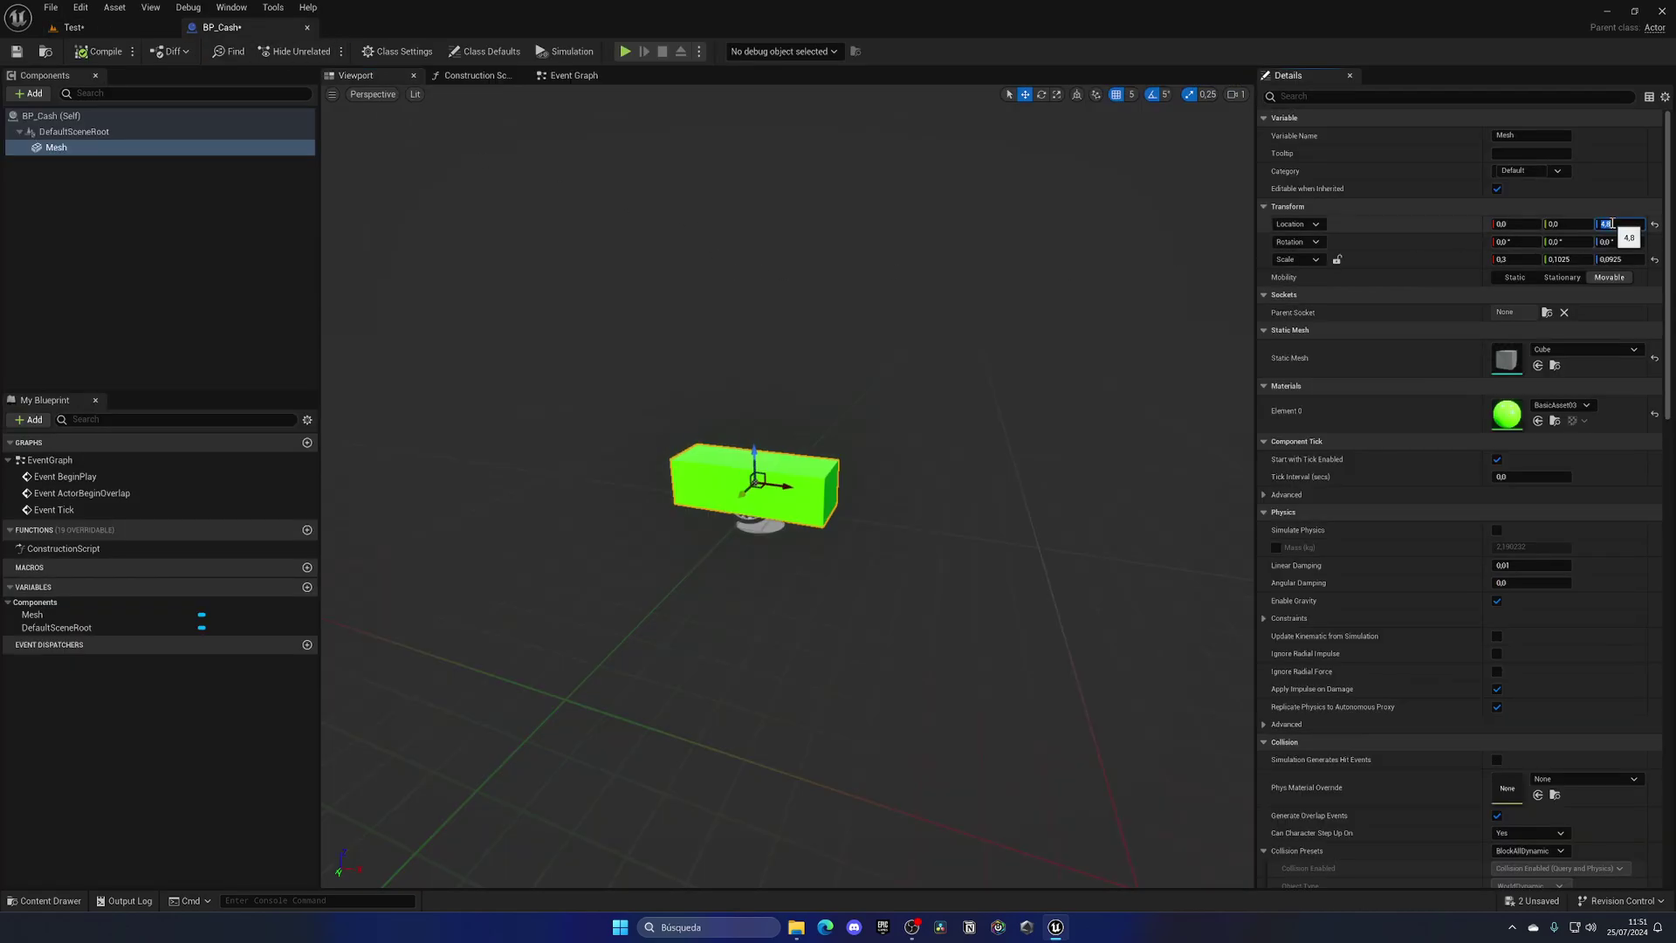
click(90, 54)
click(77, 27)
Step: Scale BP_Cash's Mesh proportionally to 0.35 on X with the ratio locked, and check its size in the Test level
click(229, 27)
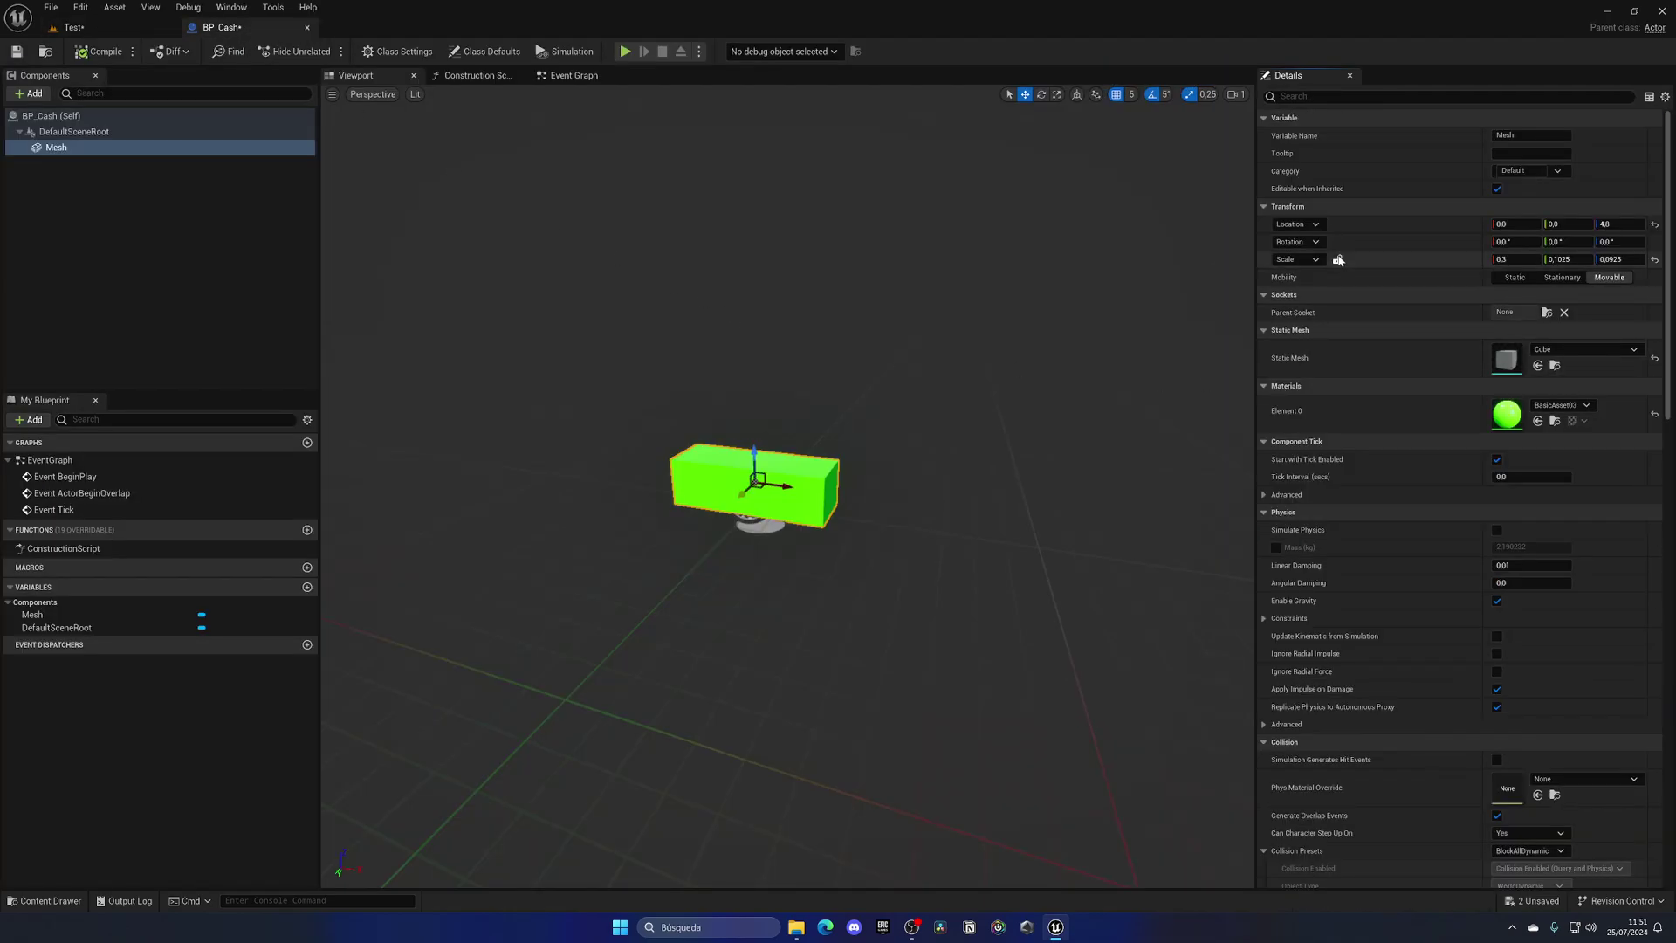
click(1517, 261)
text(5)
key(Return)
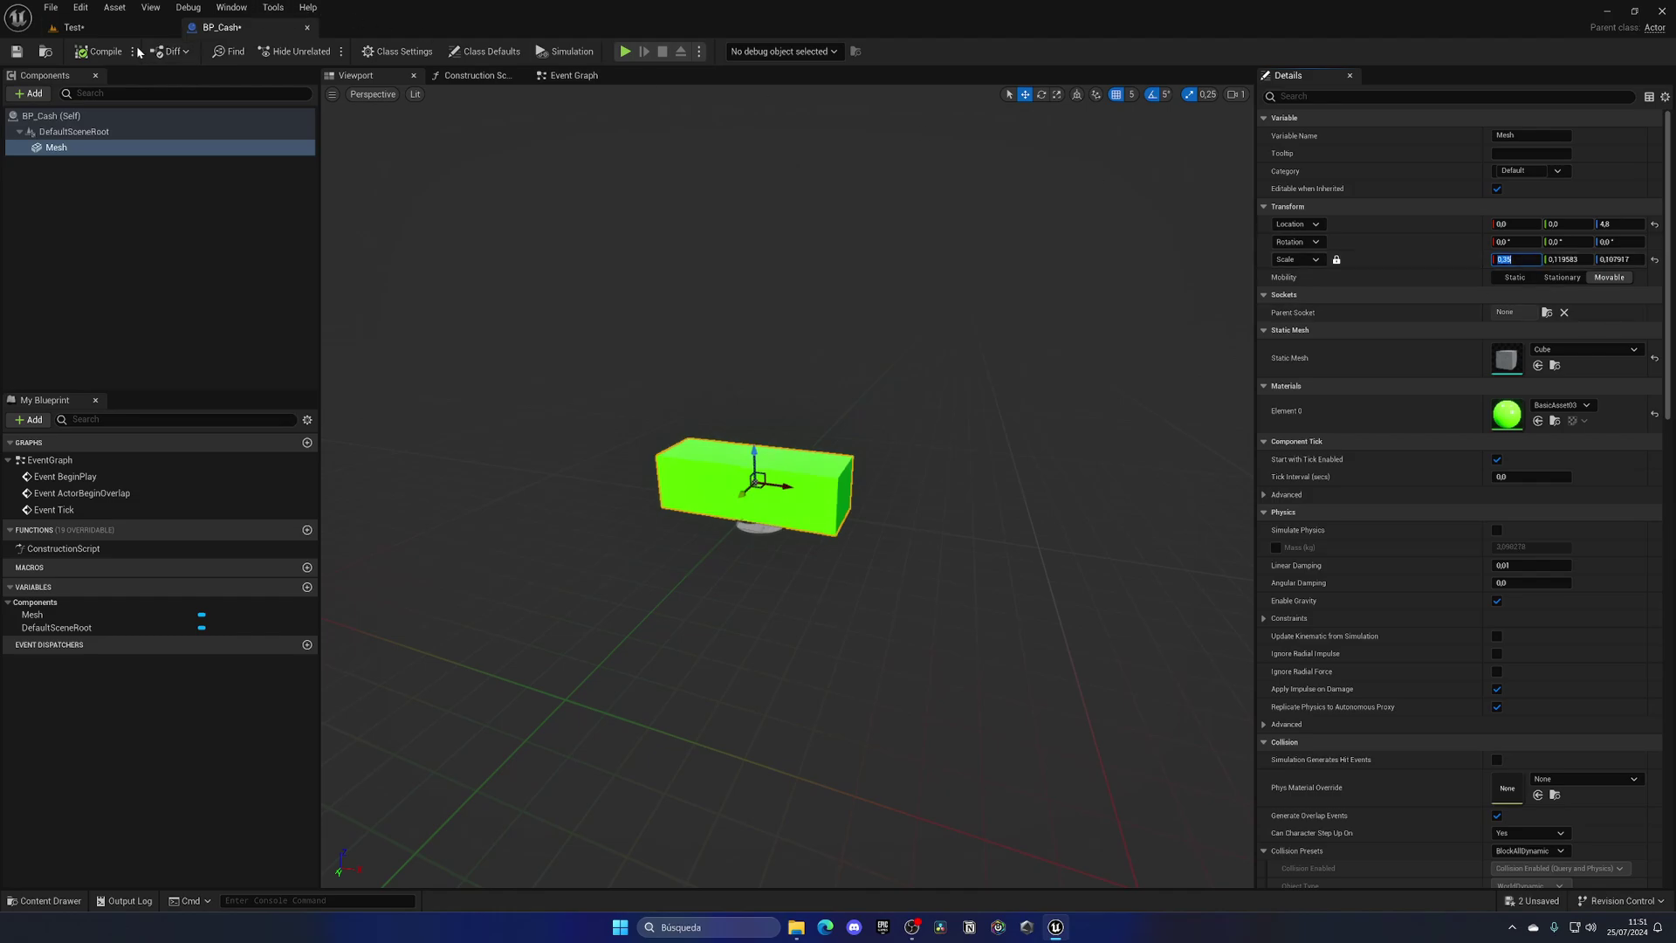
click(102, 32)
click(221, 27)
click(115, 32)
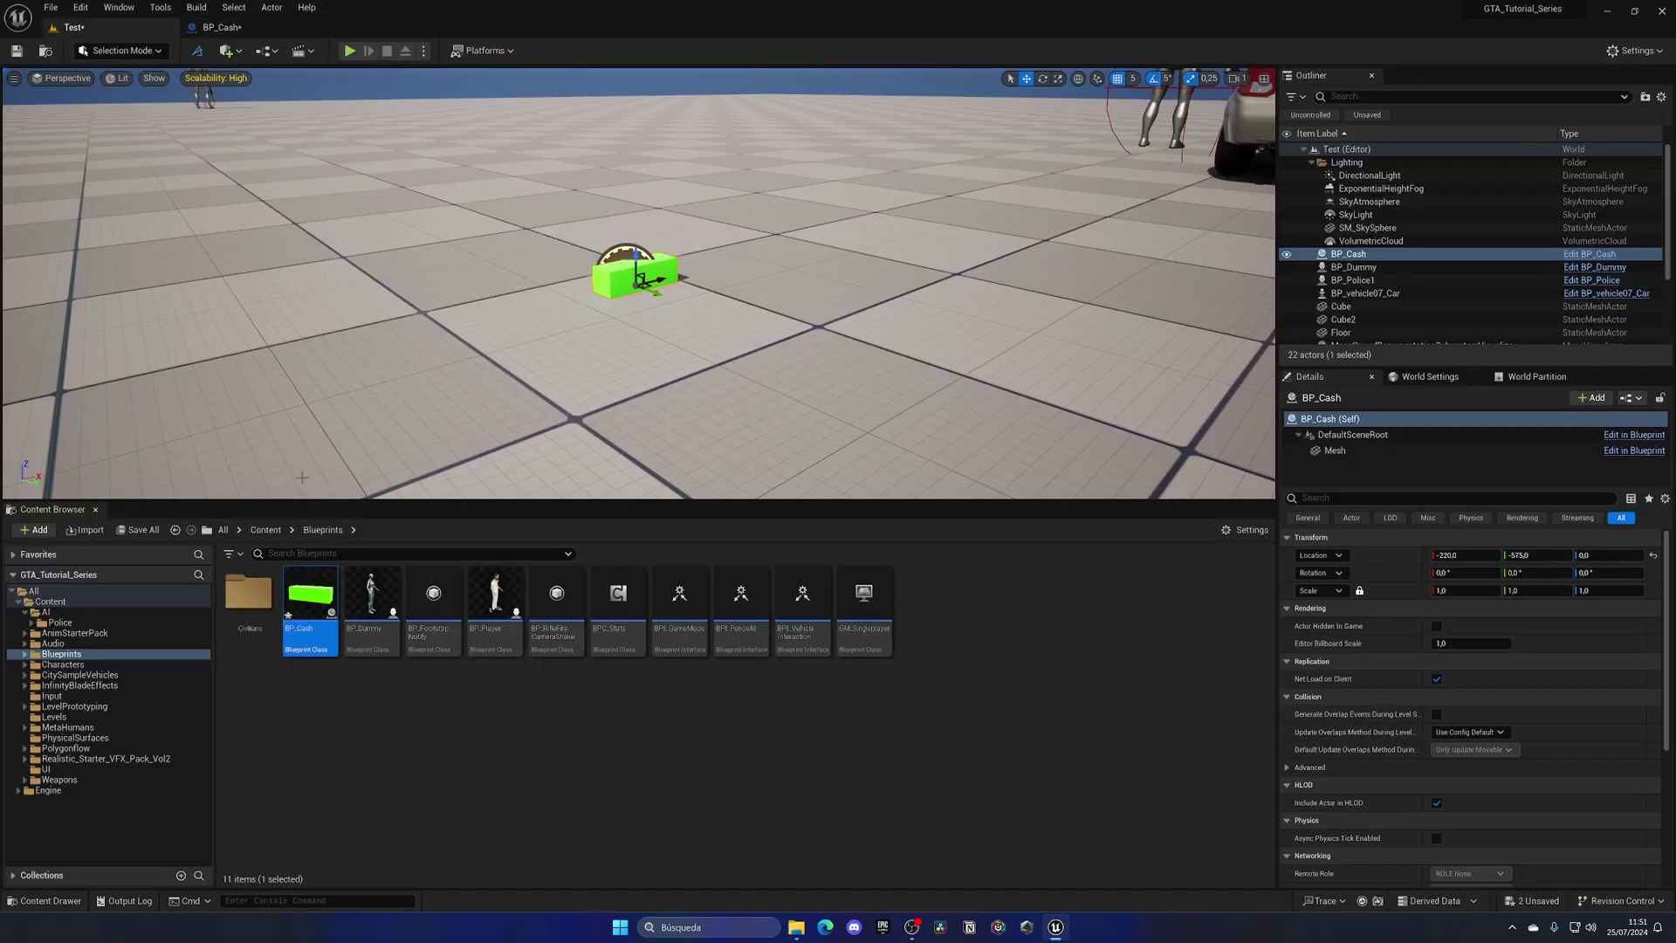
Step: Look through the PhysicalSurfaces folder, then create a new folder named Materials under Content
click(265, 530)
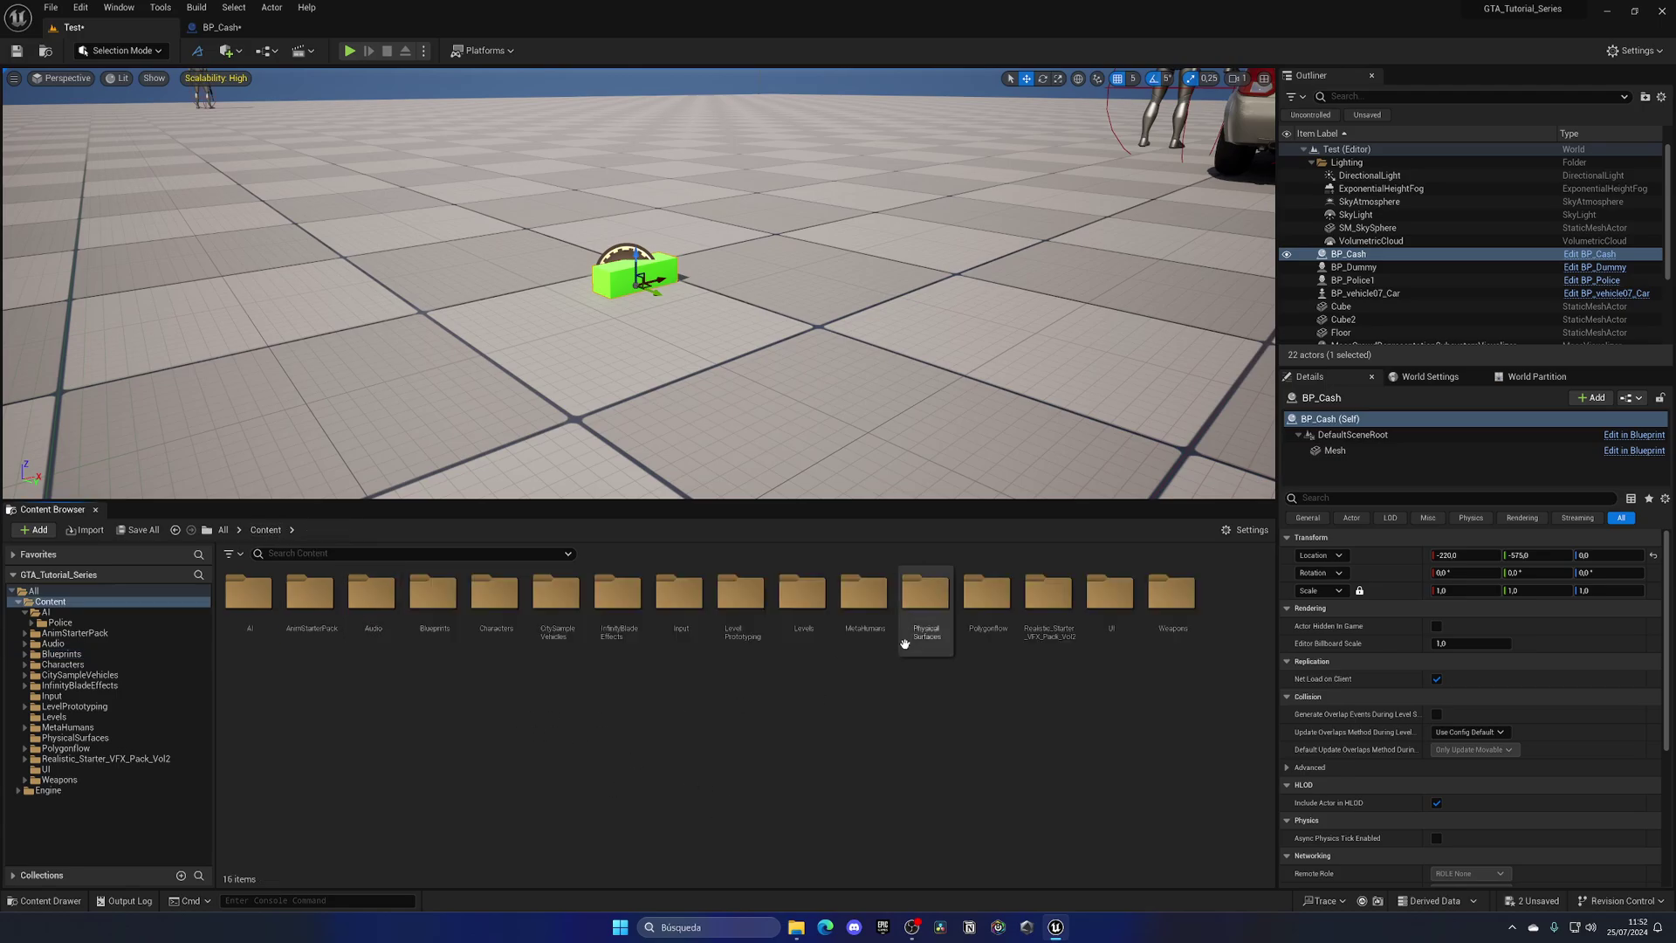
double_click(925, 597)
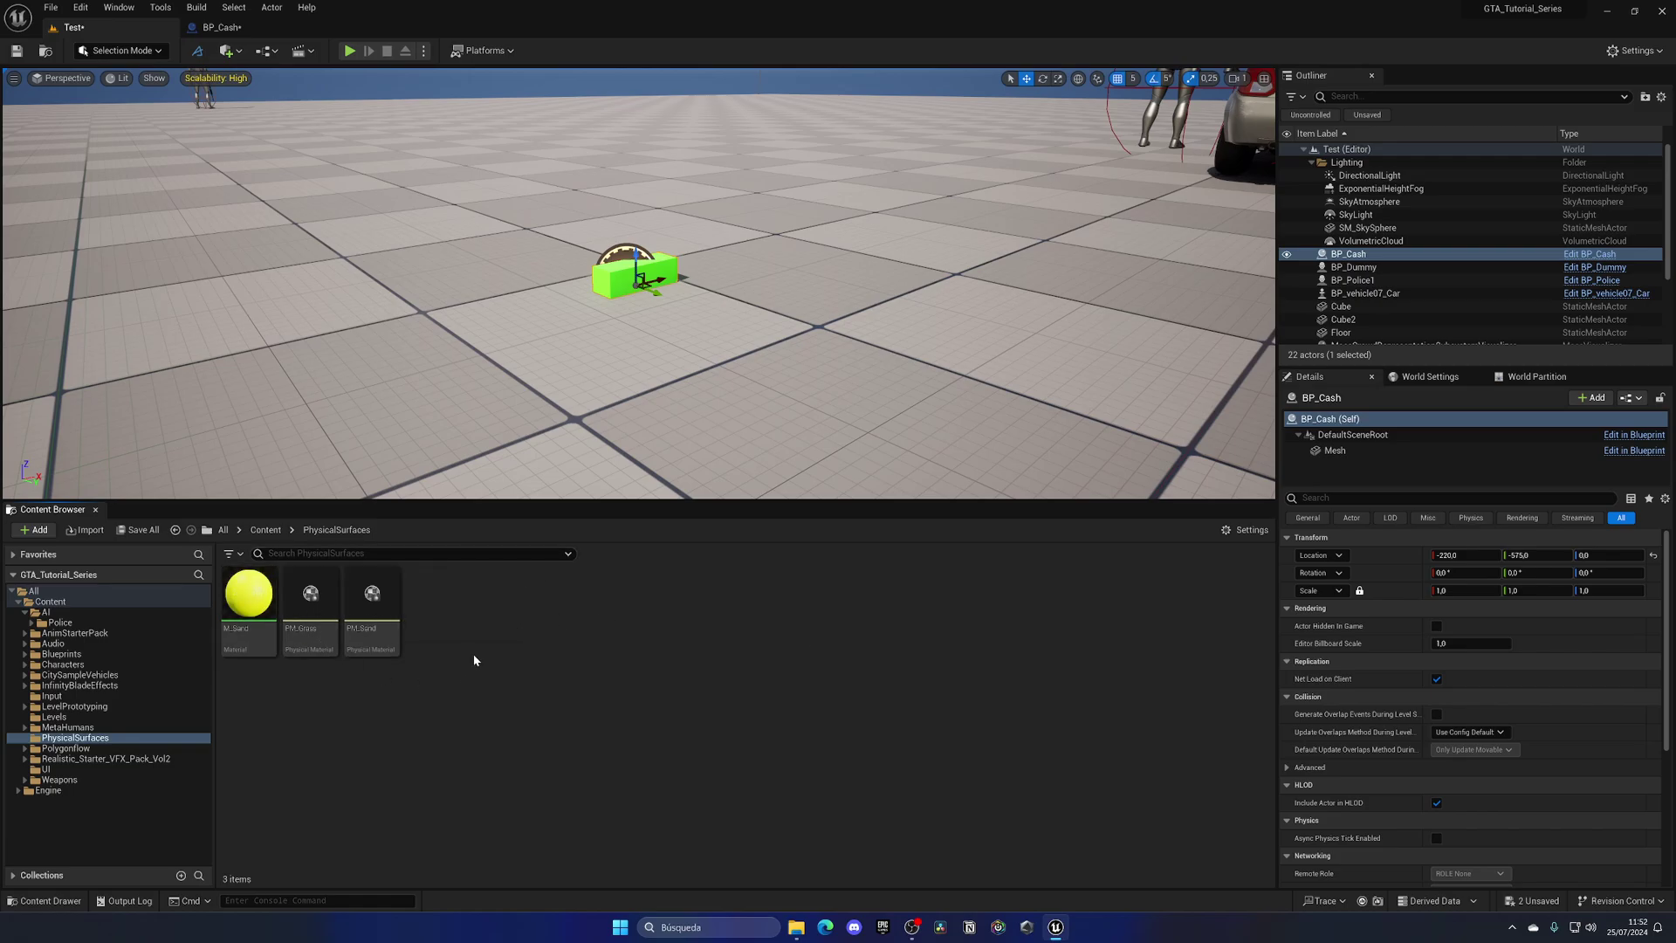
click(270, 533)
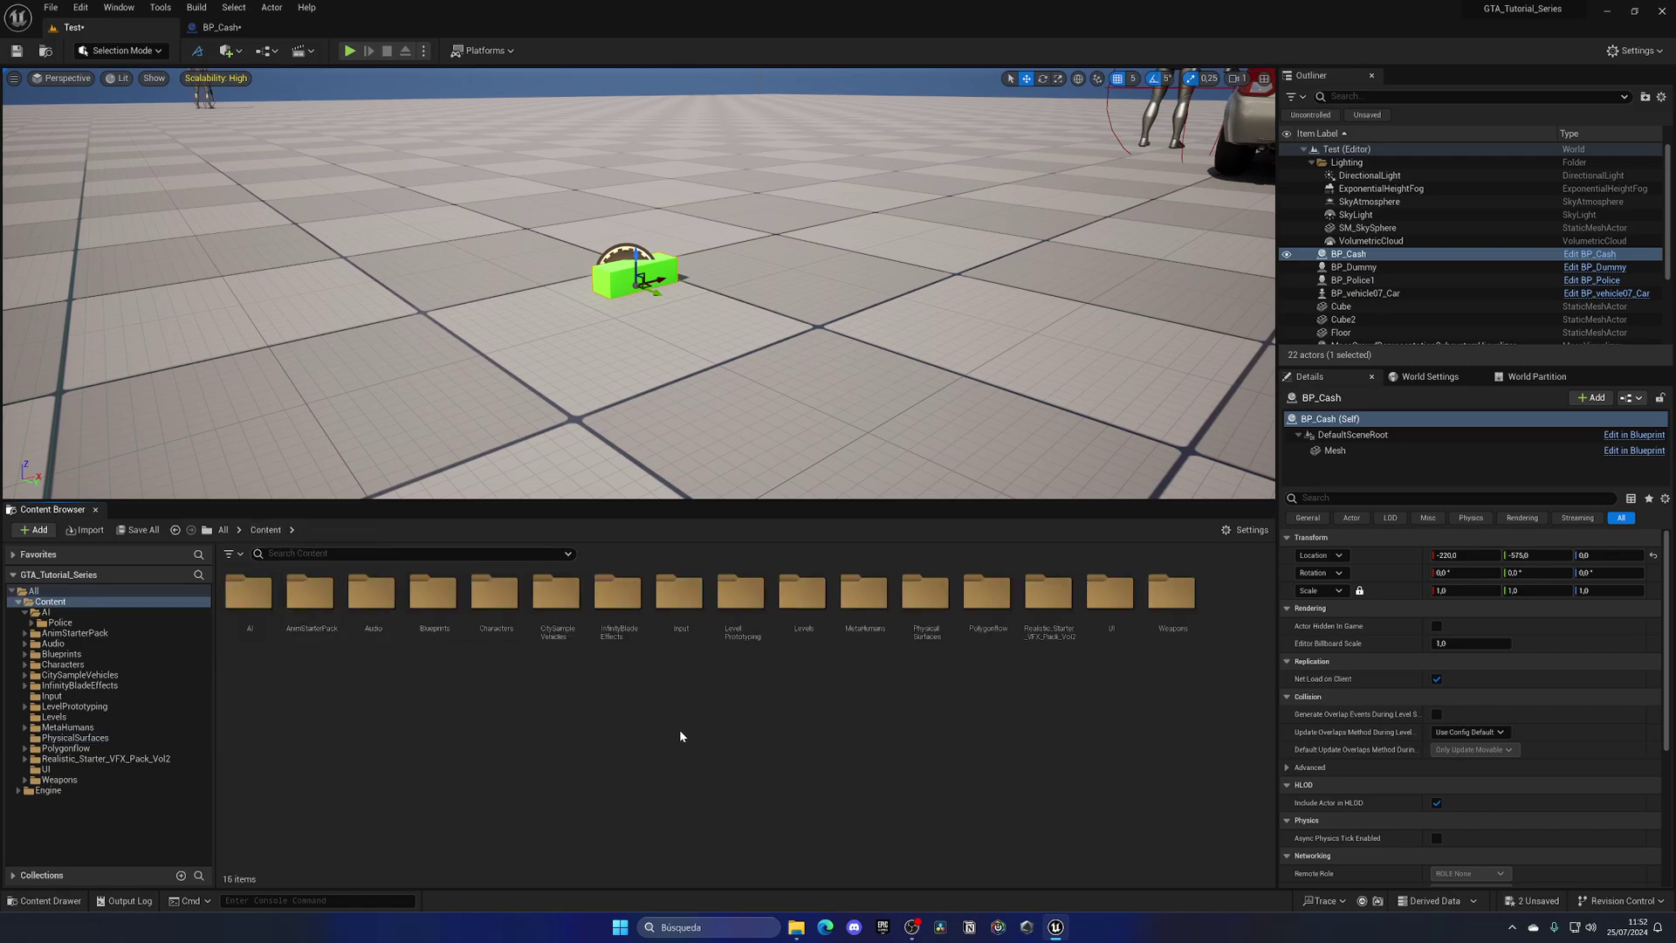
right_click(679, 729)
click(710, 305)
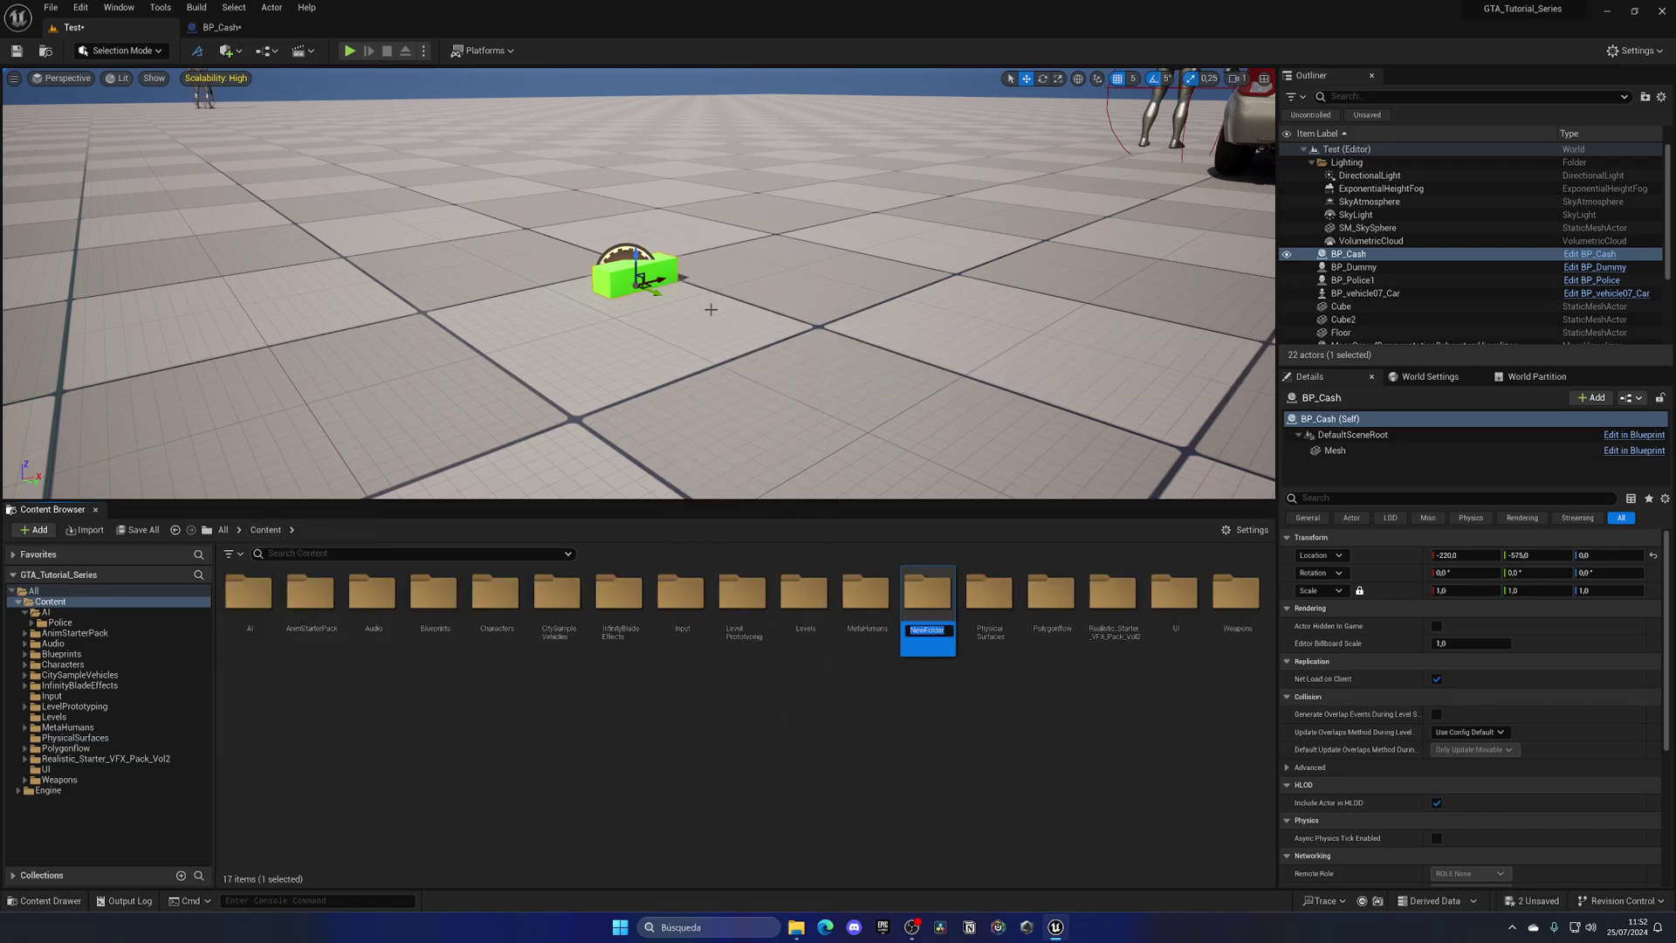
text(Materials)
key(Return)
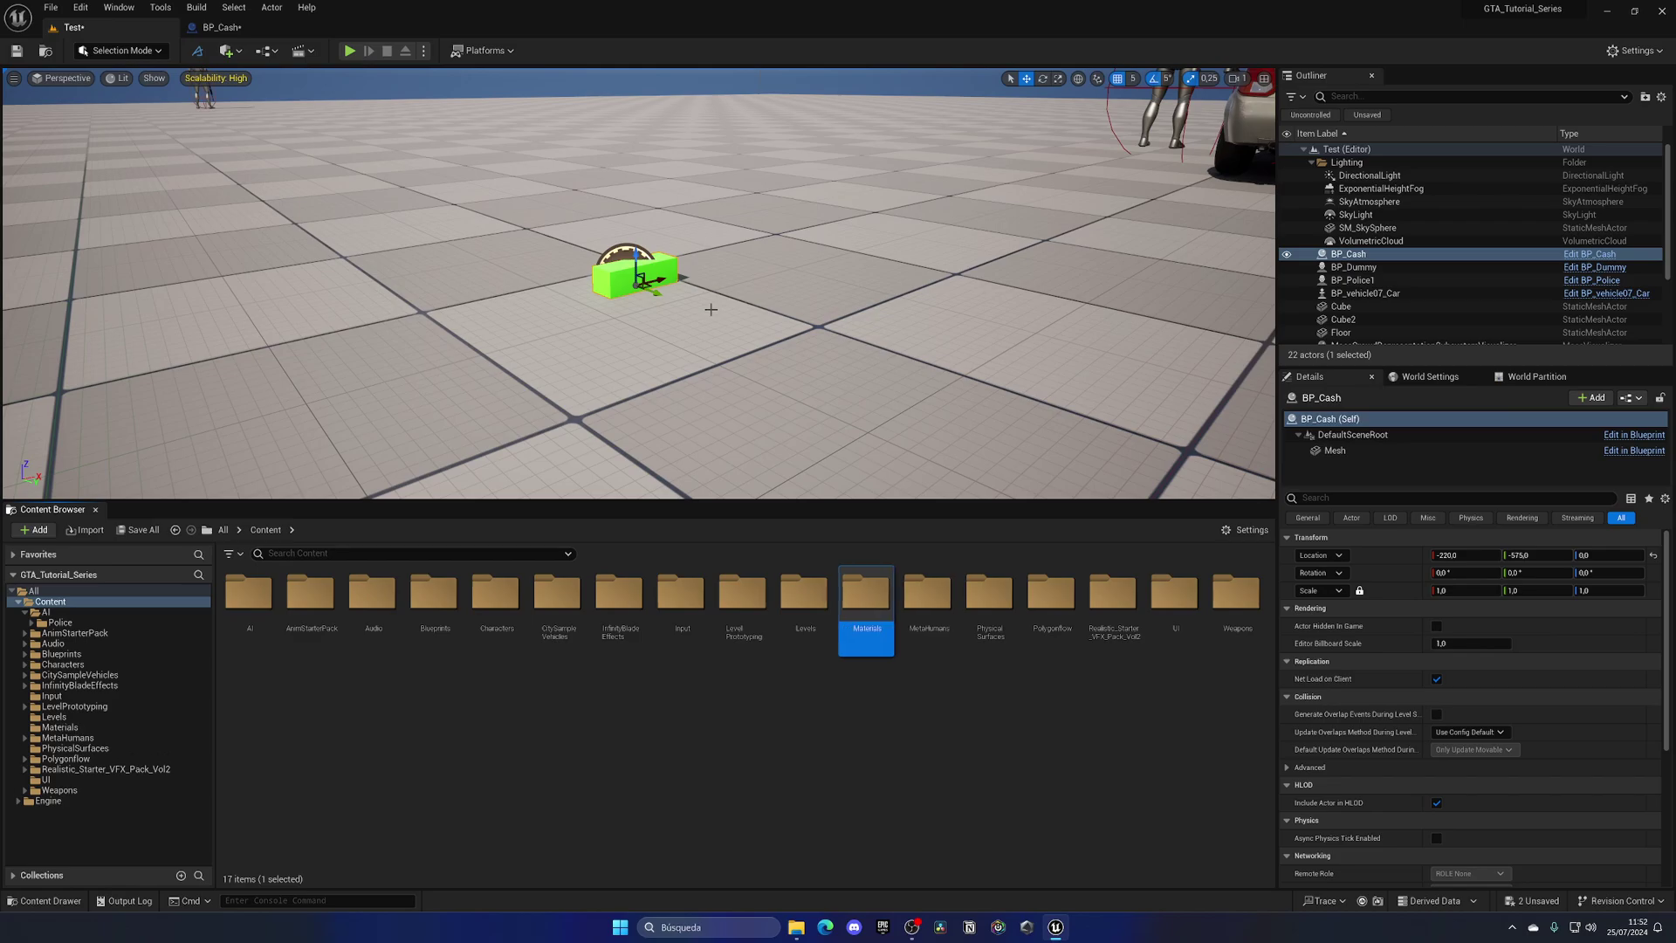
Step: Create a new material named M_Cash inside the Materials folder and open it for editing
double_click(867, 593)
right_click(442, 611)
mouse_move(474, 469)
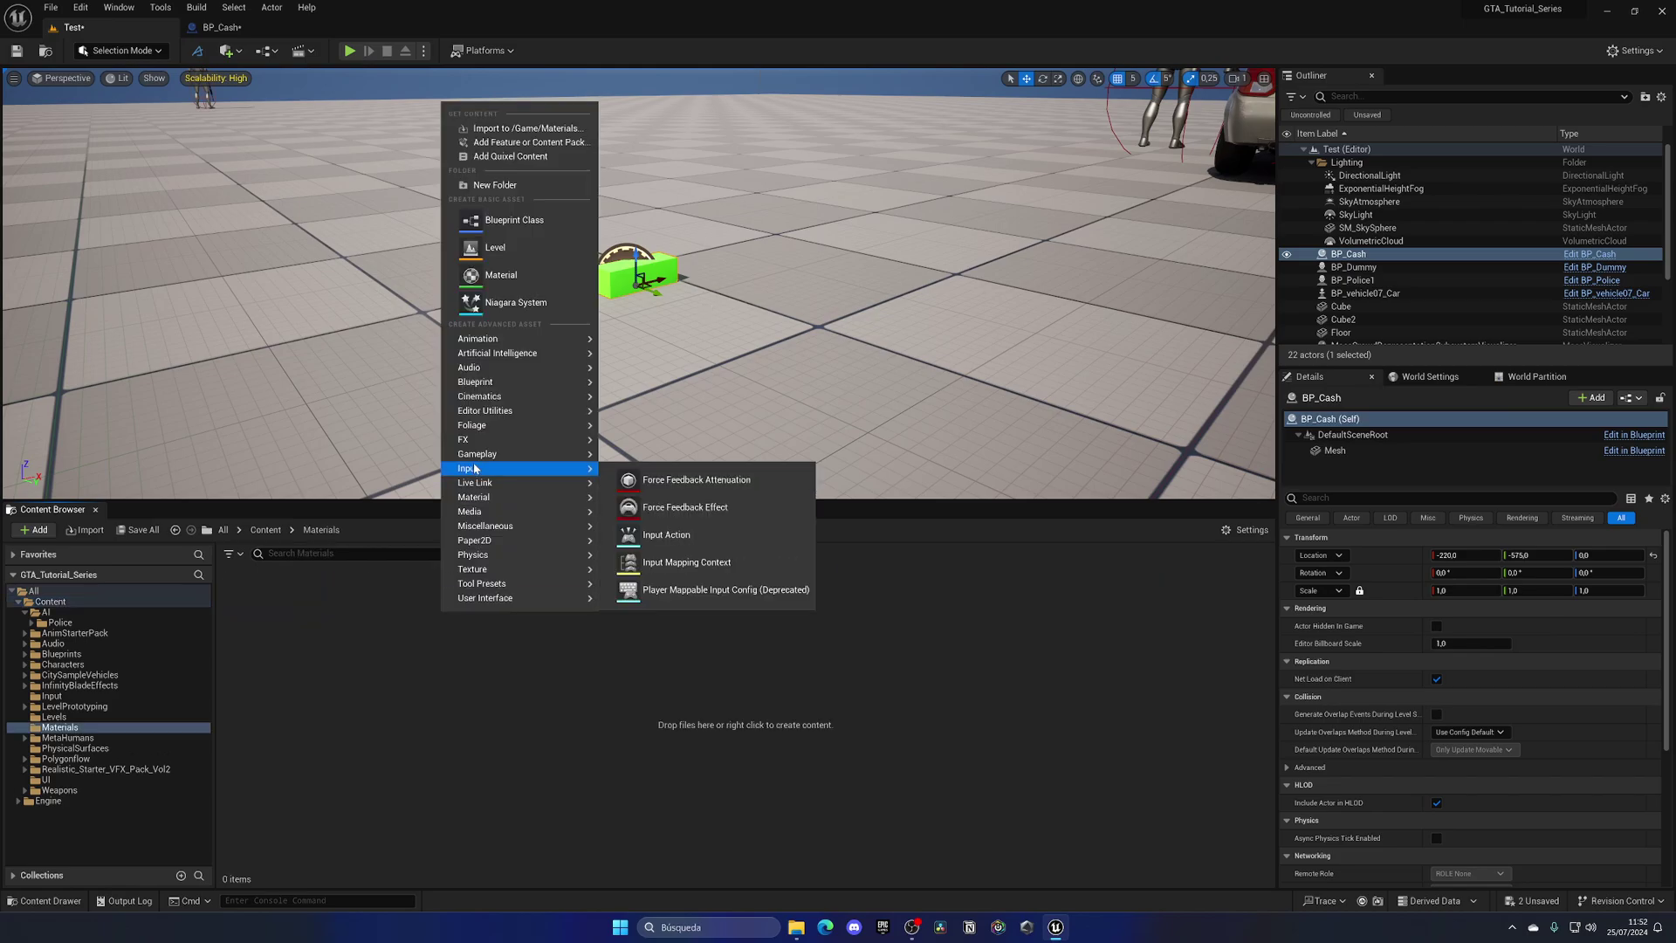
click(486, 275)
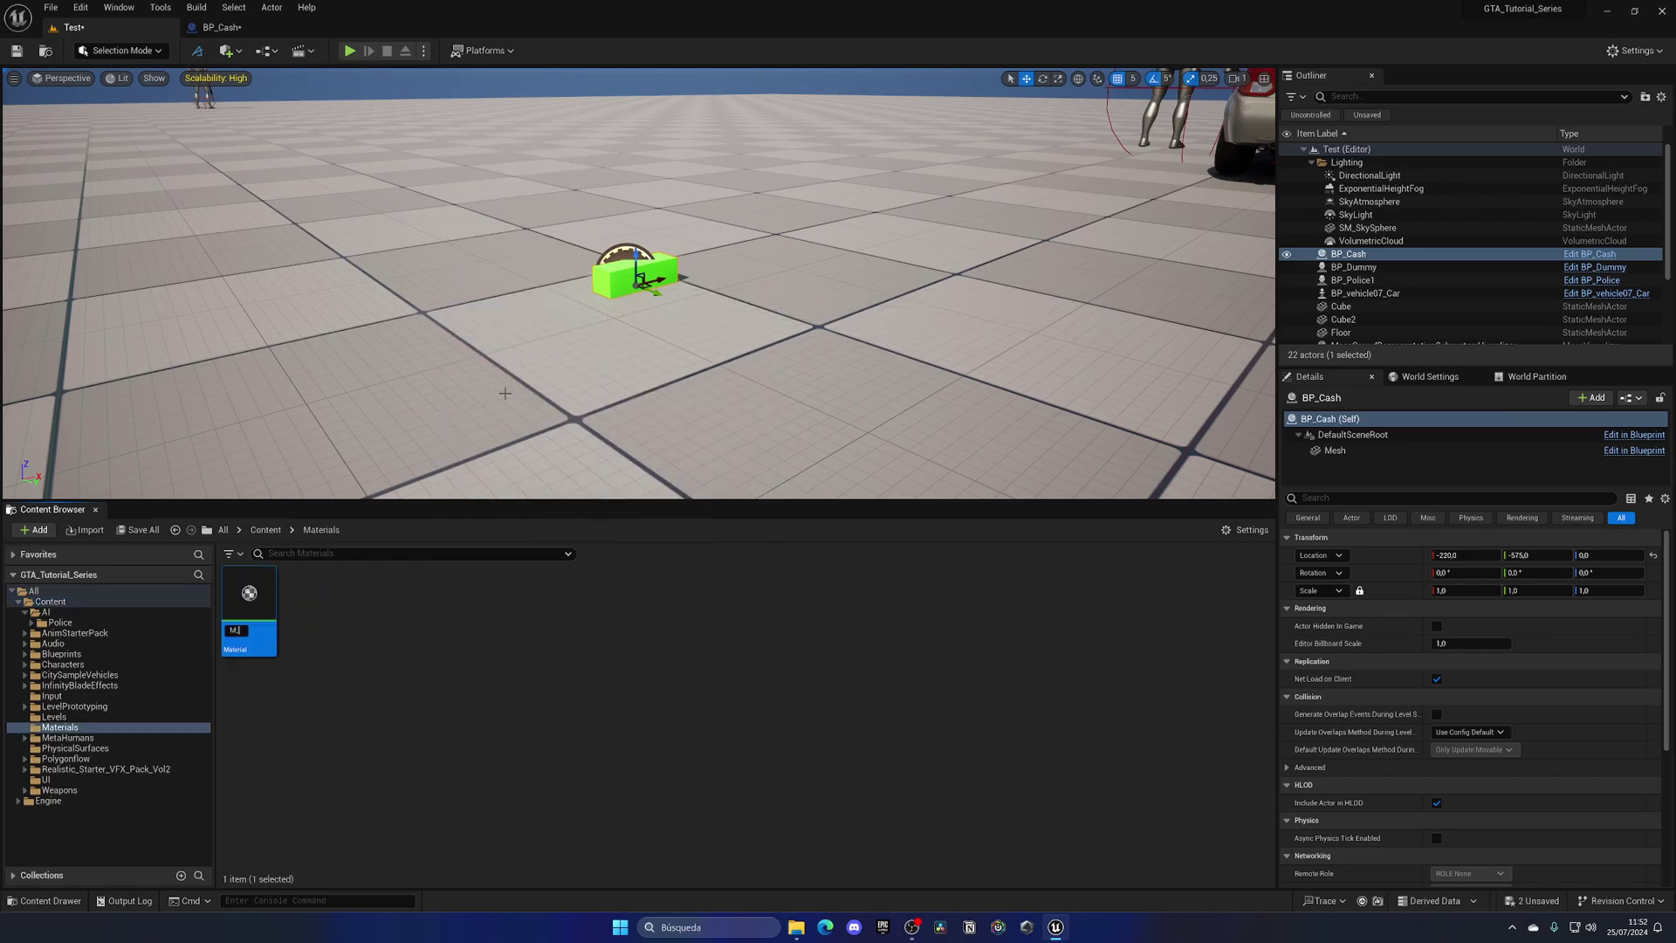
text(M_Cash)
key(Return)
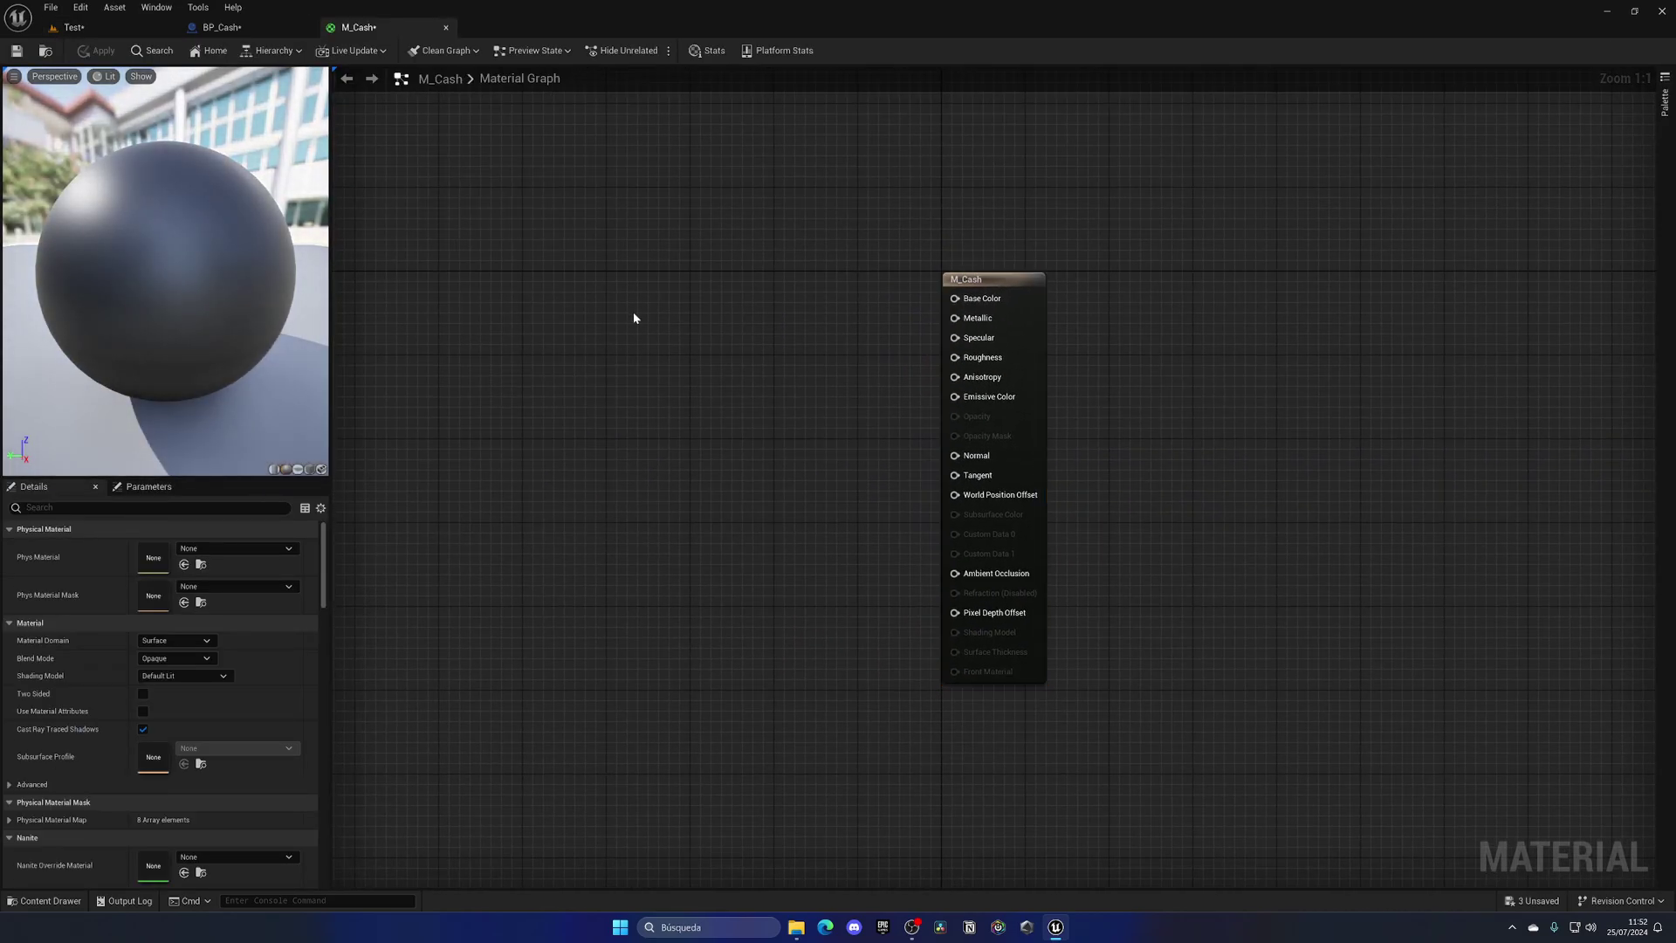
Step: Add a Constant3Vector to M_Cash, connect it to Base Color, and set it to green, about 0.077, 0.307, 0
key(3)
click(633, 312)
drag(762, 341, 966, 309)
drag(969, 311, 969, 300)
drag(762, 341, 962, 292)
drag(699, 374, 734, 322)
double_click(729, 345)
click(796, 504)
drag(796, 504, 779, 524)
drag(902, 447, 914, 475)
click(910, 661)
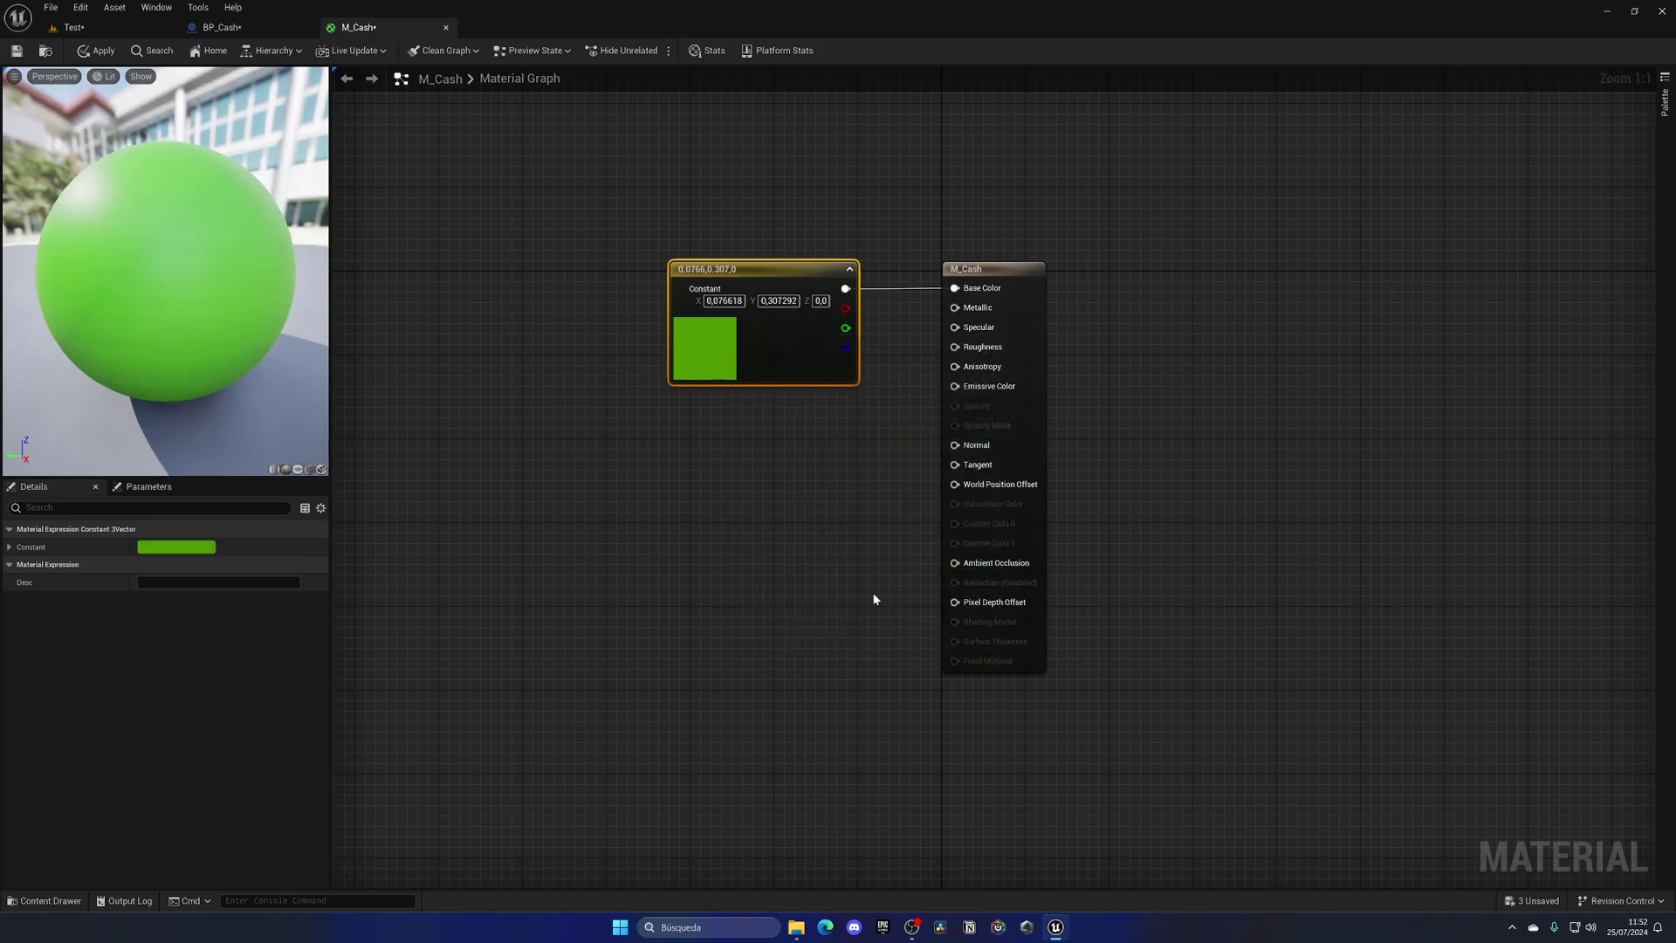
Step: Add a Constant node connected to M_Cash's Roughness input, raise its value for a duller surface, and apply the material
click(772, 481)
click(759, 460)
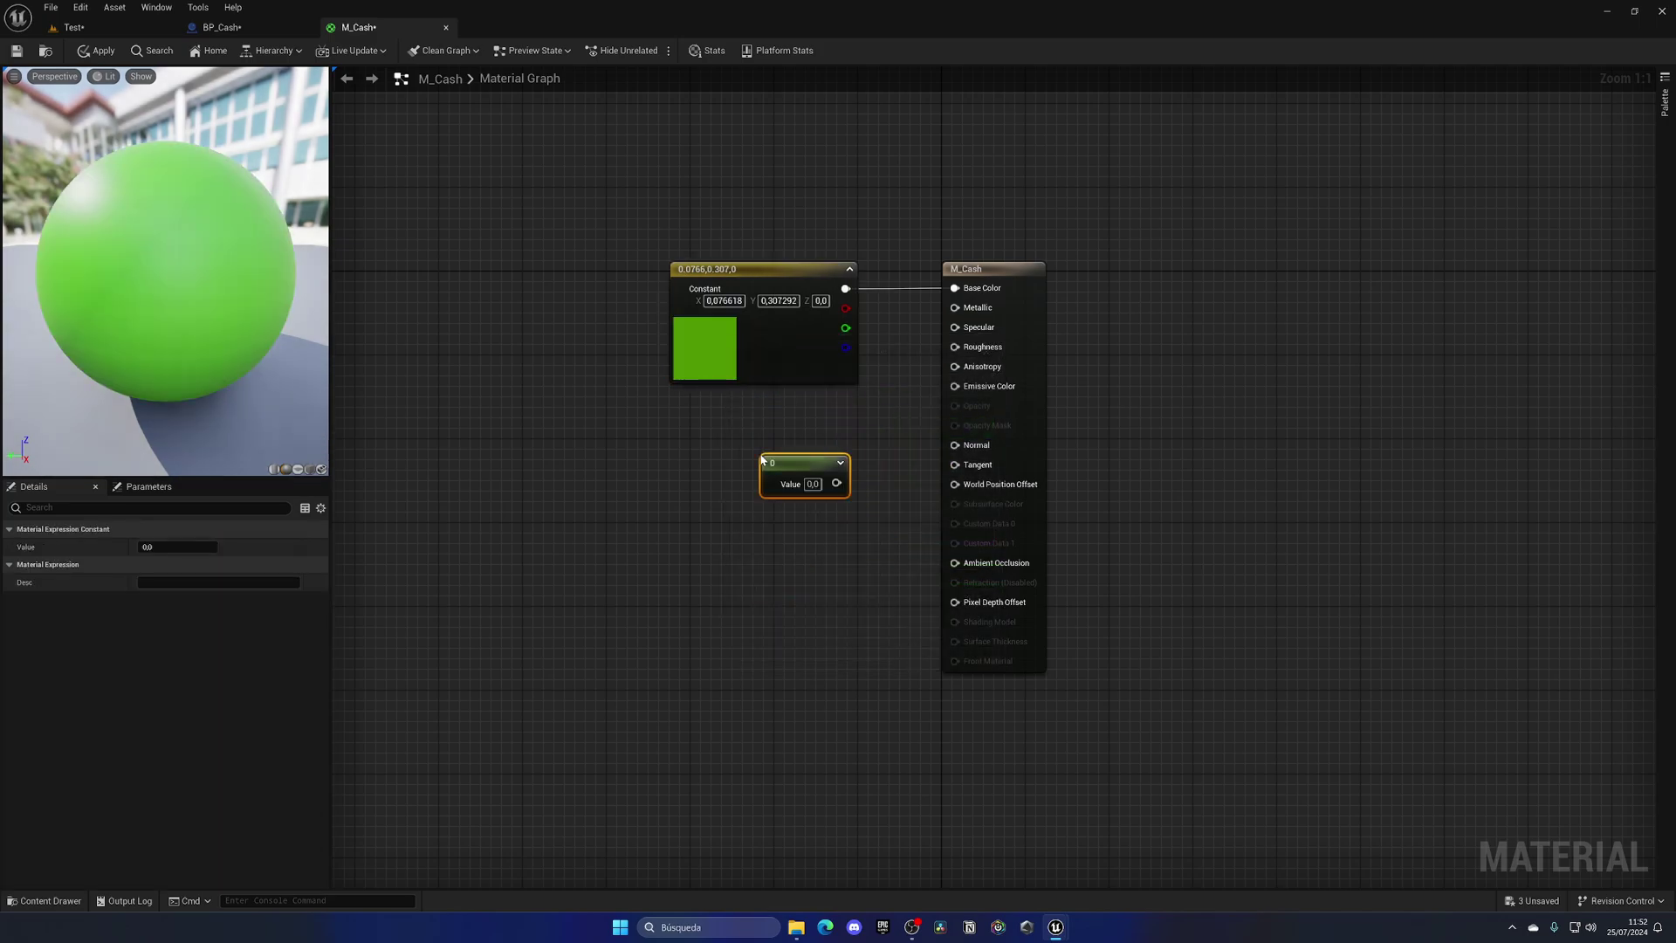
drag(837, 483, 958, 347)
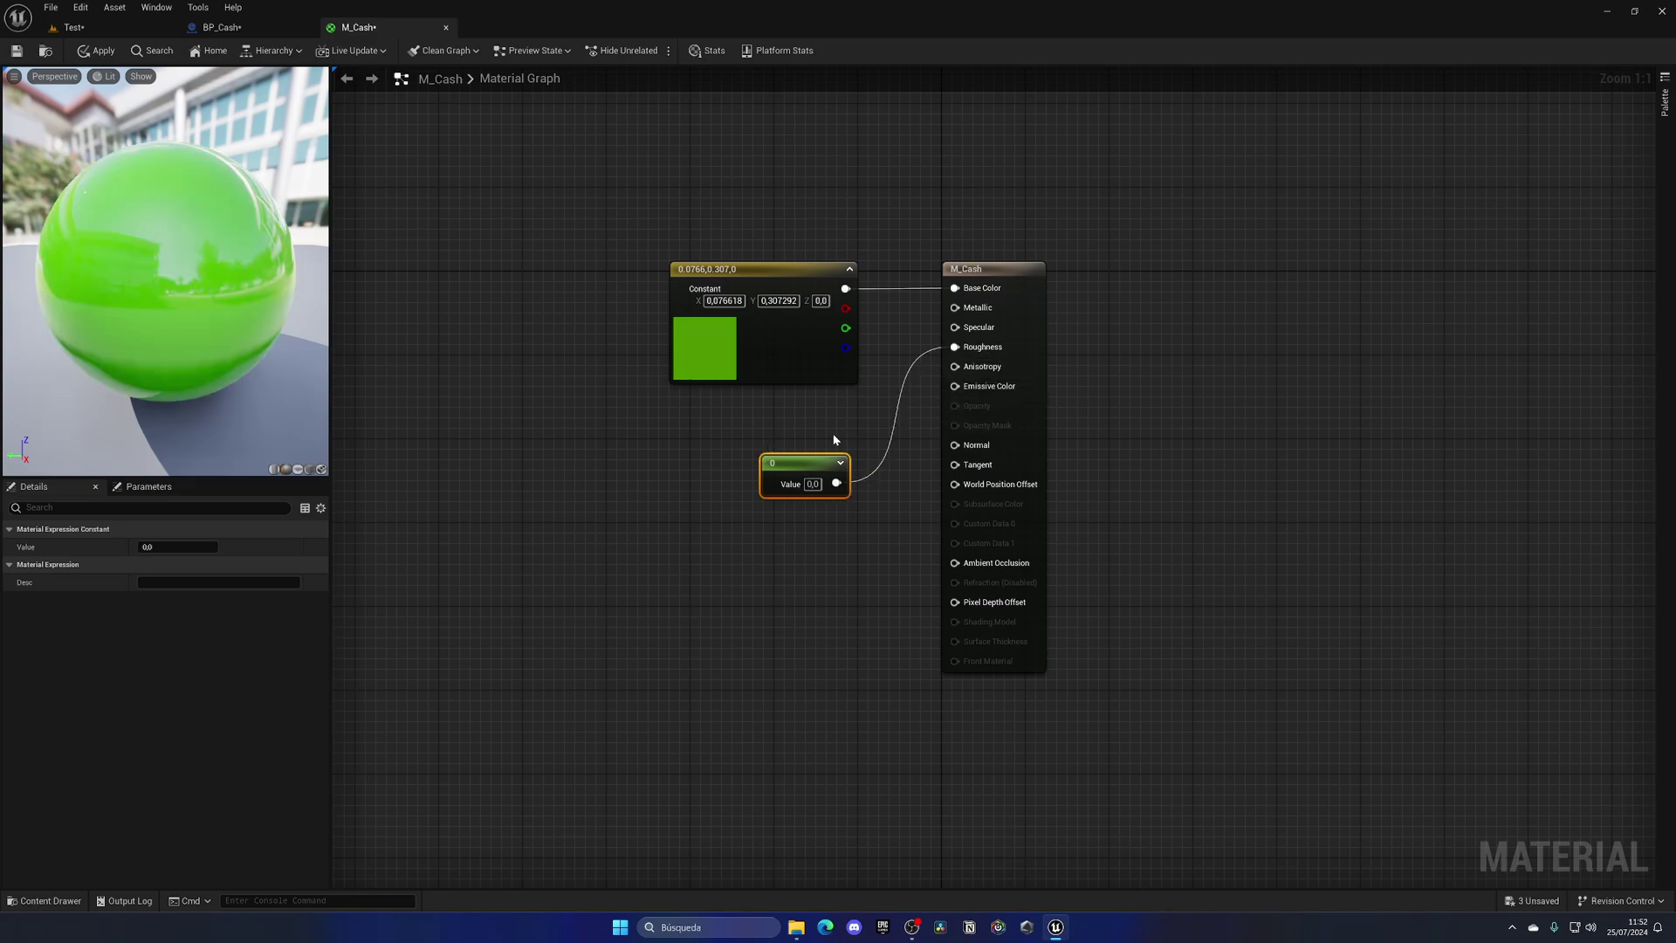
click(813, 483)
text(2)
click(797, 523)
click(813, 483)
text(5)
click(812, 551)
click(99, 51)
Step: Assign the M_Cash material to BP_Cash's Mesh and check the placed instance in the Test level
click(73, 27)
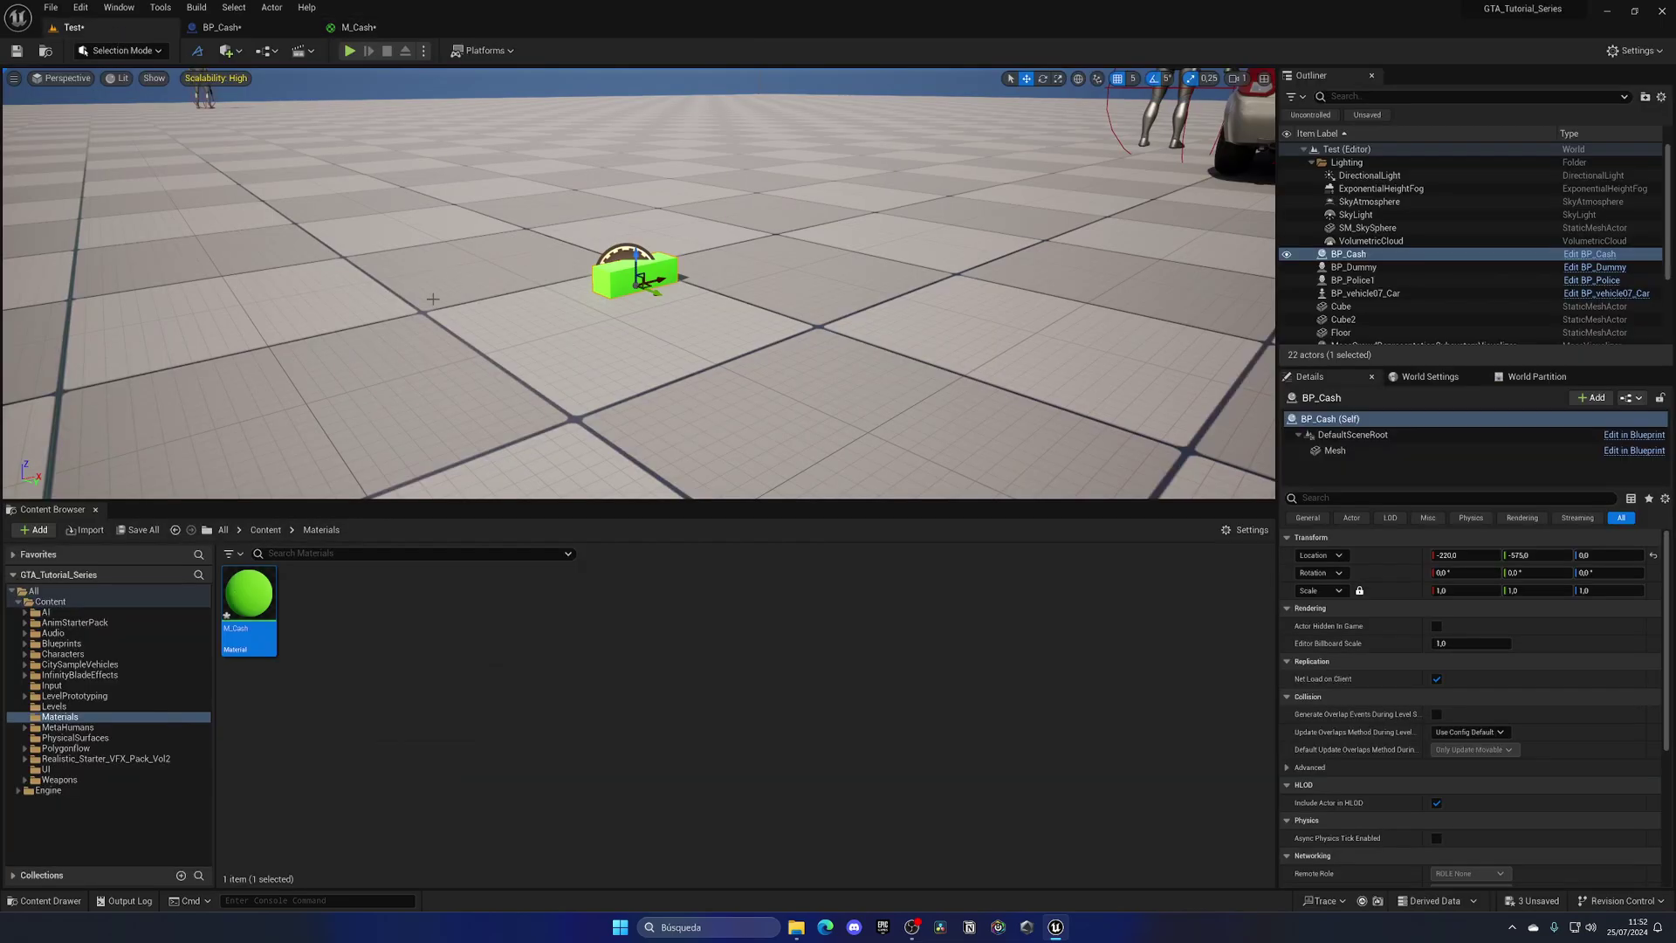
click(222, 27)
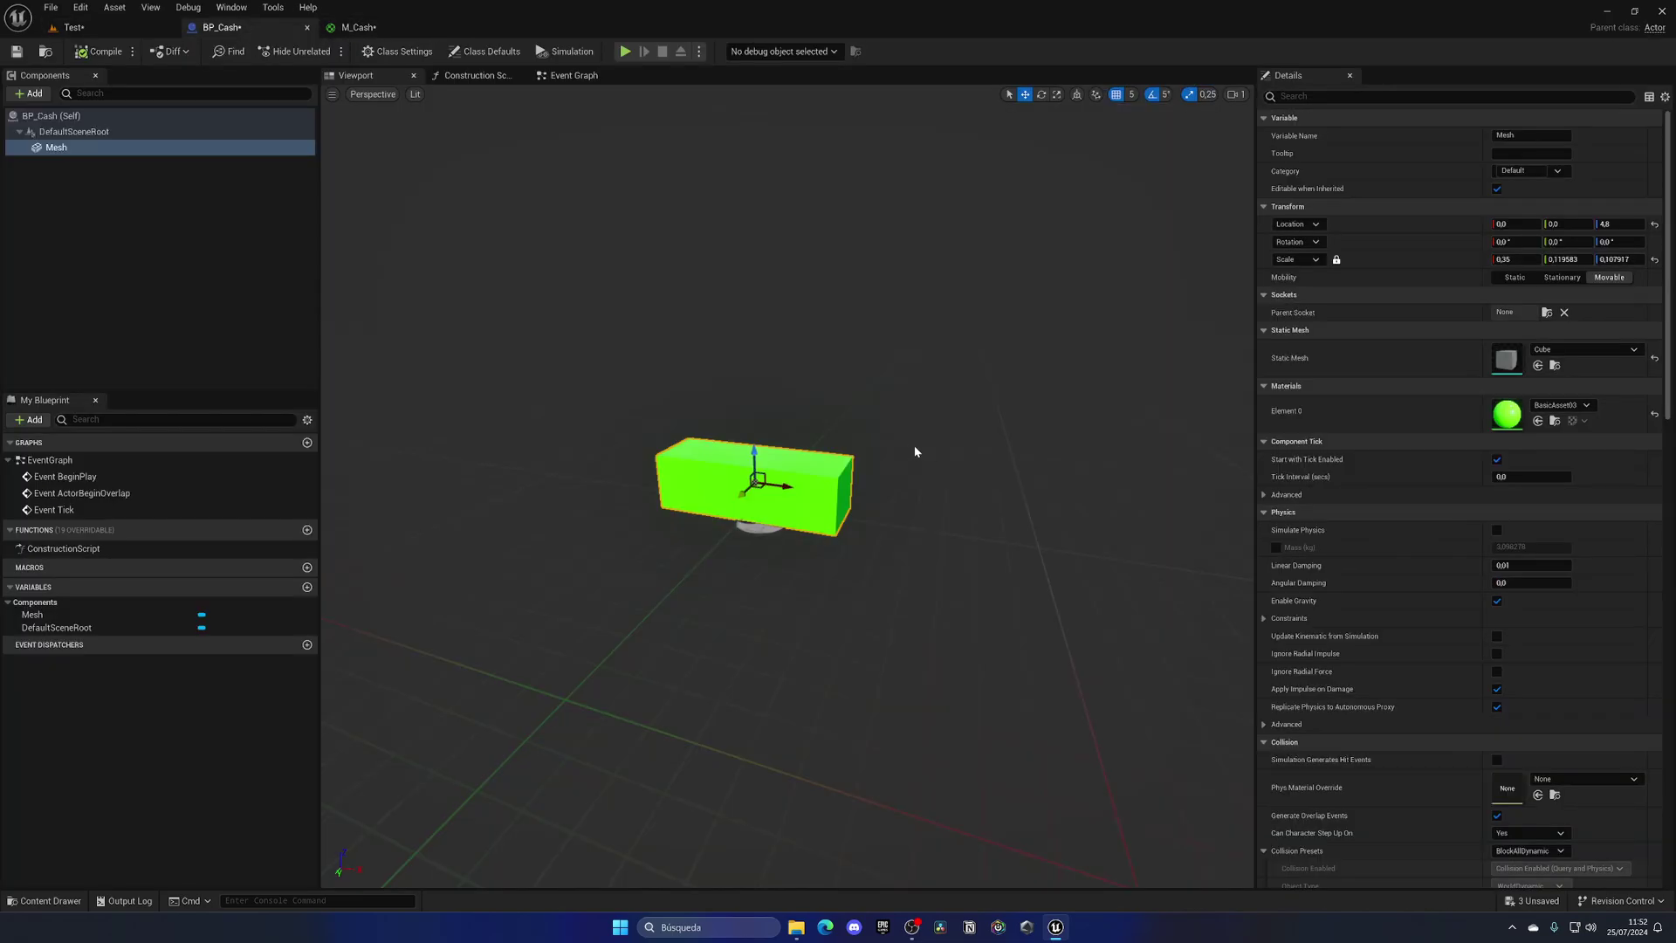
click(1538, 421)
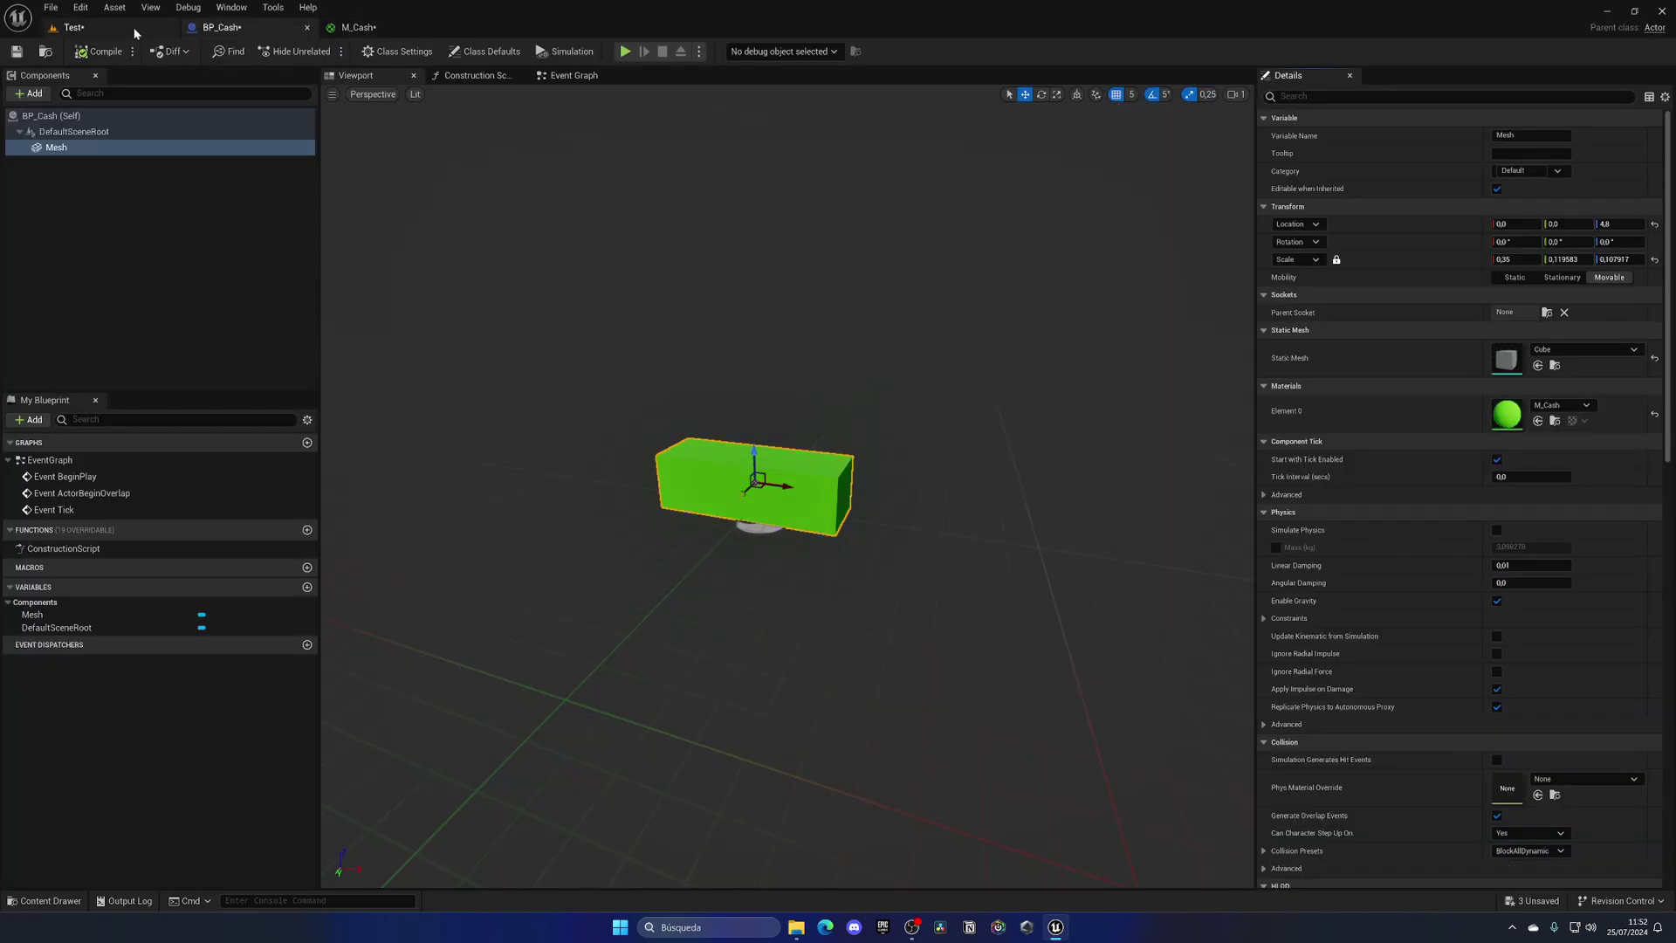
click(73, 27)
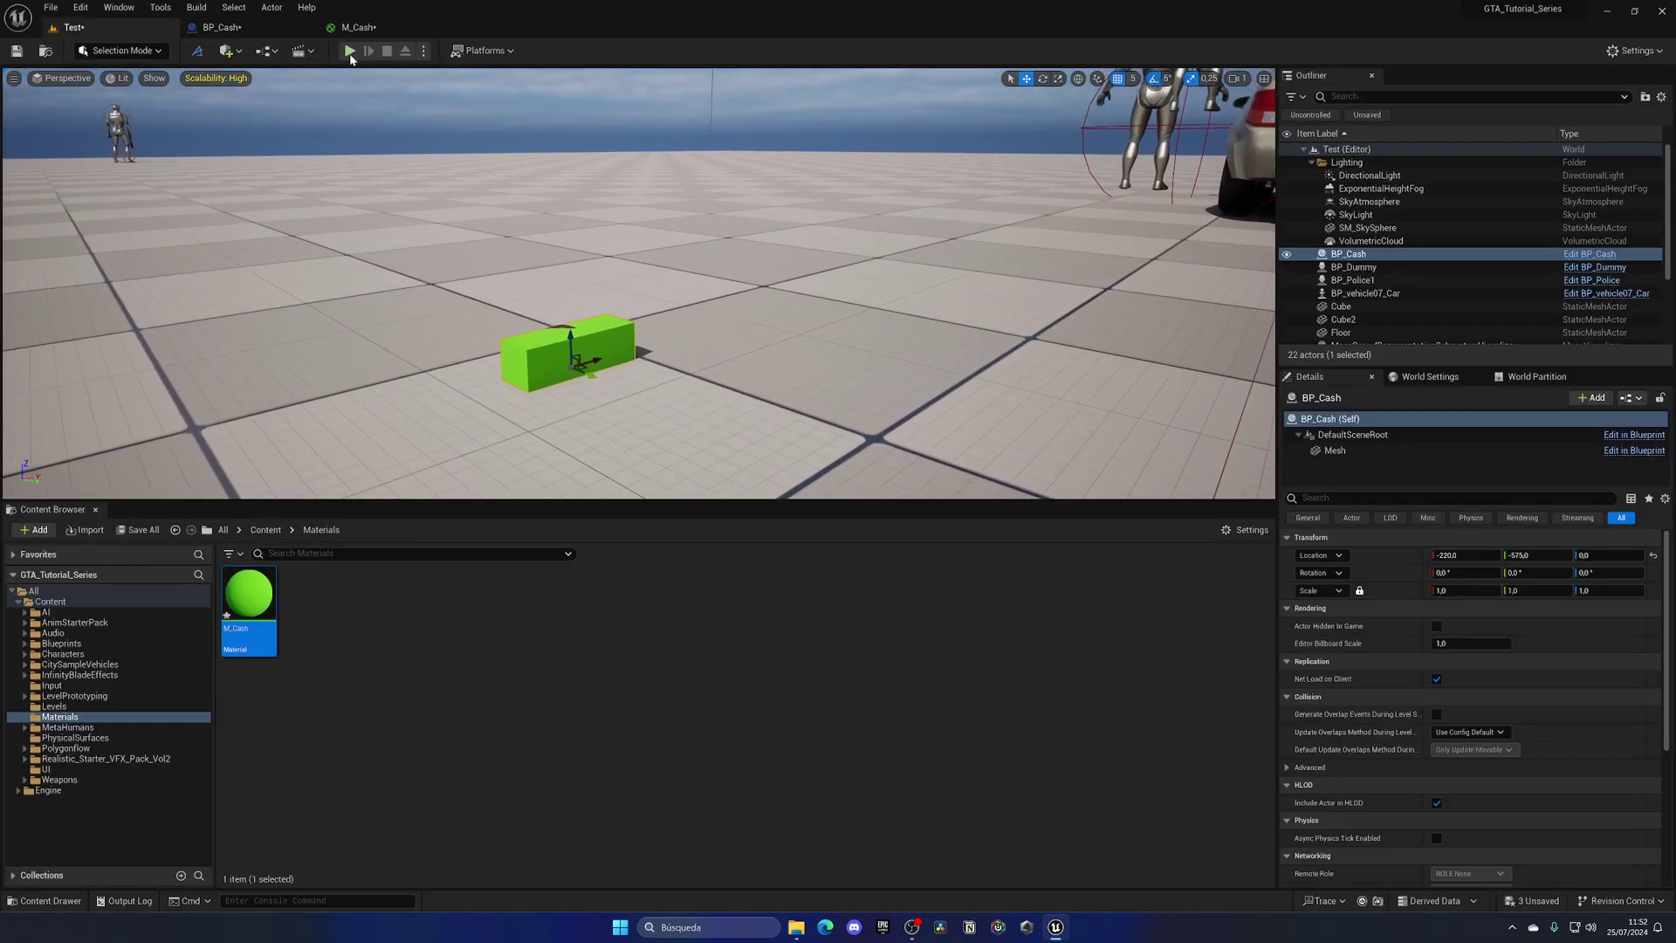
Step: Return to the Content folder, save all assets, and inspect the green box up close in the Test level
click(288, 566)
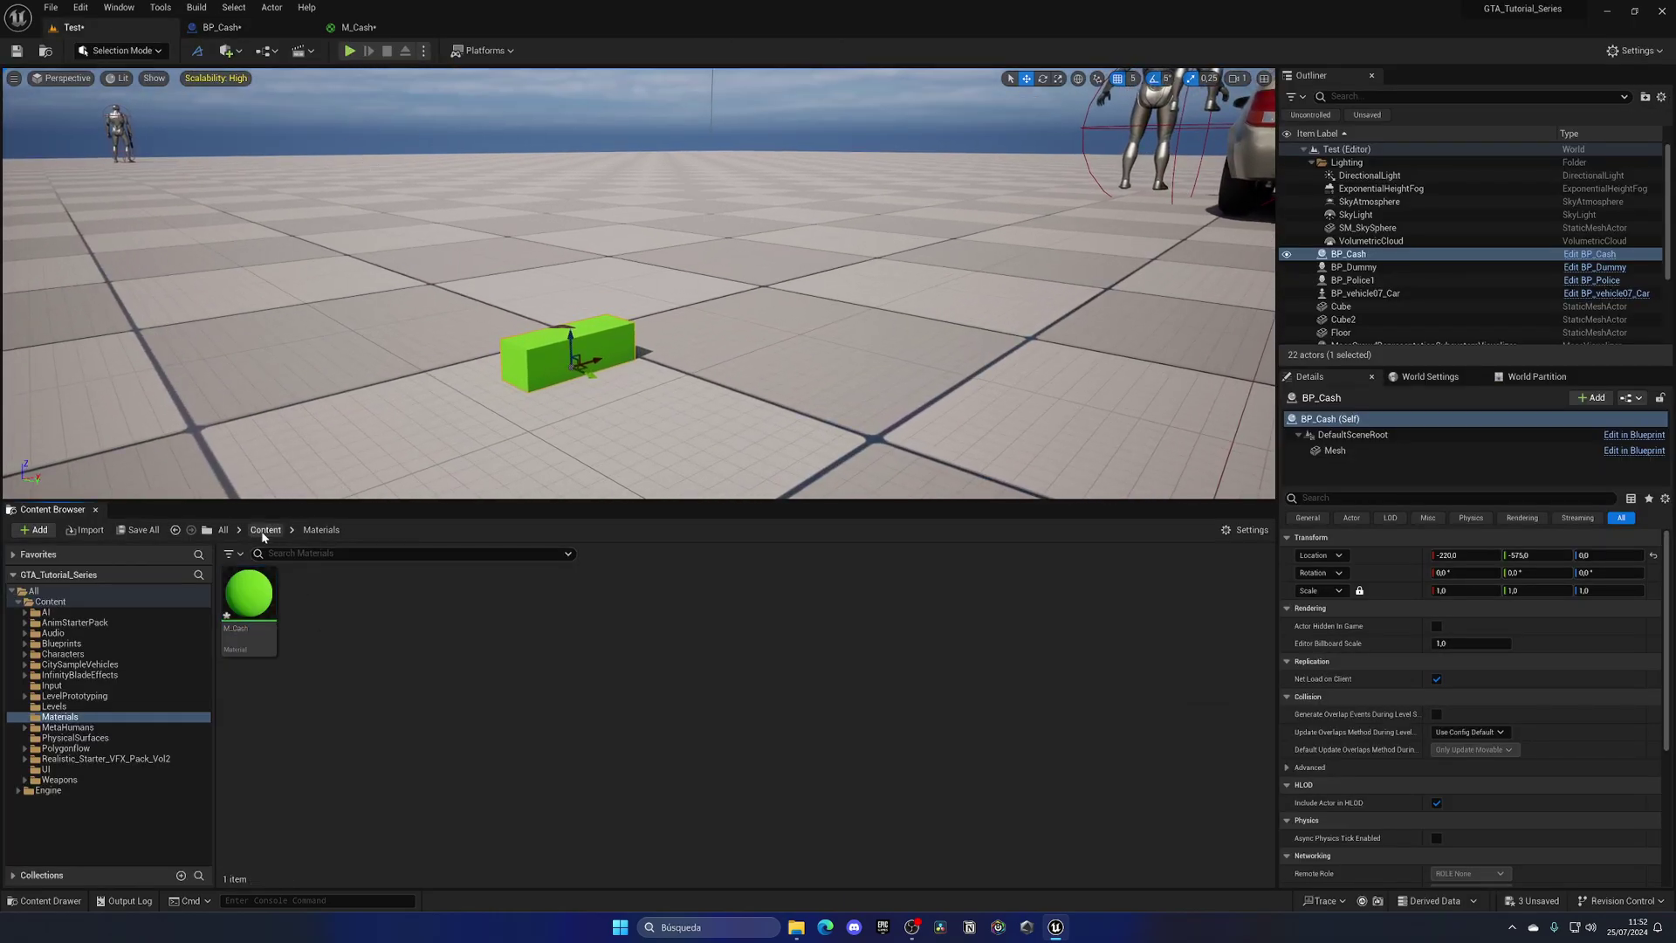
click(262, 532)
key(ctrl+shift+s)
right_drag(446, 303, 558, 379)
click(445, 303)
key(s)
key(a)
key(d)
key(w)
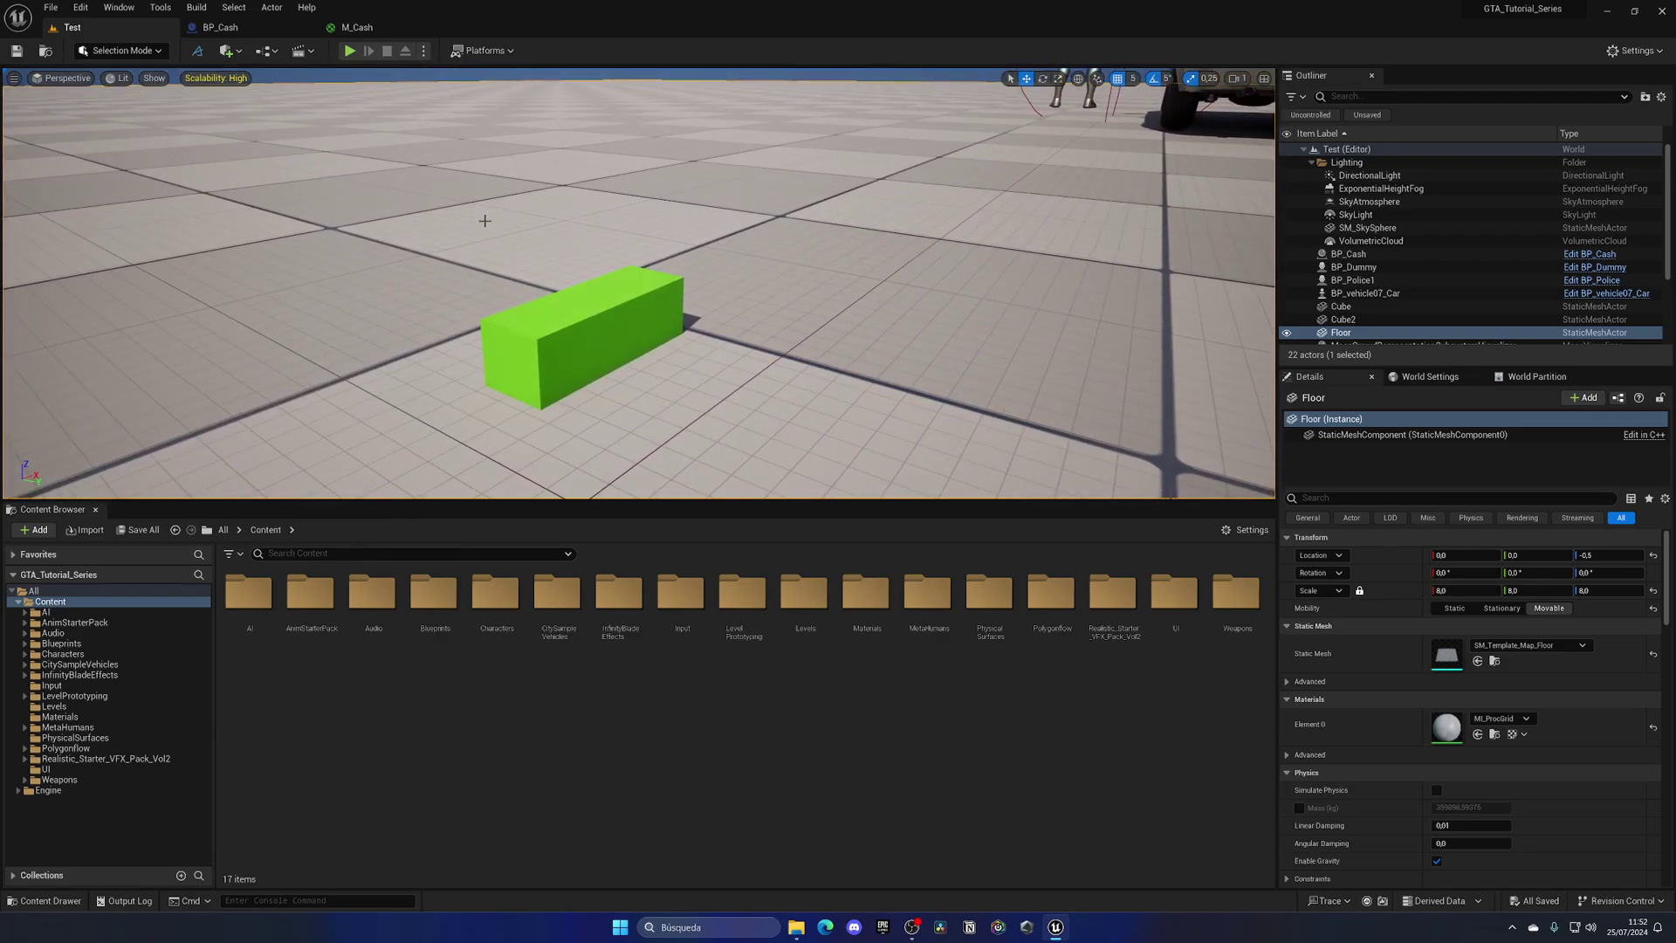
Step: Add a Cube component named Band1 under BP_Cash's Mesh
click(250, 34)
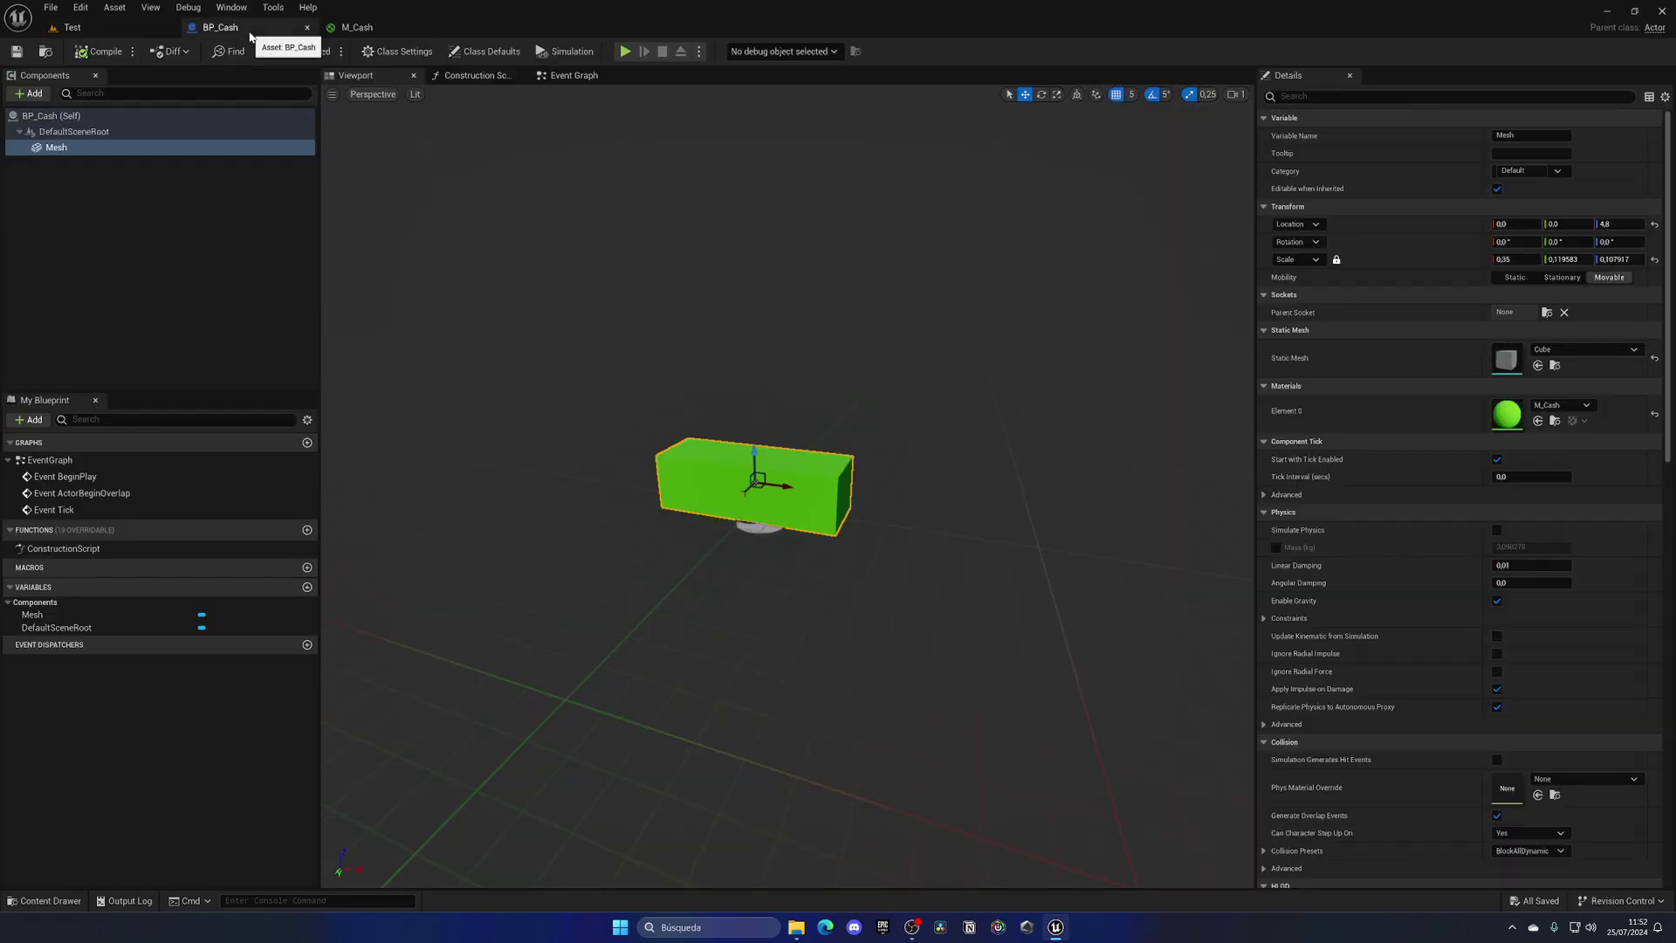
right_drag(426, 167, 419, 227)
key(w)
key(s)
scroll(786, 366, down, 3)
mouse_move(786, 367)
right_down()
mouse_move(882, 323)
mouse_move(890, 437)
mouse_move(803, 436)
mouse_move(786, 367)
right_up()
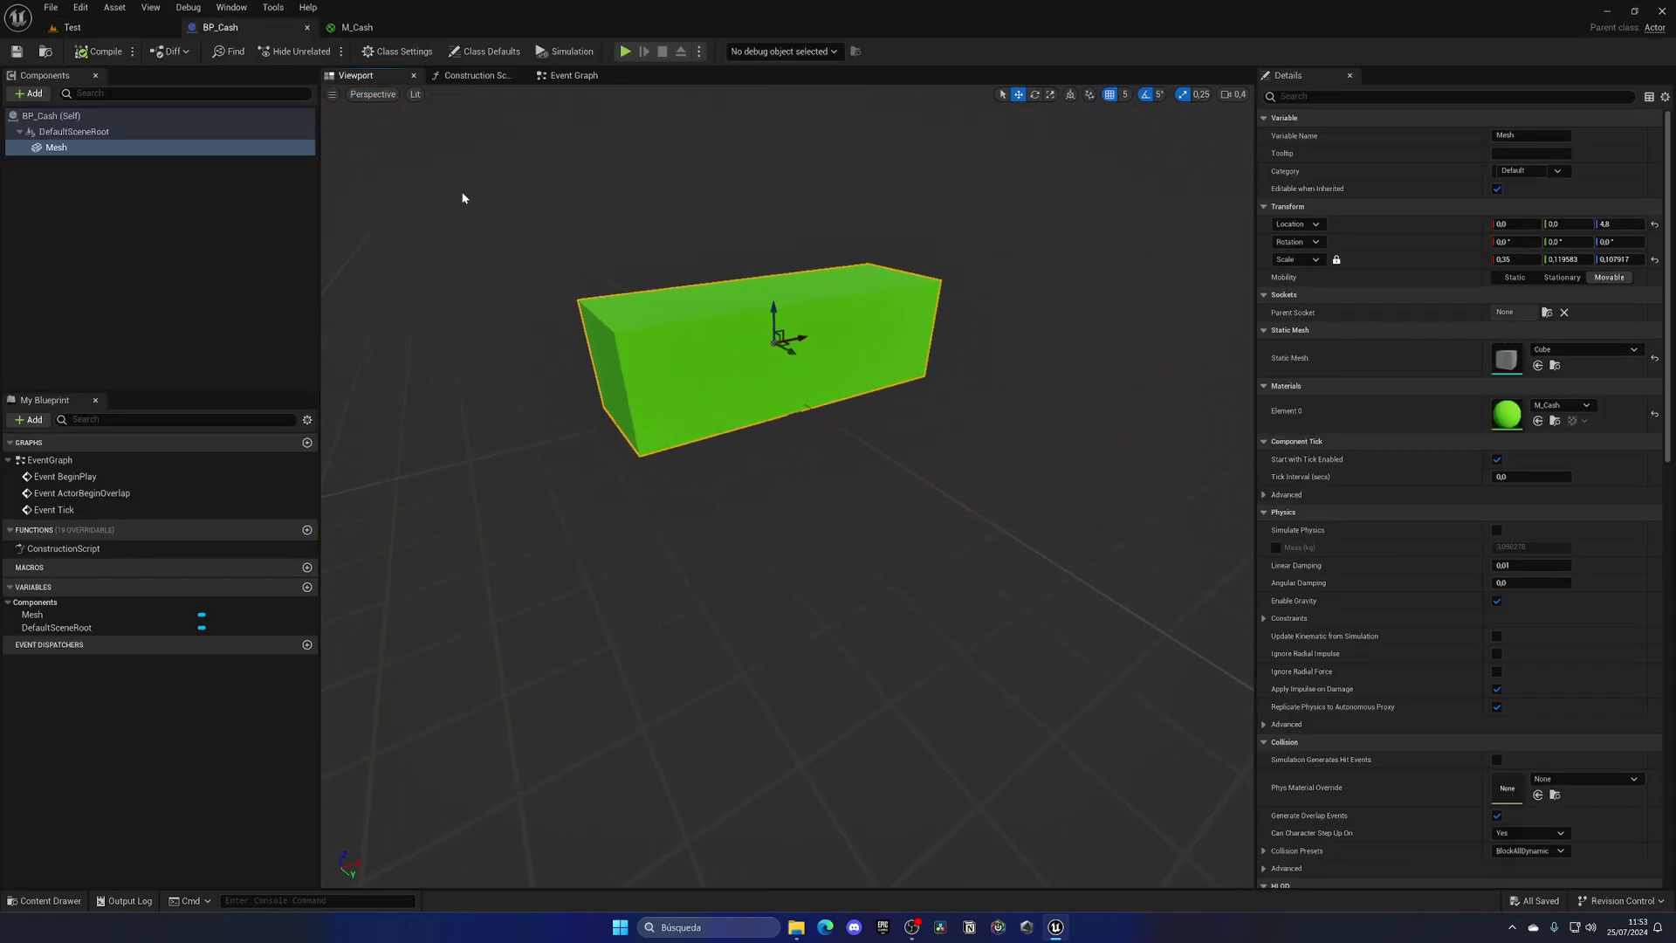
click(38, 148)
click(29, 94)
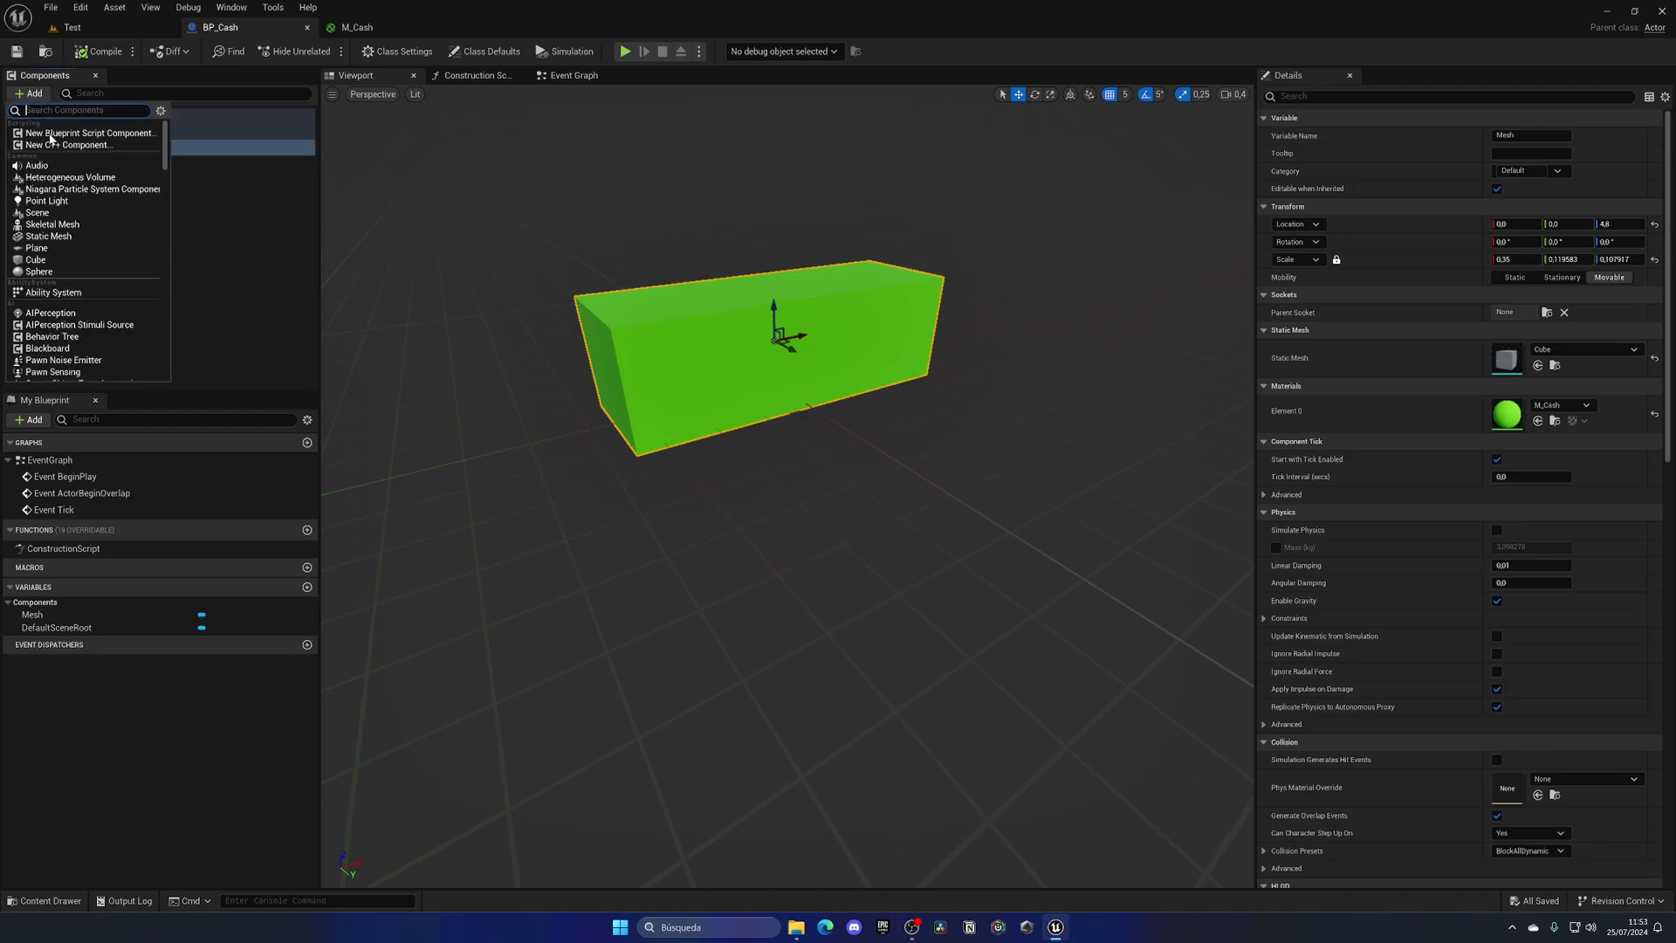
click(53, 259)
text(VB)
key(BackSpace)
key(BackSpace)
text(Band1)
key(Return)
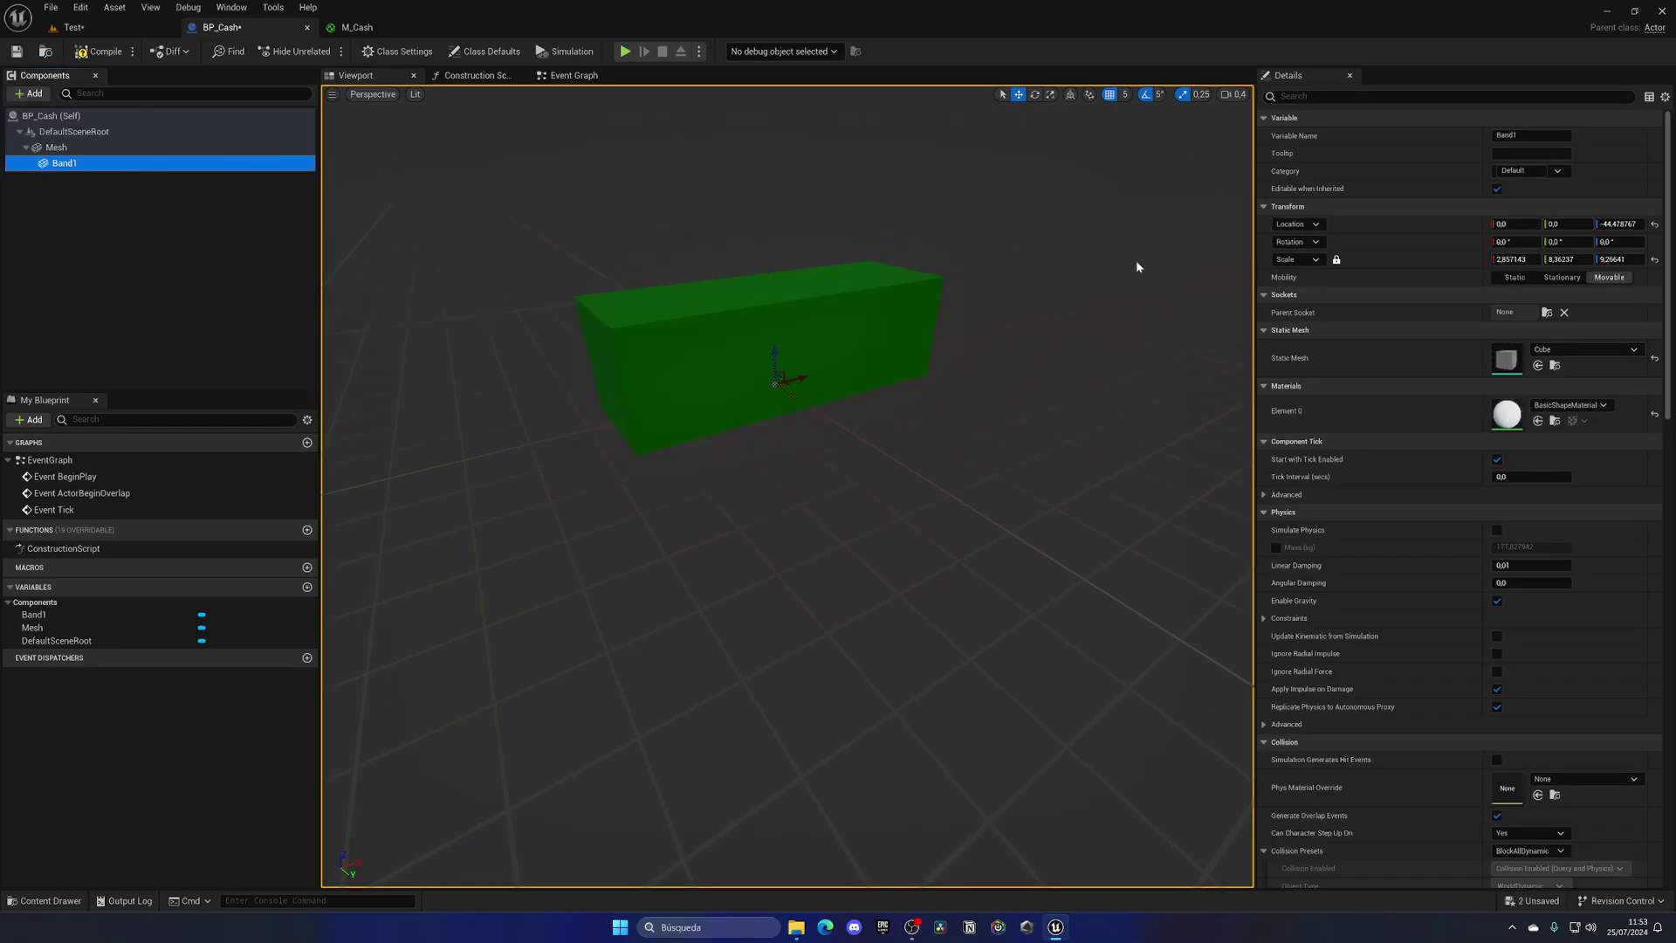
Step: Scale Band1 proportionally to 0.1 on X with the ratio locked
click(1500, 259)
text(0,1)
key(Return)
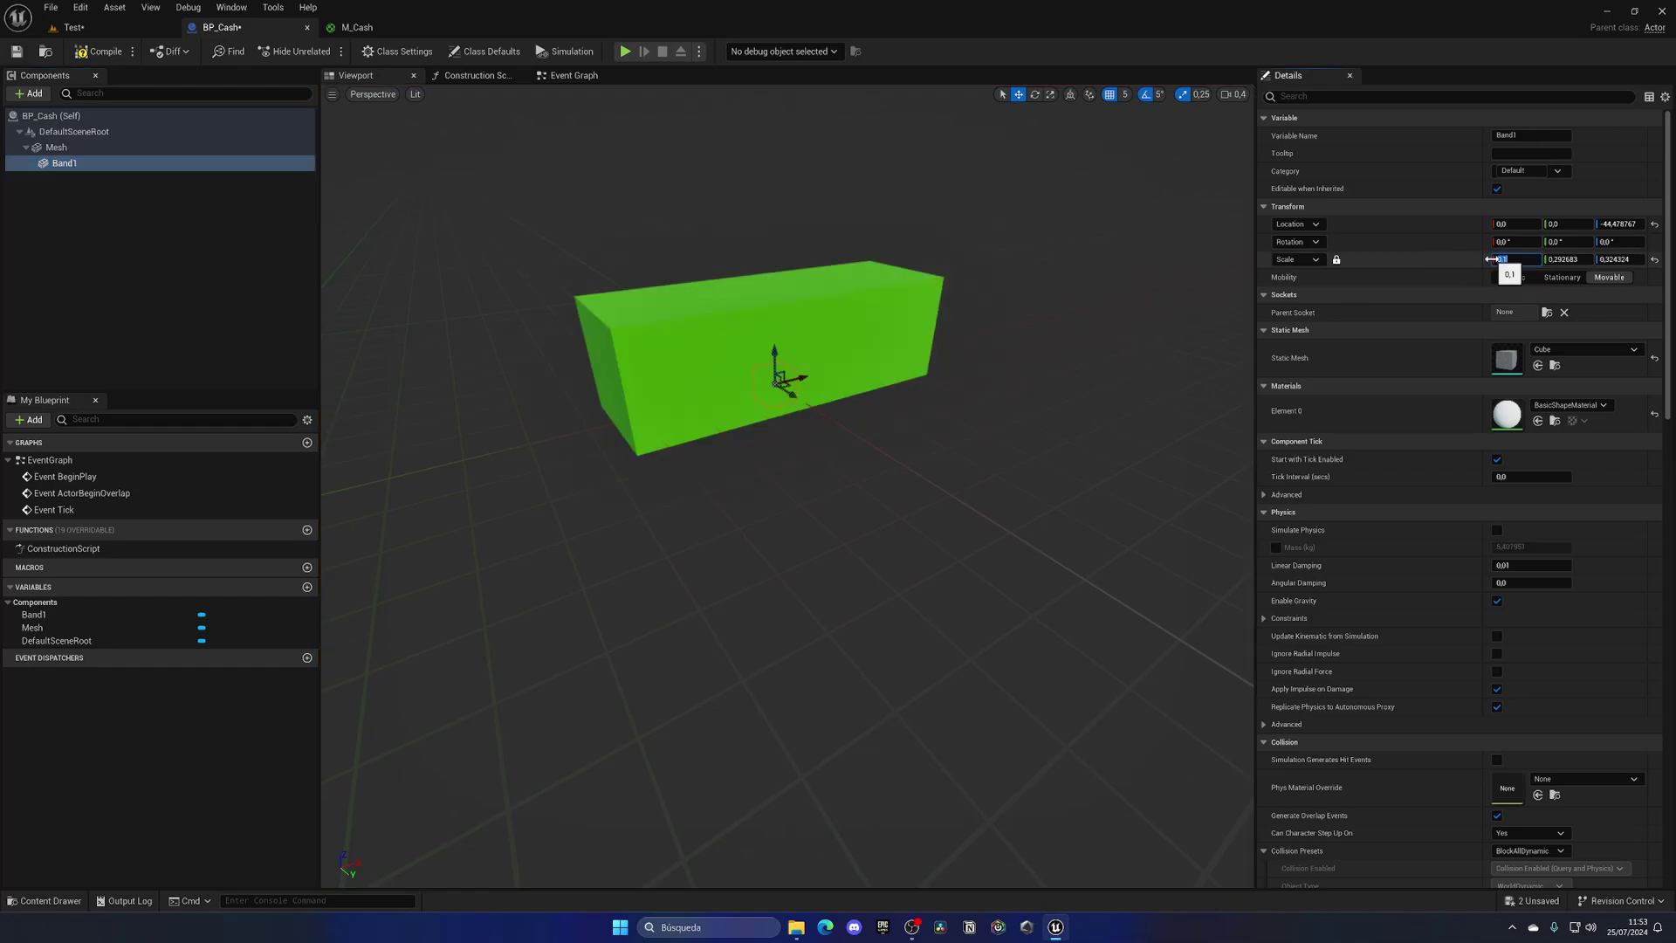
Step: Move Band1 to about X -28.6, Z 1.85 and enlarge its scale to about 1.54 on Y and 1.32 on Z
drag(775, 356, 733, 341)
key(r)
right_drag(733, 340, 799, 334)
drag(537, 318, 550, 374)
key(w)
right_drag(553, 378, 1125, 321)
click(1524, 260)
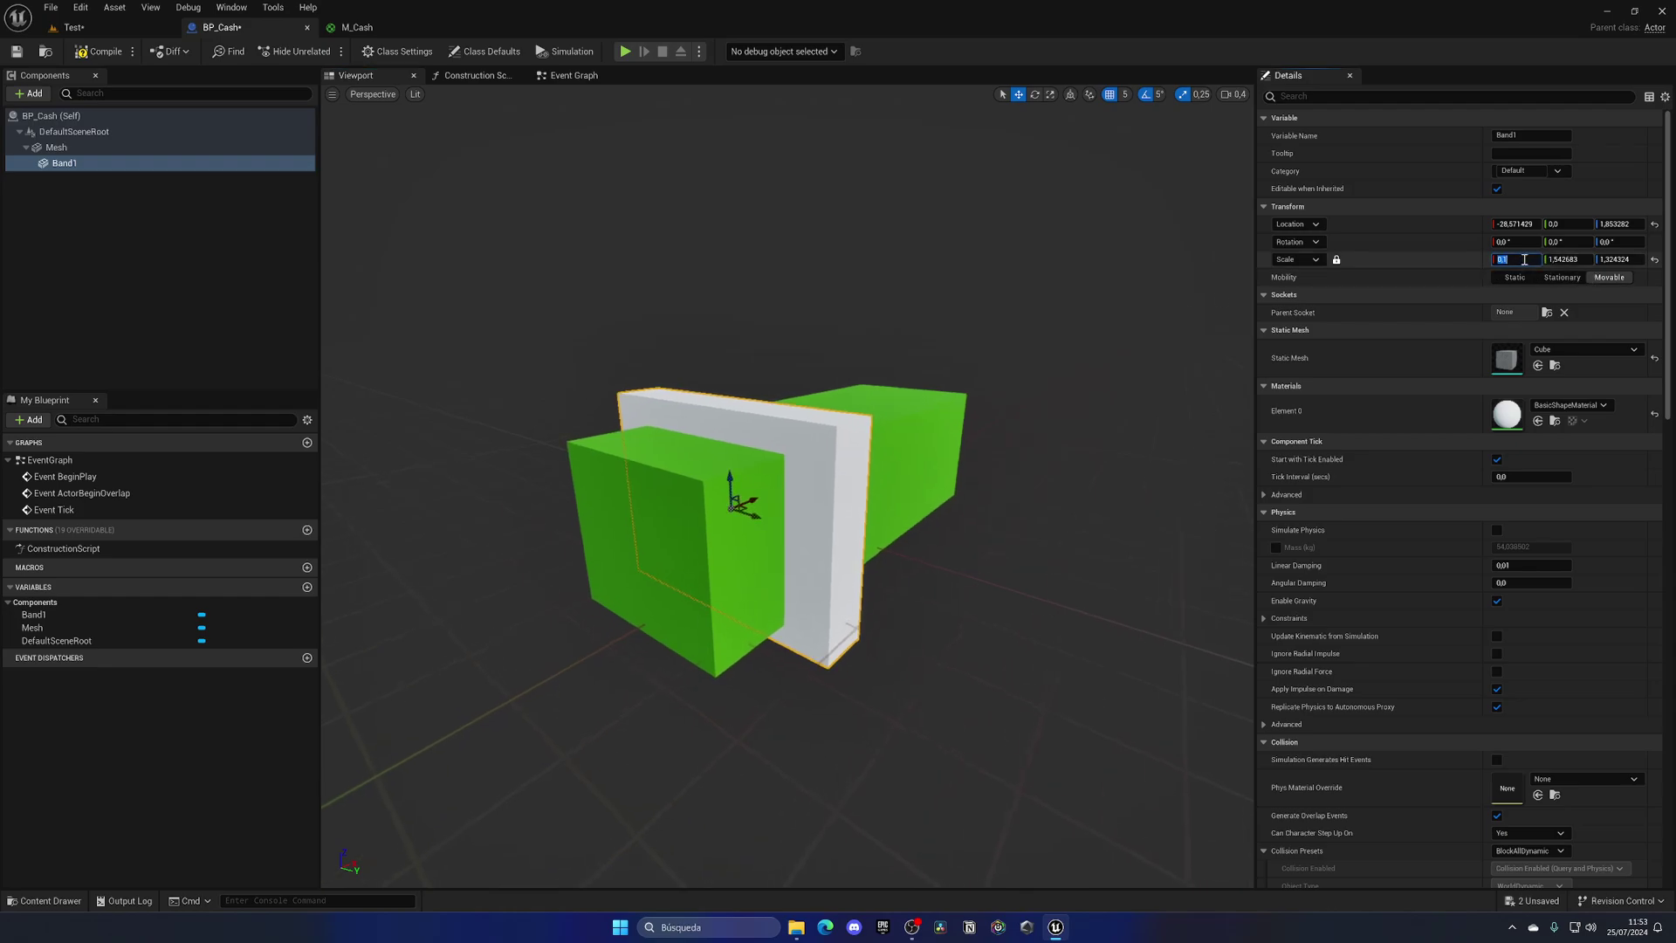
text(0,8)
key(Return)
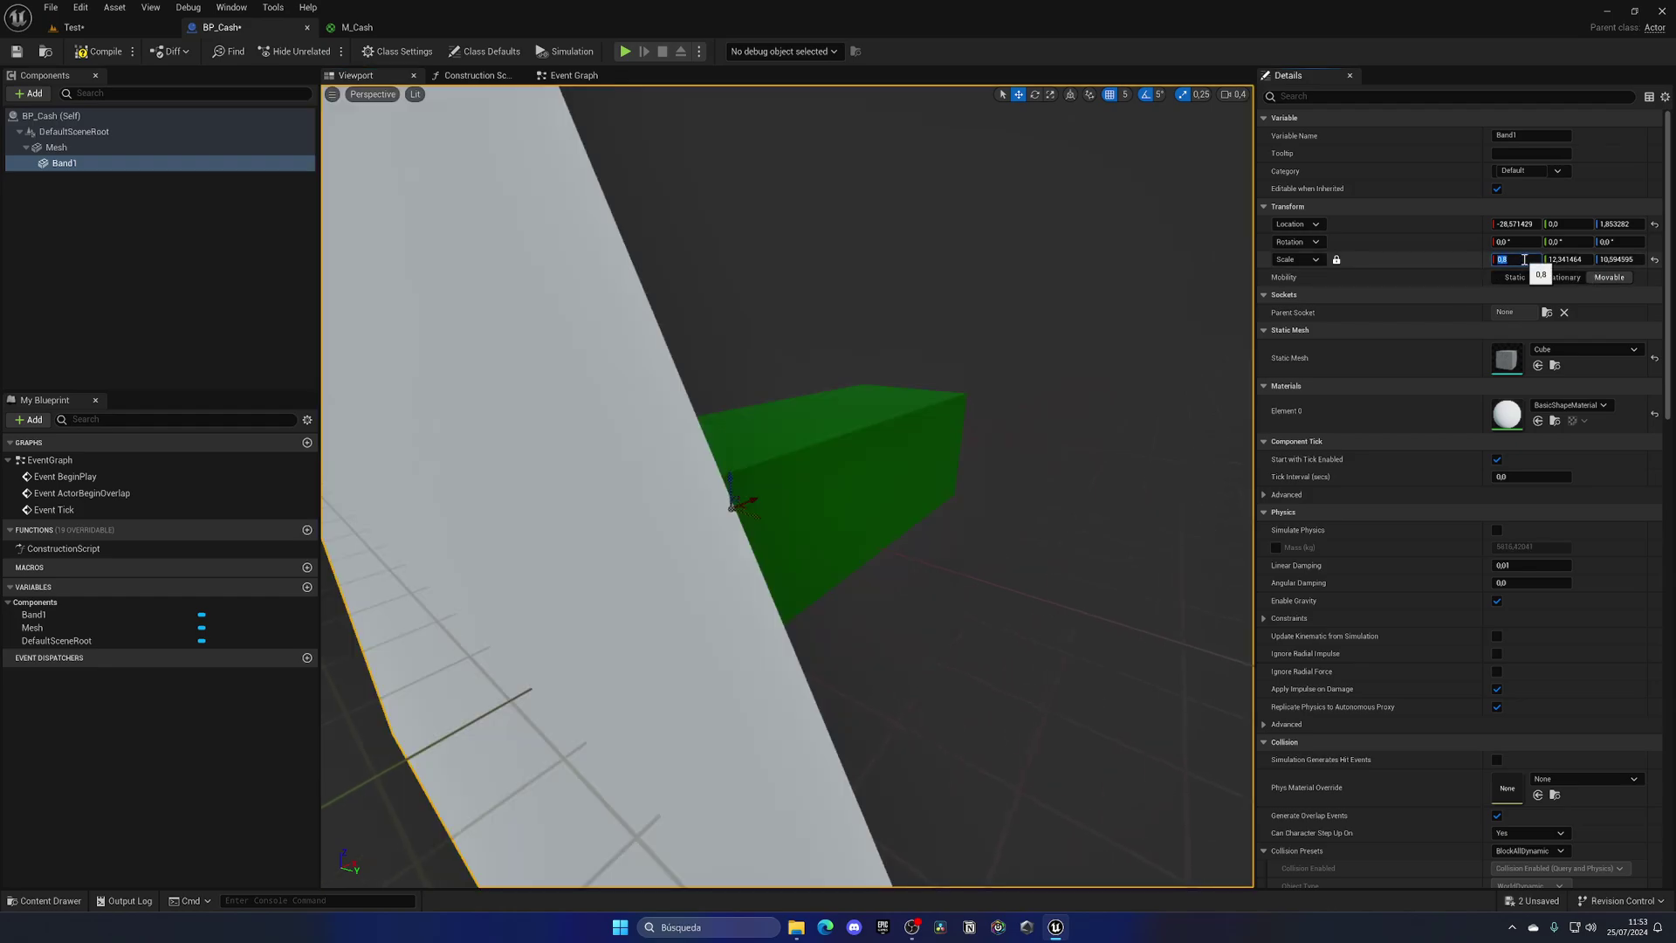
key(ctrl+z)
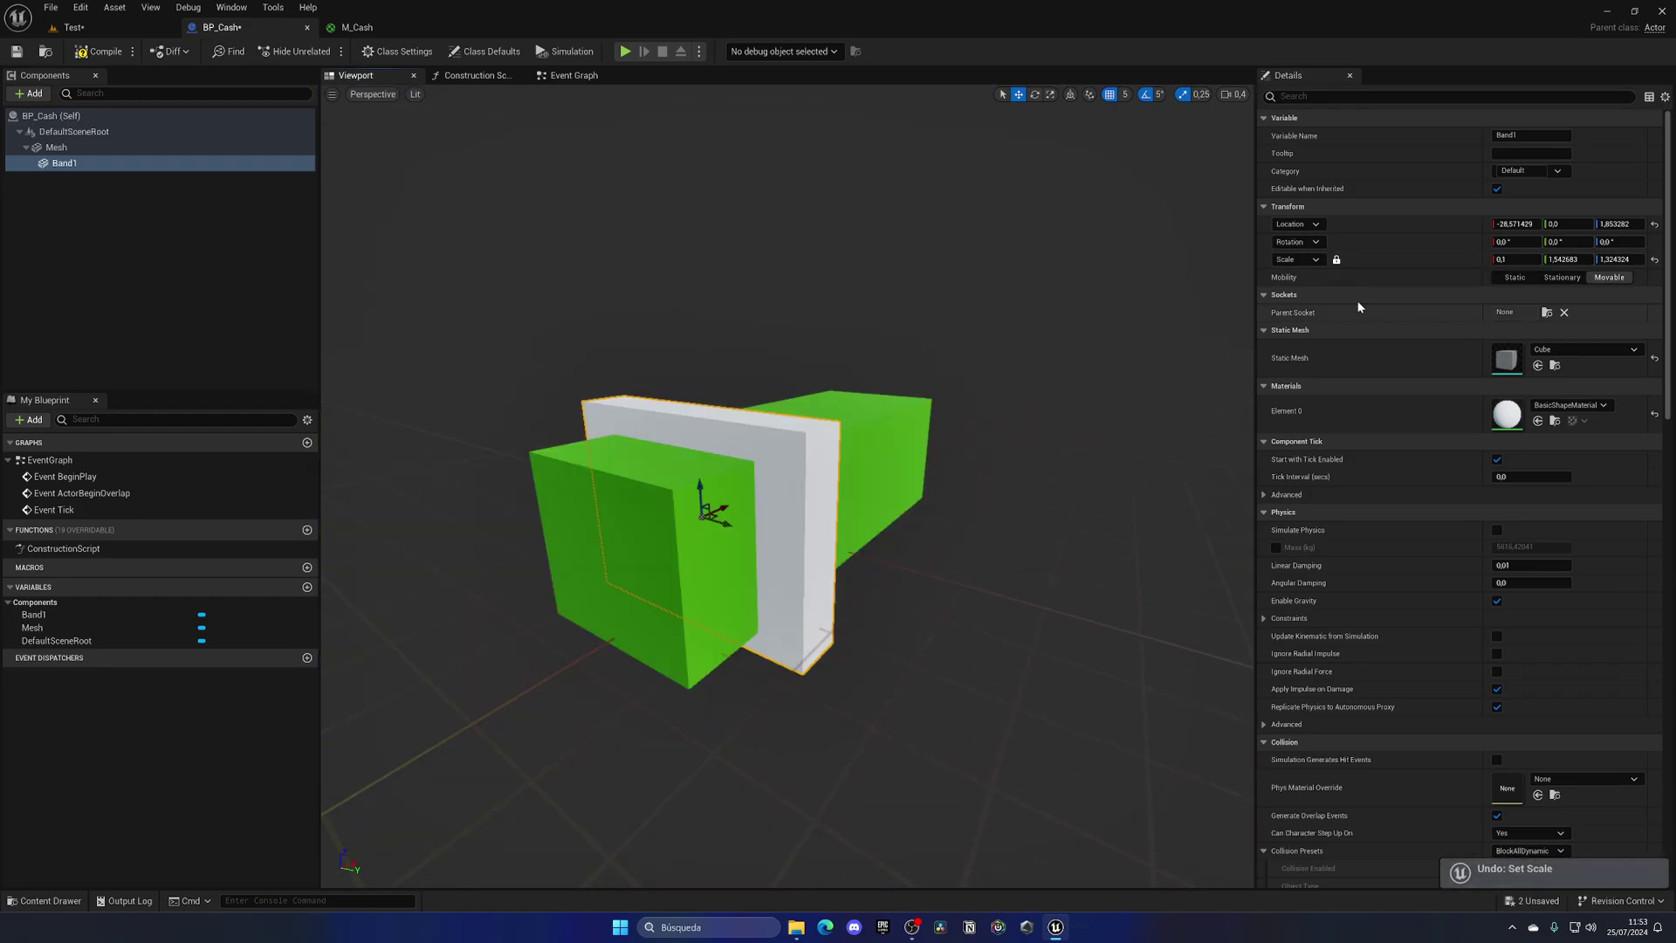
Step: Scale Band1 proportionally to 0.075 on X and, with grid snapping off, slide it to about X -34.3
drag(1516, 258, 1496, 258)
mouse_move(810, 445)
right_down()
mouse_move(769, 454)
mouse_move(851, 471)
mouse_move(810, 445)
right_up()
mouse_move(818, 434)
mouse_down()
mouse_move(761, 443)
mouse_move(809, 437)
mouse_up()
right_drag(809, 438, 725, 437)
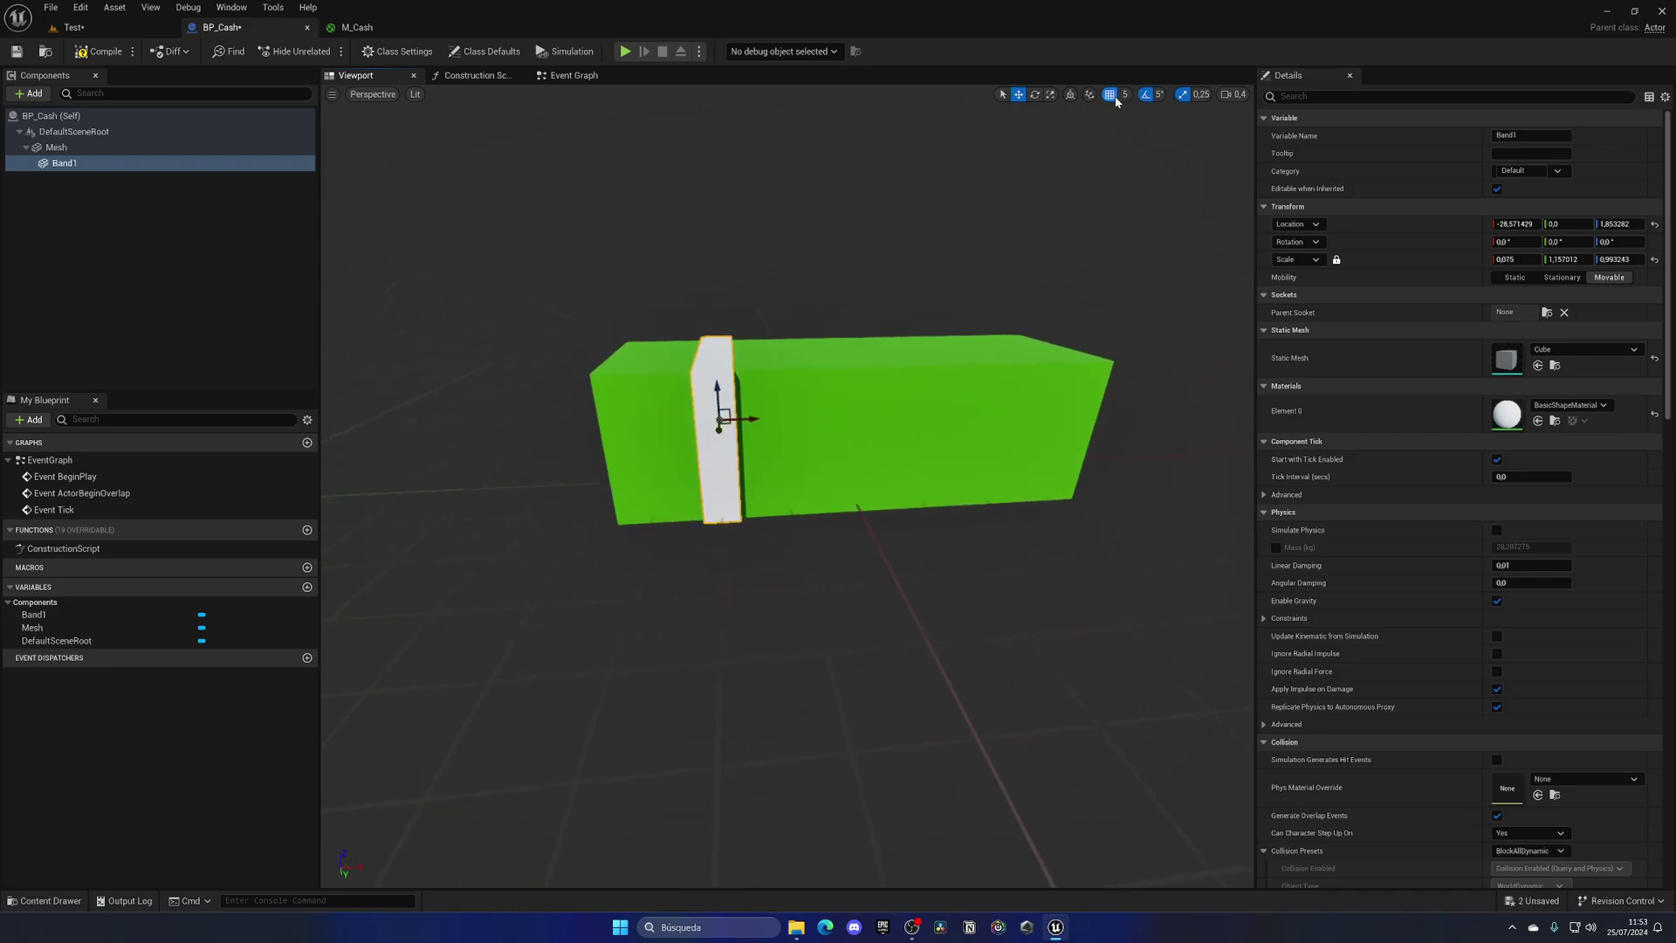
drag(753, 418, 712, 412)
Step: Duplicate Band1 as Band2 and move the copy to about X 34.5 near the box's opposite end
key(ctrl+d)
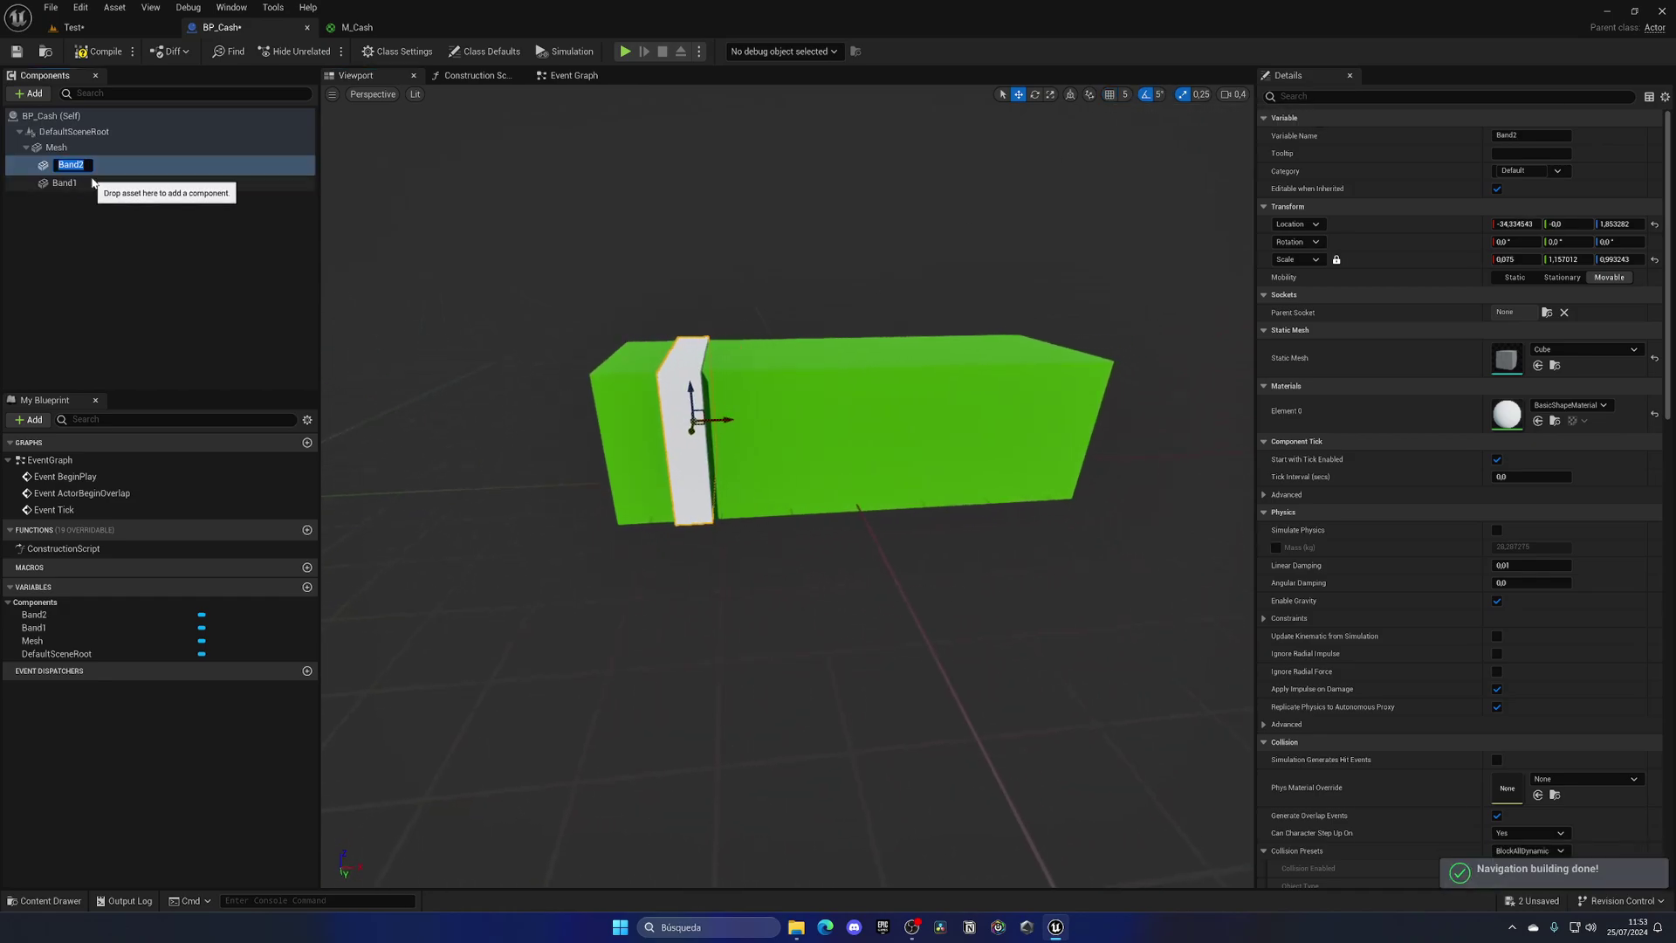
key(Return)
drag(729, 417, 1013, 409)
right_drag(1013, 410, 922, 435)
drag(922, 436, 917, 436)
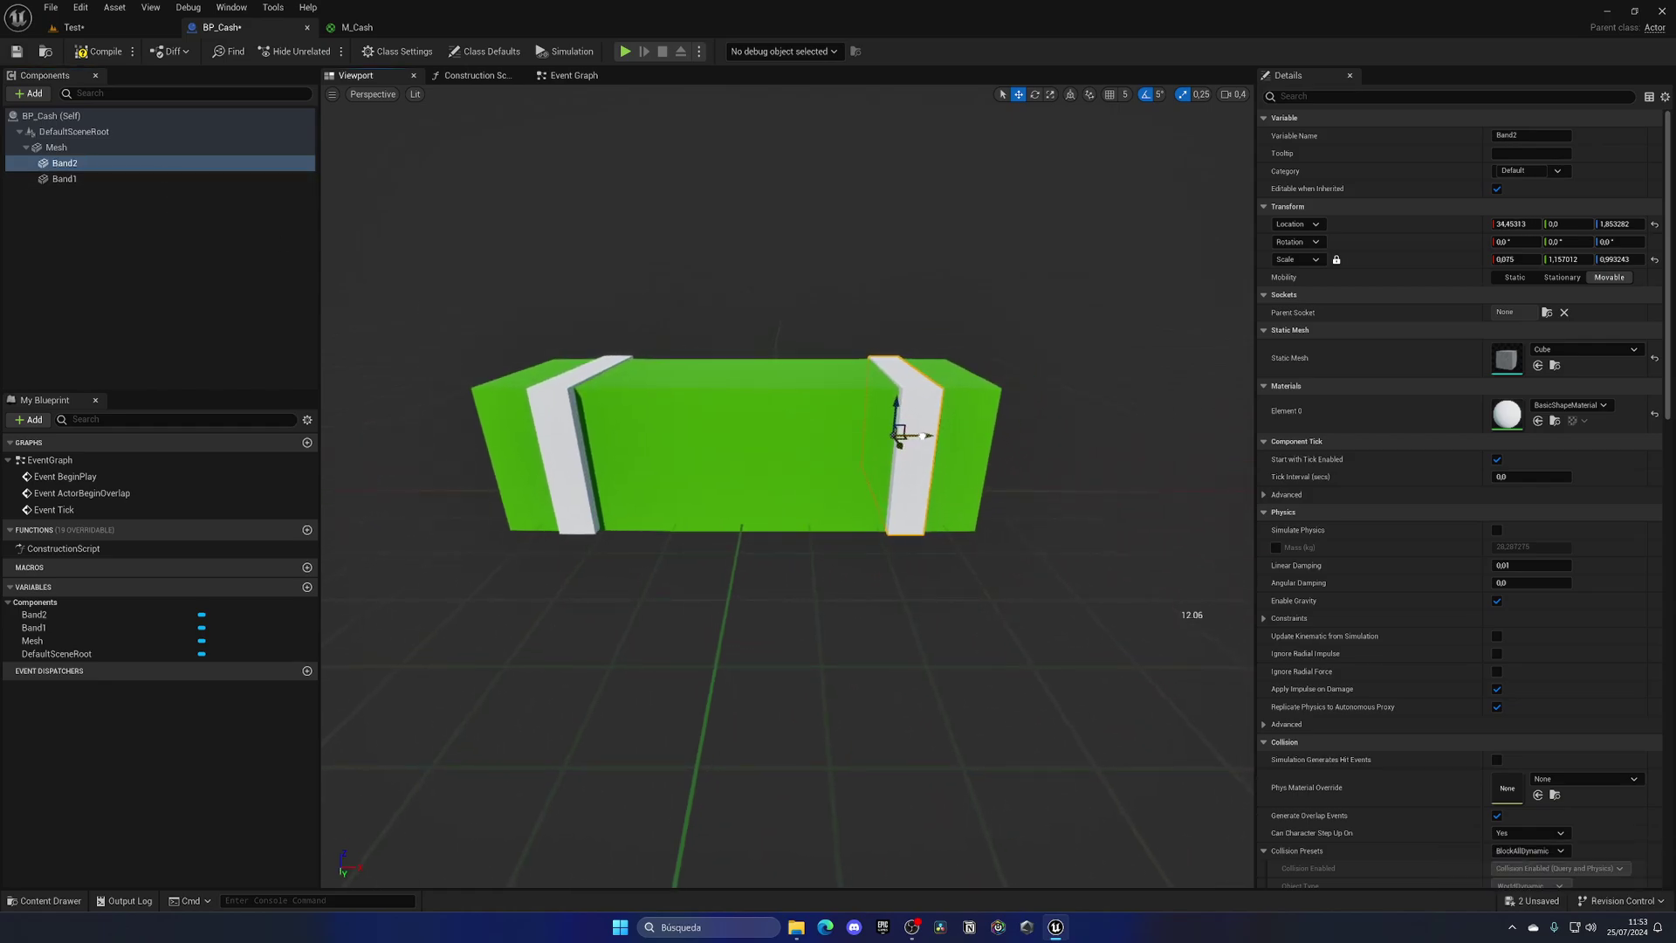
Step: Compile BP_Cash, save all assets, and switch to the Test level to check the banded box
right_drag(832, 548, 926, 594)
scroll(832, 549, down, 3)
click(103, 51)
key(ctrl+shift+s)
click(112, 31)
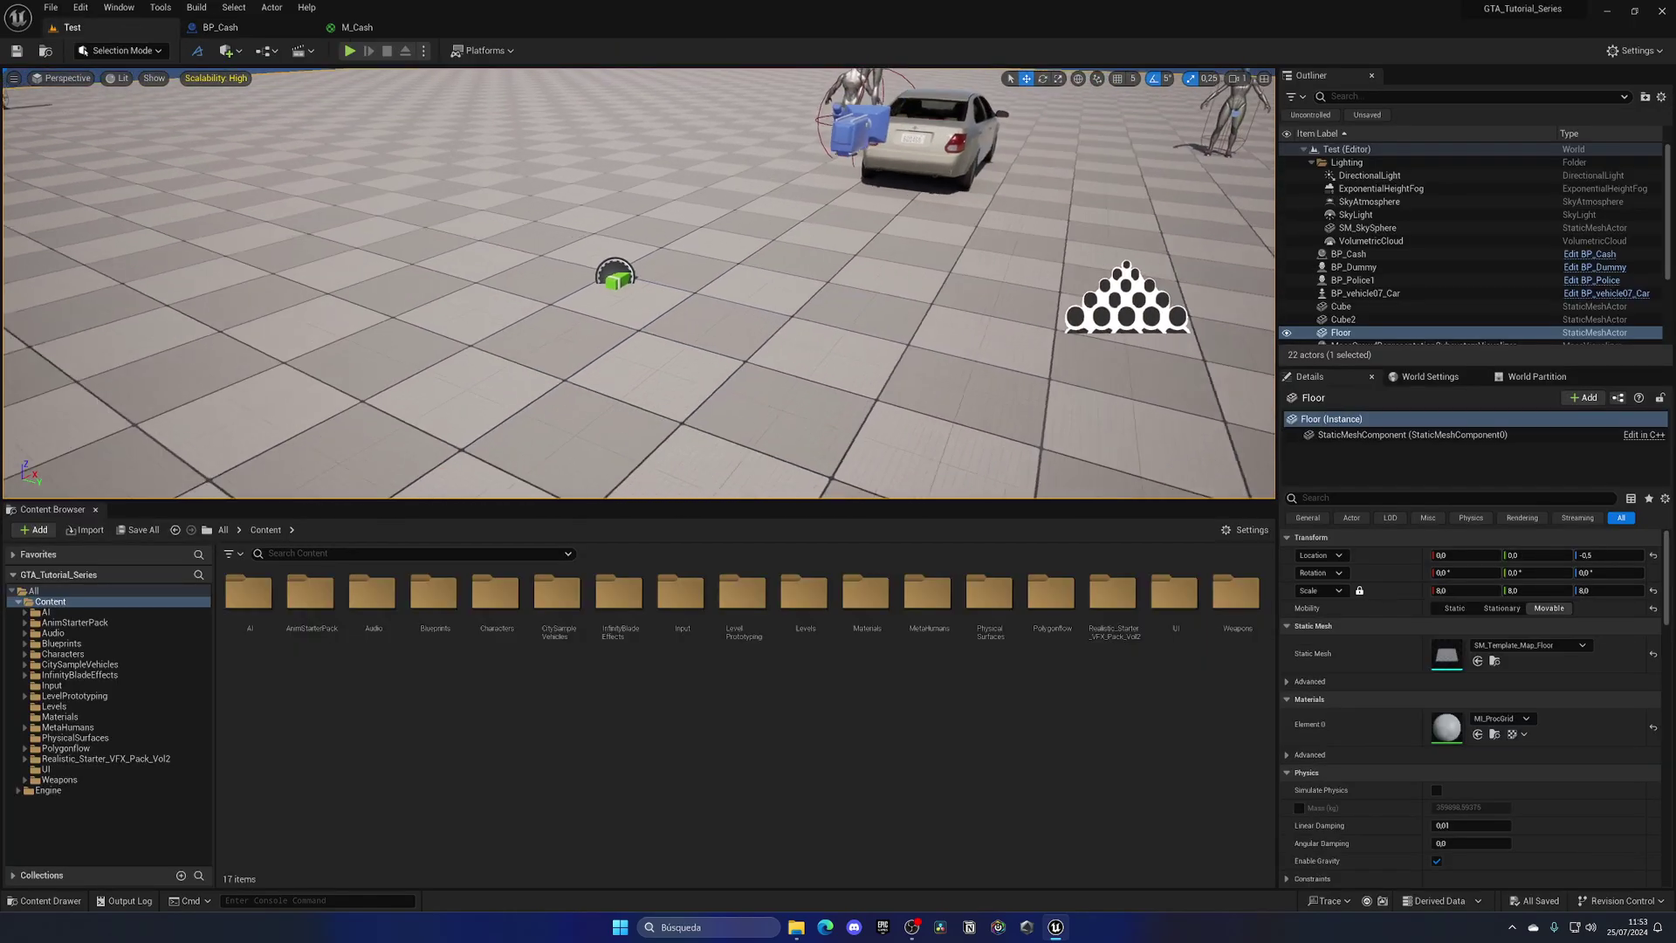
Step: Inspect the two bands in BP_Cash and on the placed instance, and run a brief play test of the Test level
click(234, 29)
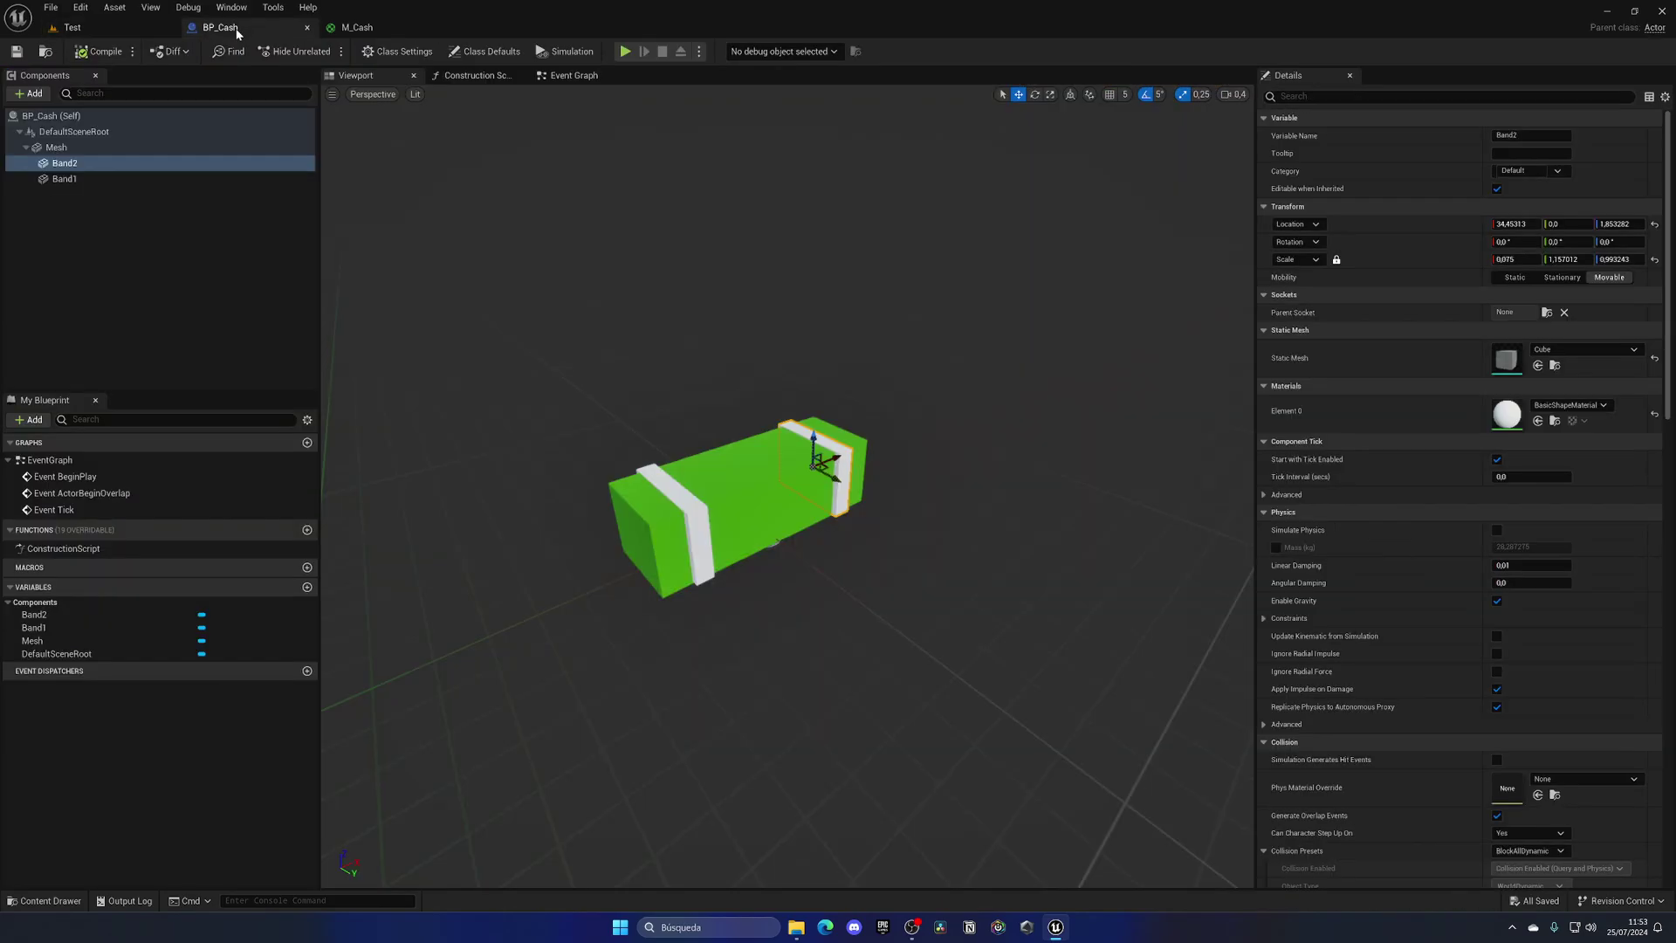
click(649, 472)
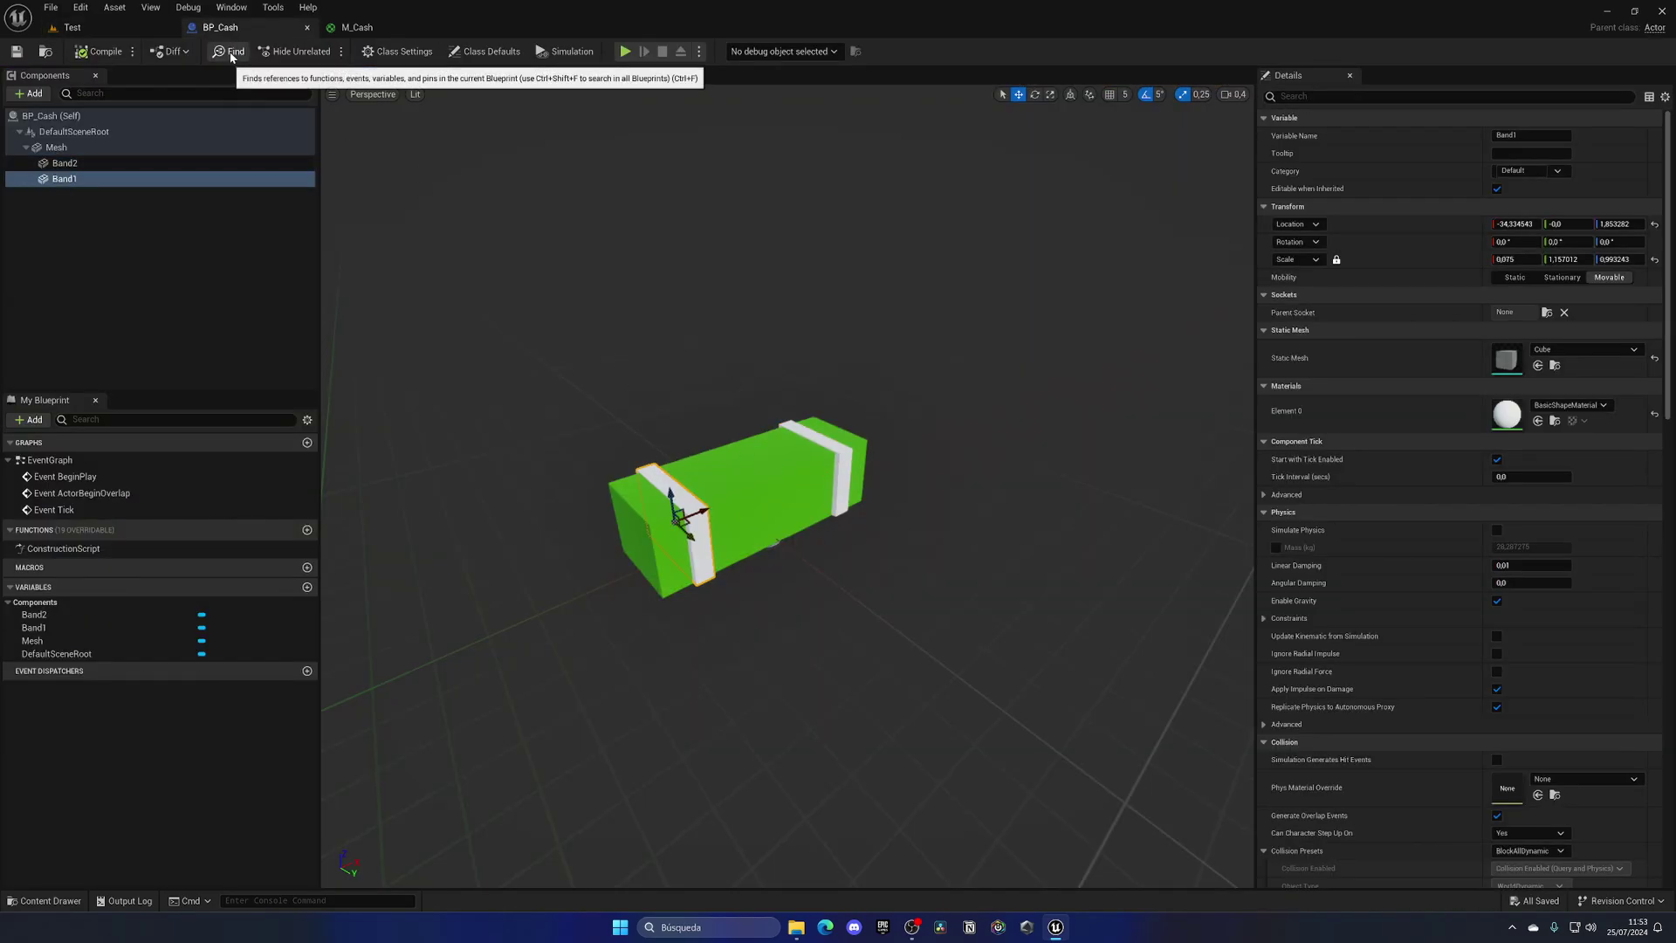
click(157, 30)
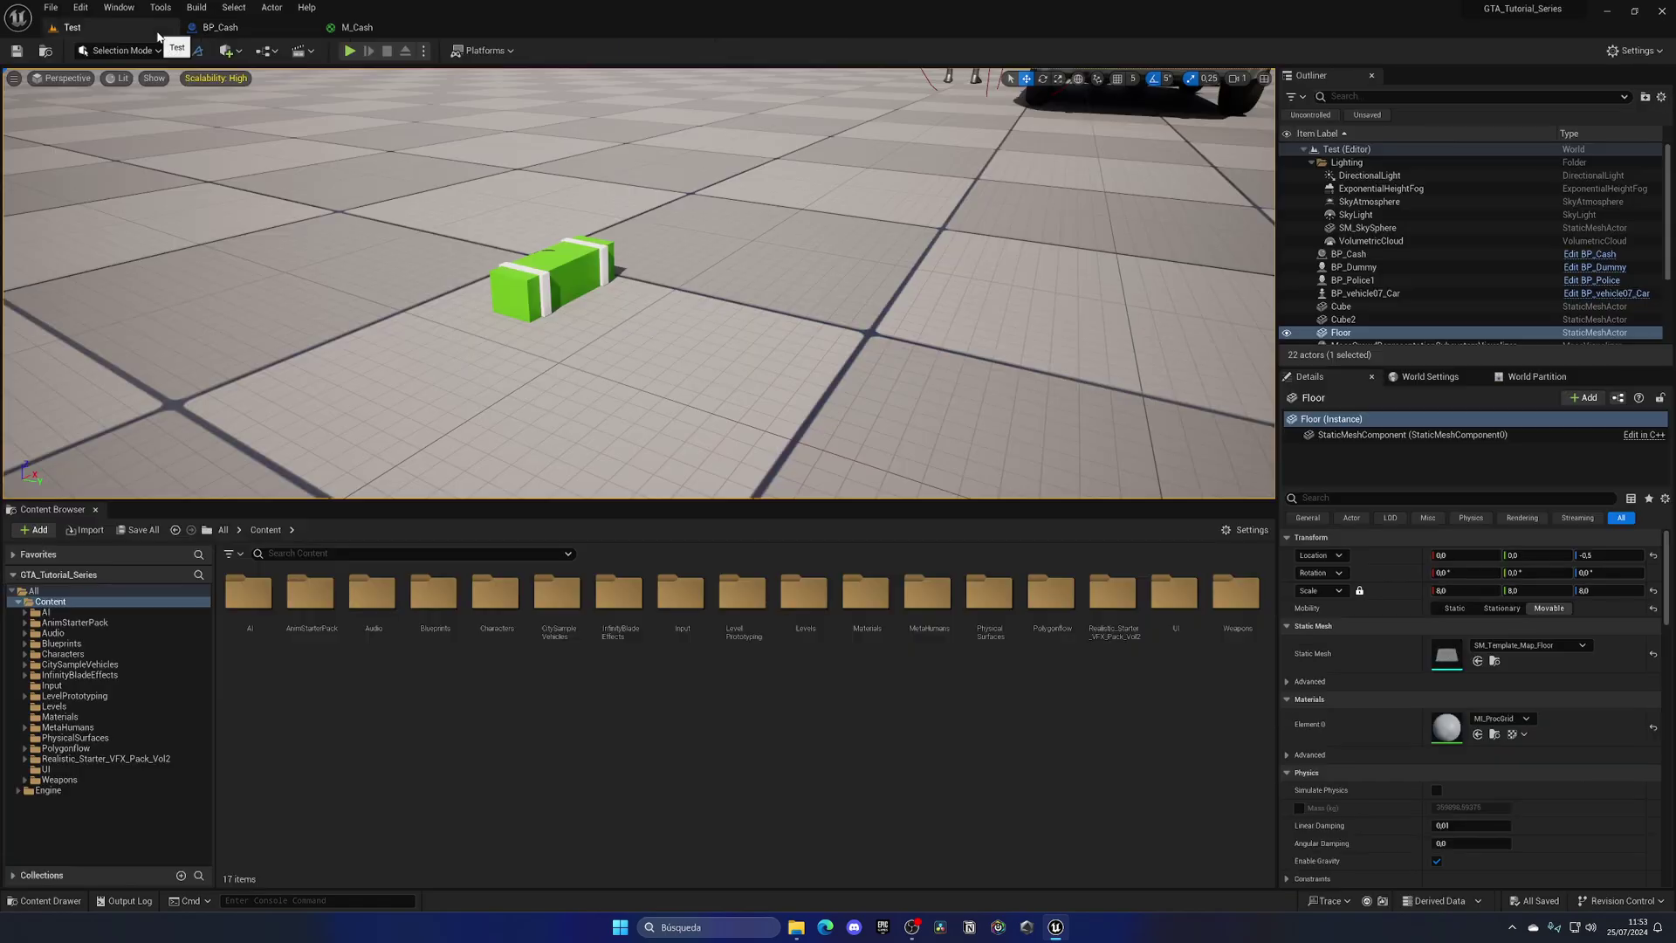
key(w)
right_drag(549, 294, 580, 385)
key(s)
key(w)
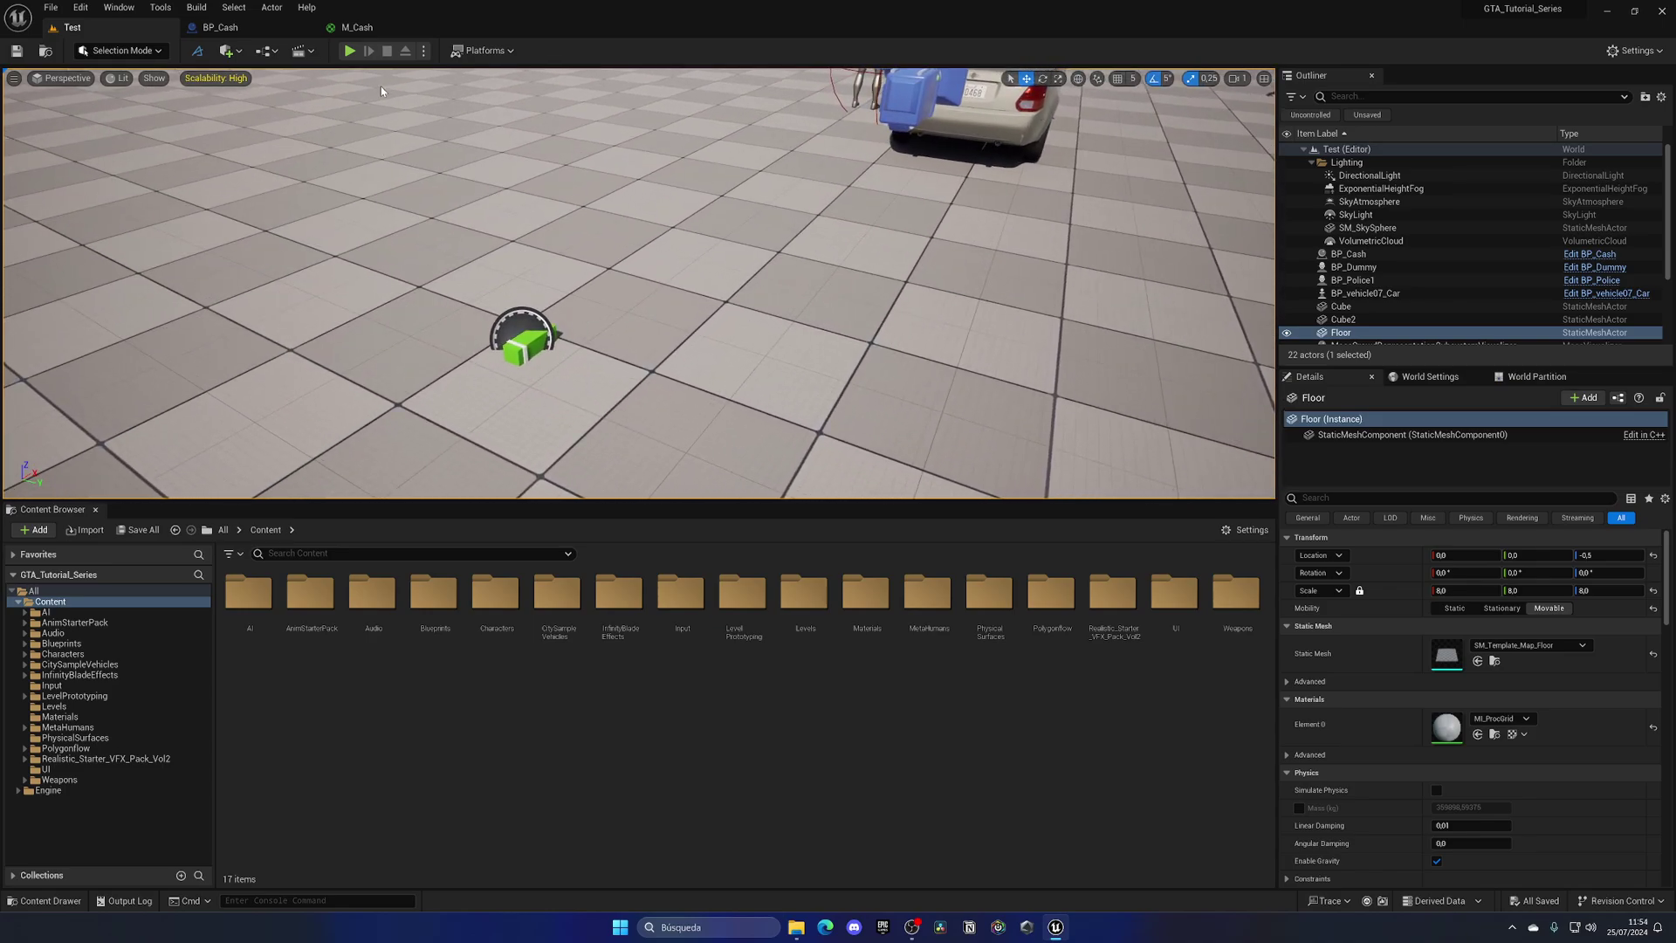
click(349, 51)
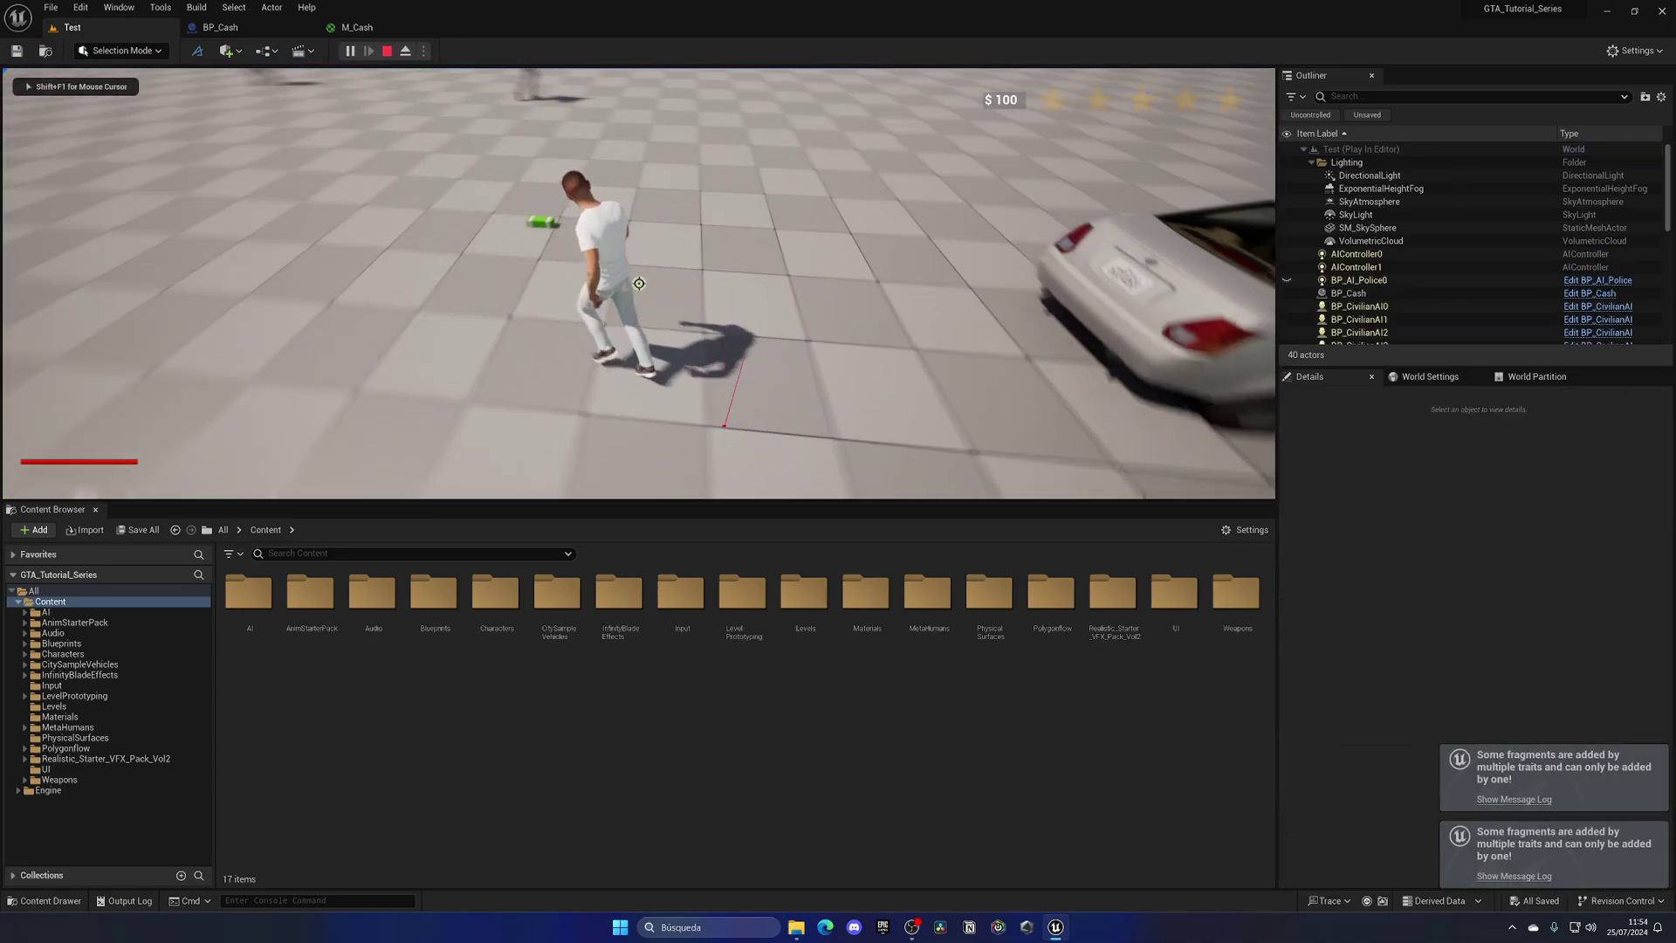
key(Escape)
Step: Add a Sphere Collision component named Trigger under BP_Cash's DefaultSceneRoot
click(270, 29)
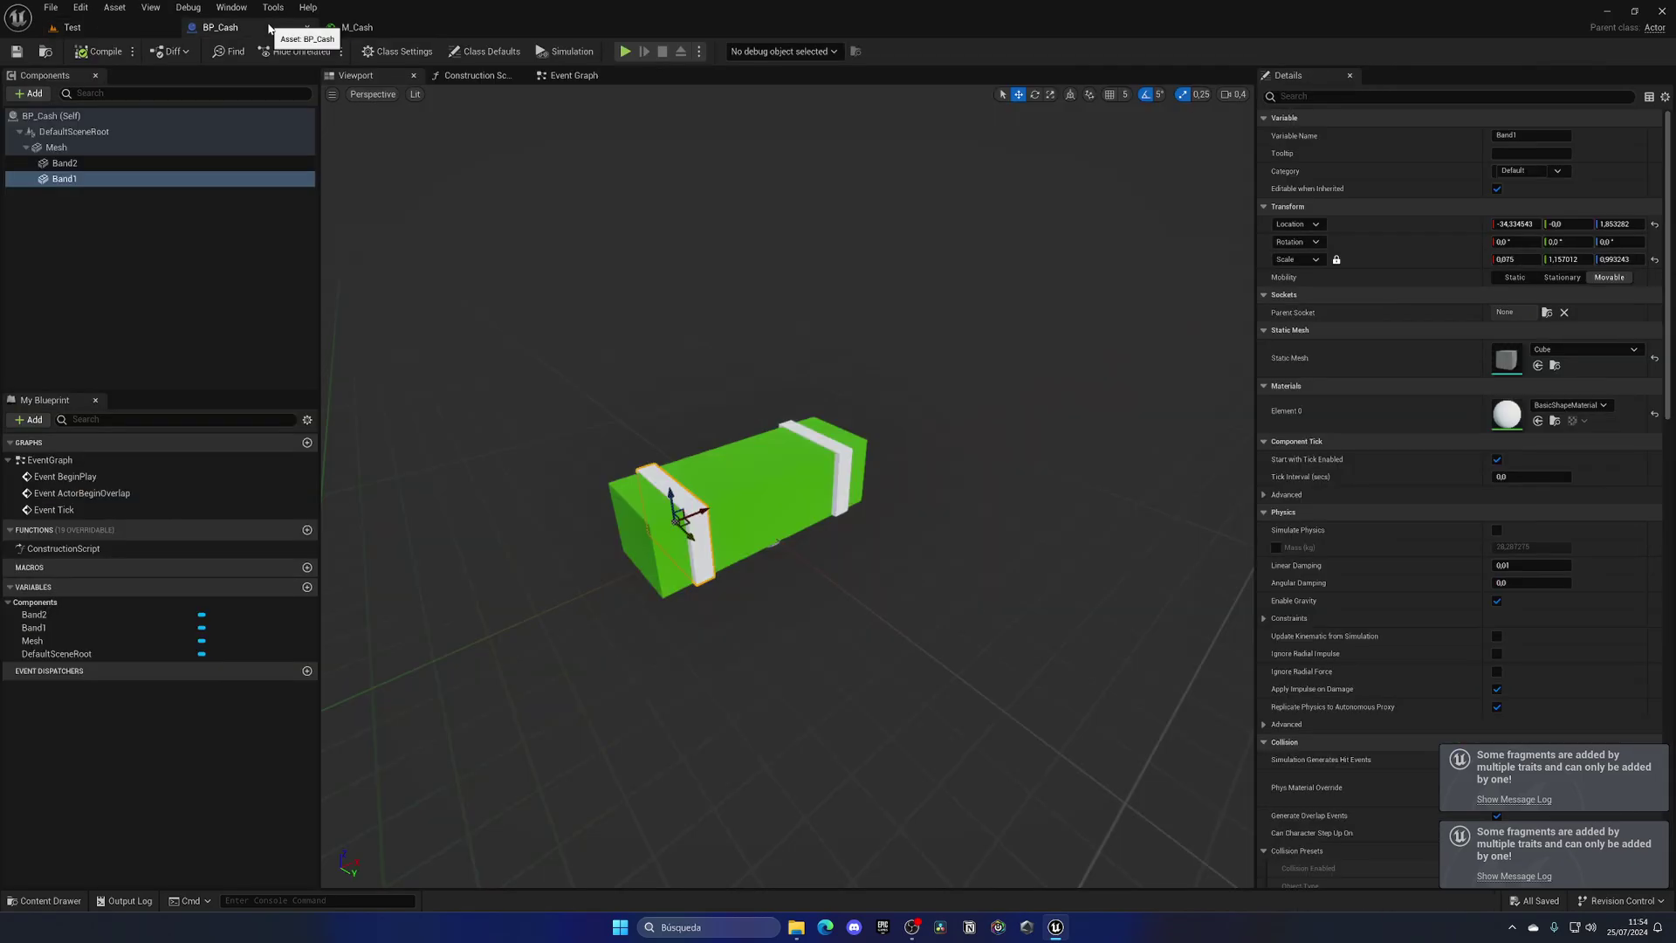
click(153, 229)
click(35, 96)
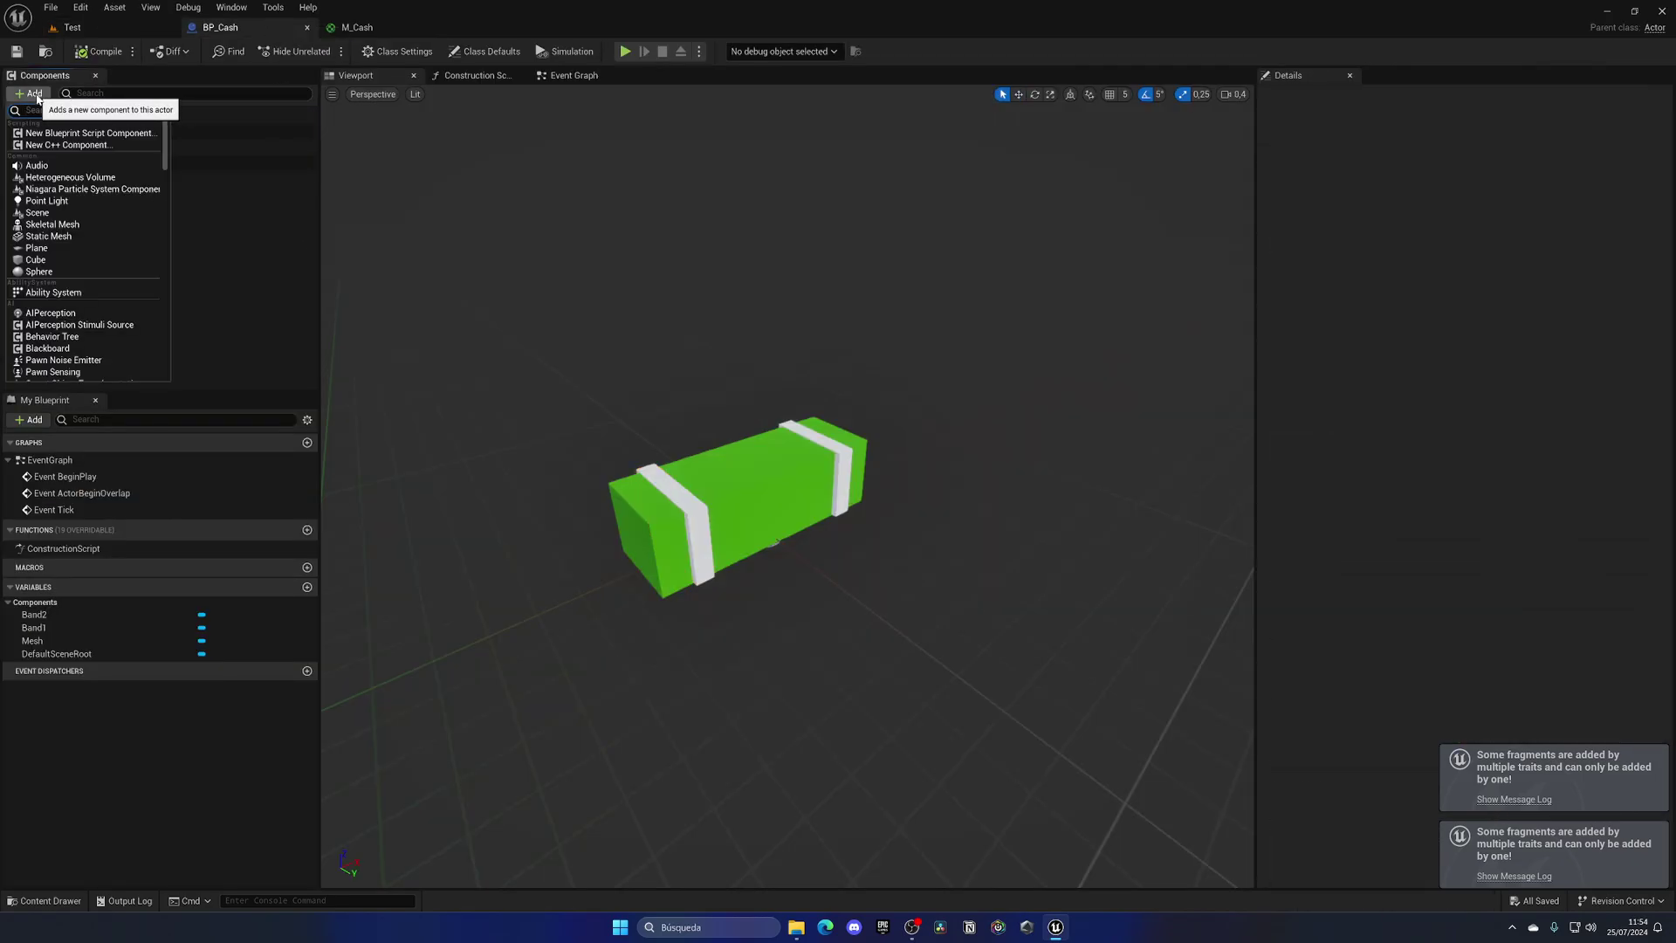
text(col)
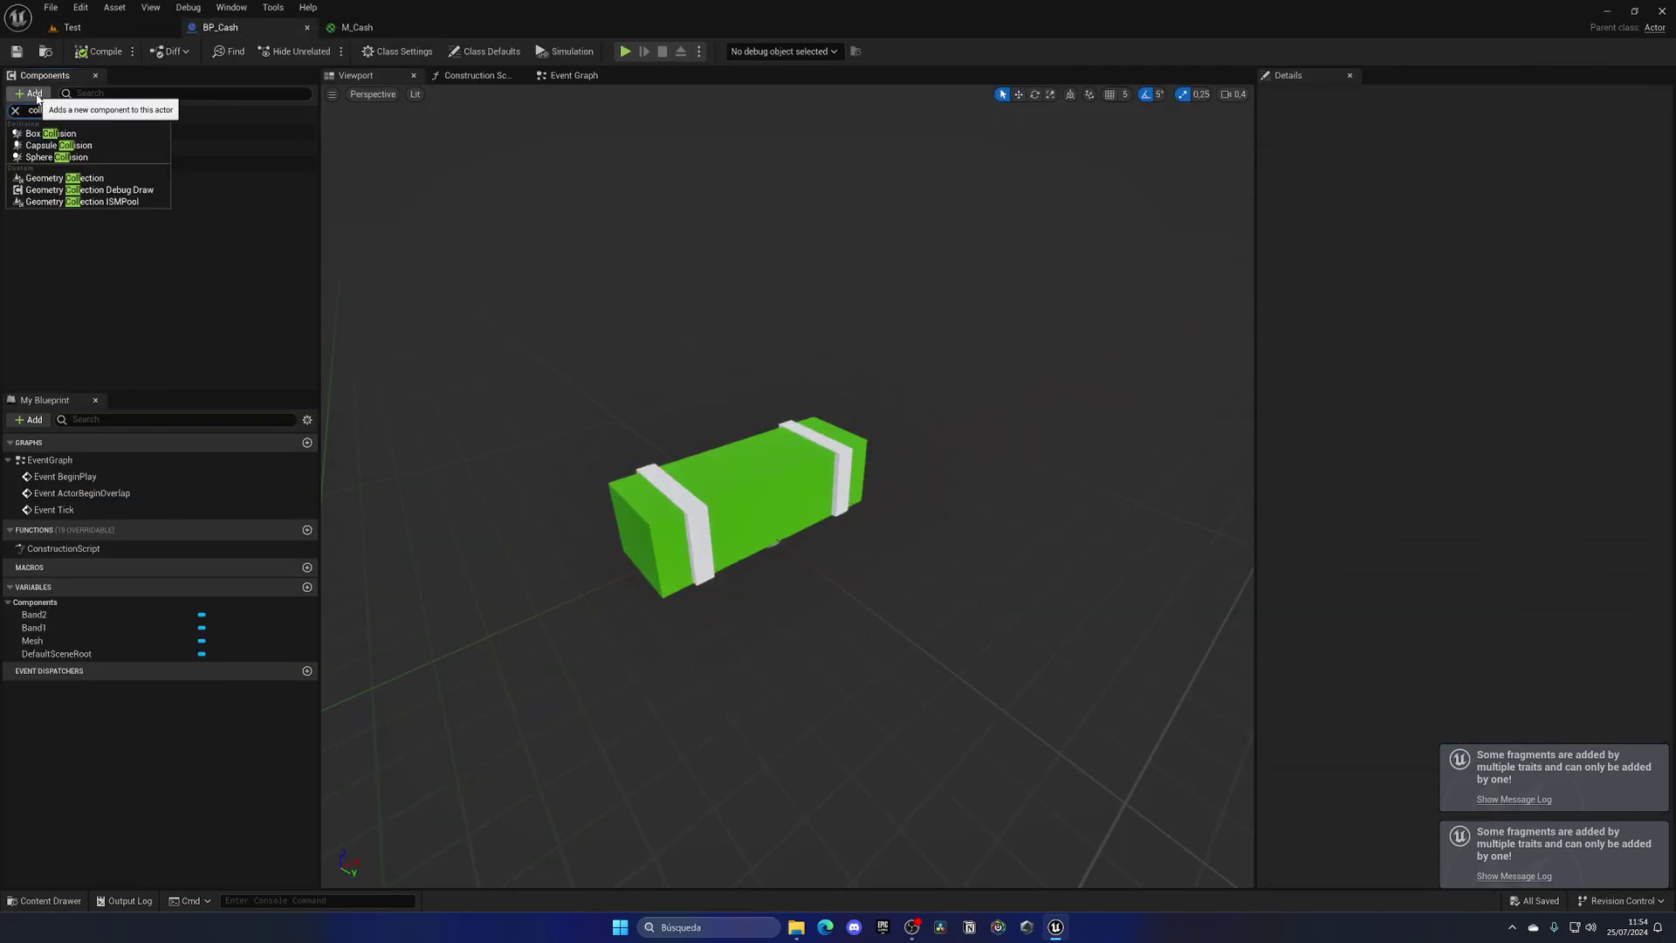
text(l)
click(49, 157)
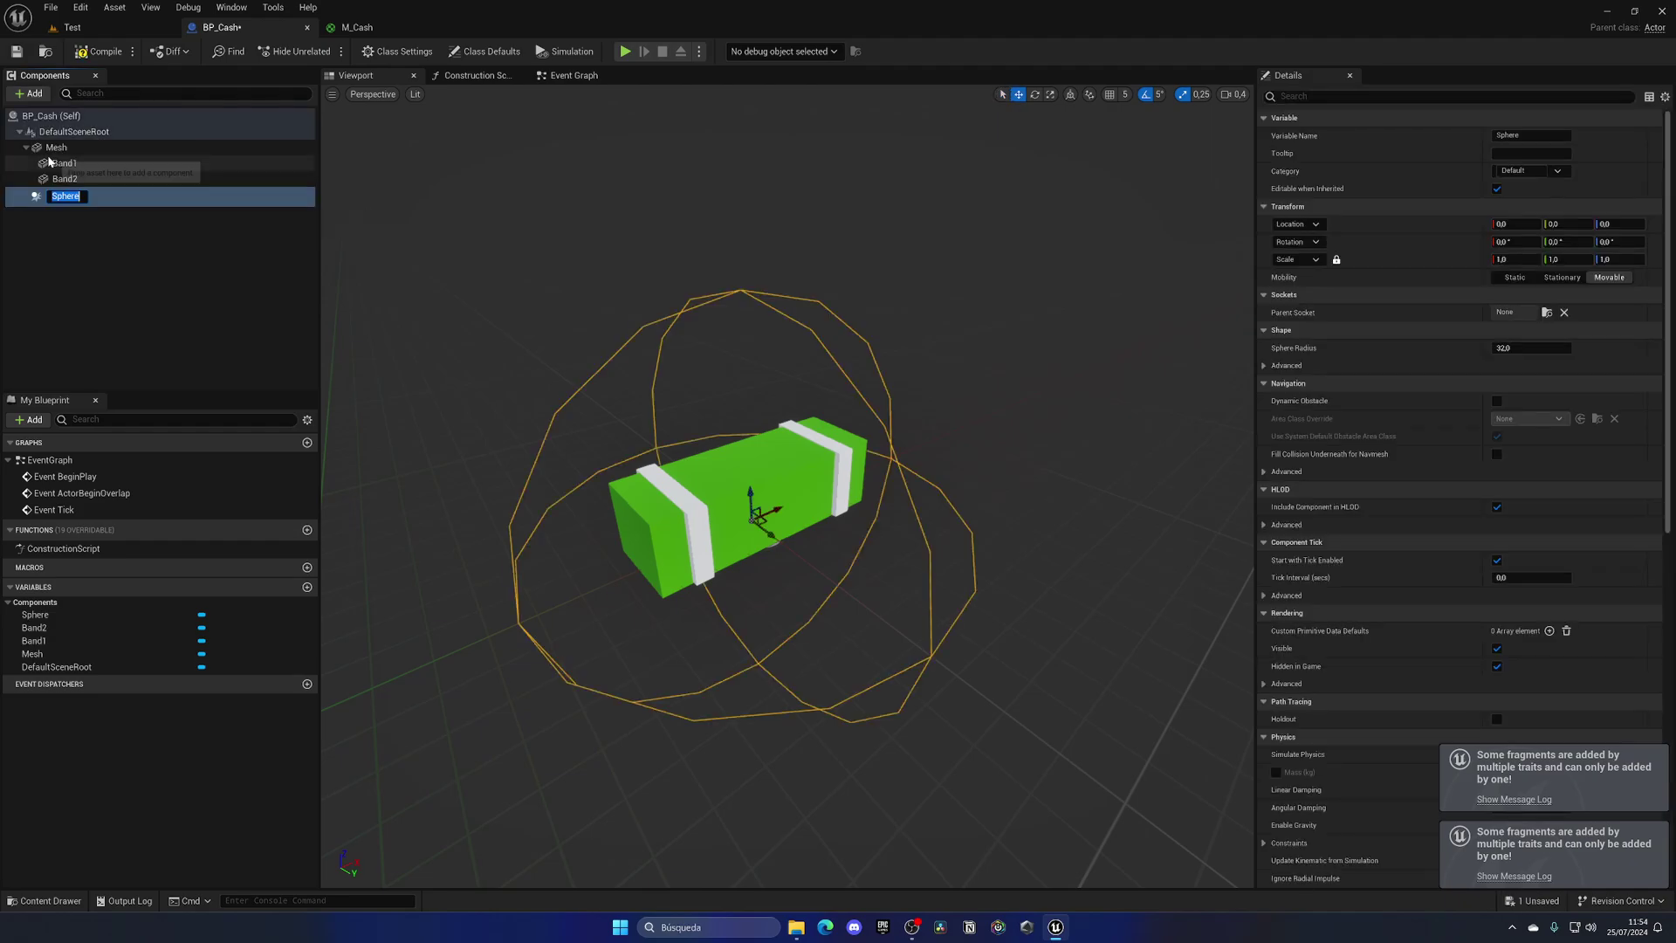
text(Trigger)
key(Return)
scroll(542, 342, down, 3)
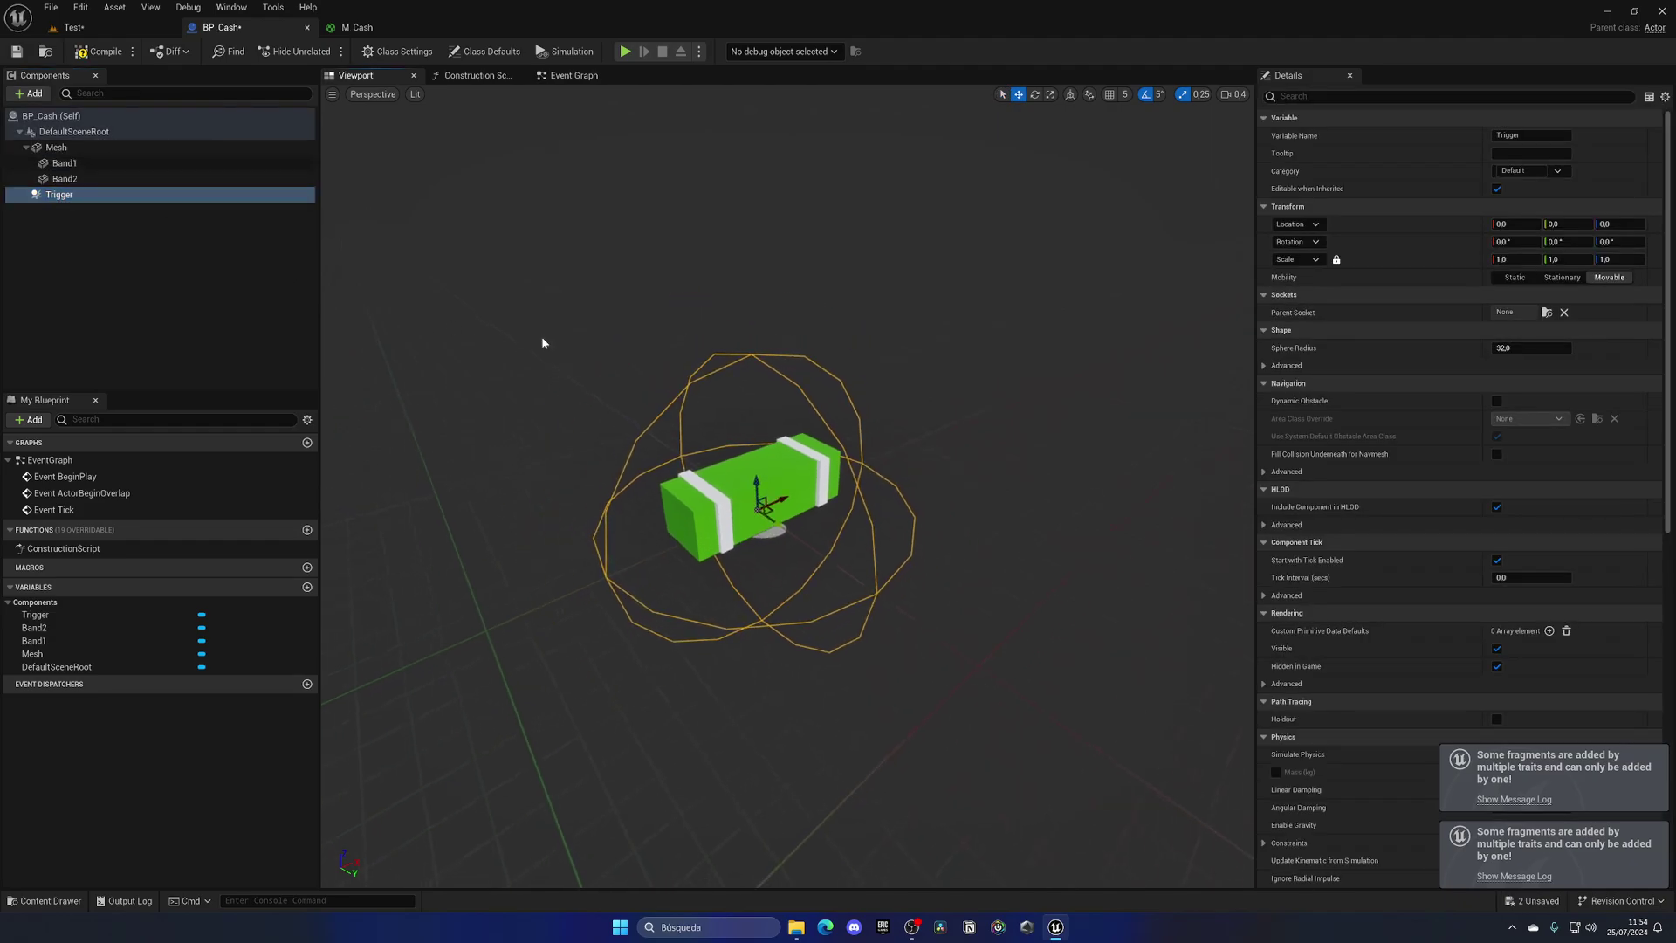
scroll(542, 342, down, 4)
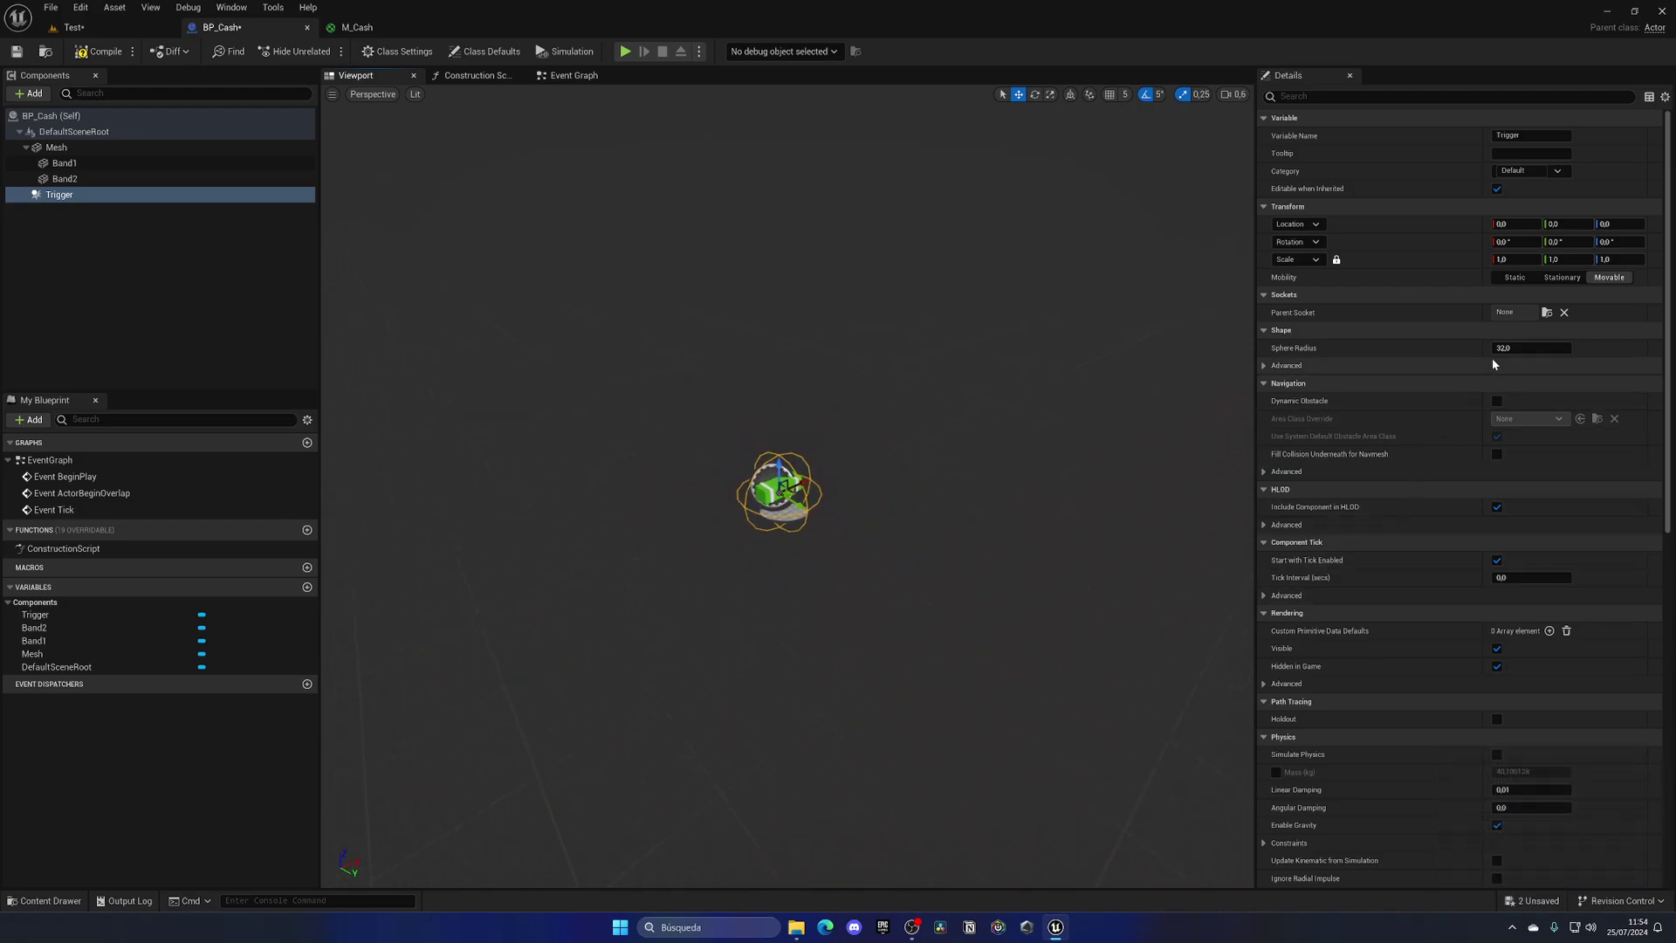
Step: Enlarge the Trigger's sphere radius to about 54, then compile and save BP_Cash
drag(1503, 347, 1543, 347)
click(101, 51)
key(ctrl+s)
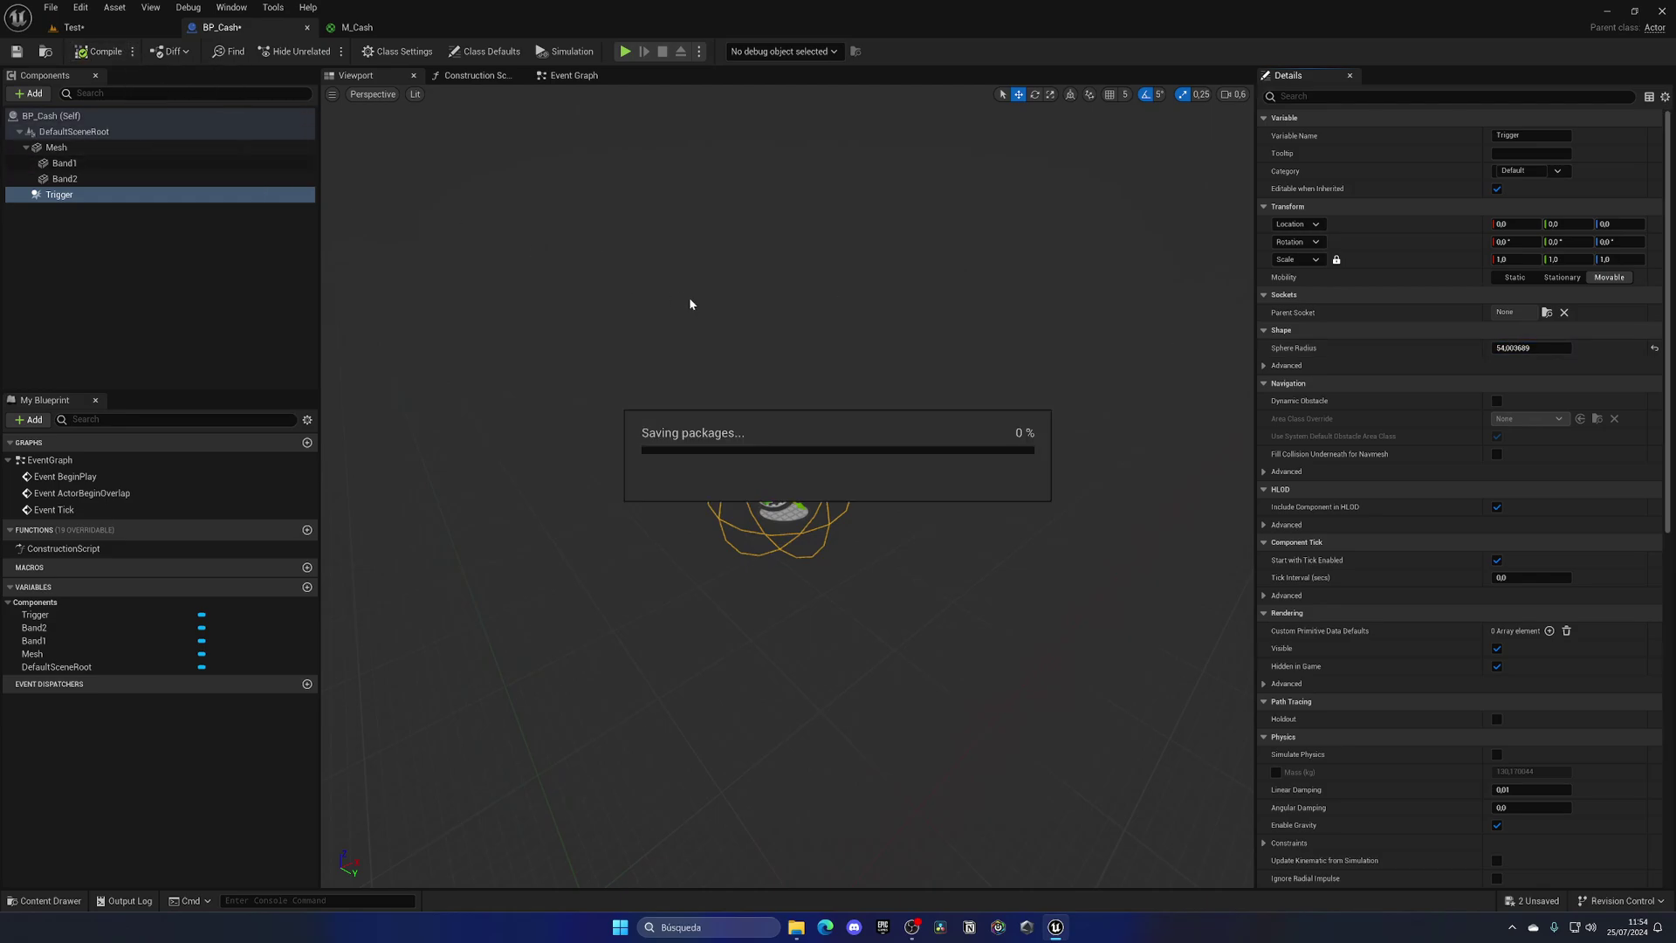
right_drag(690, 304, 787, 388)
scroll(1449, 554, down, 10)
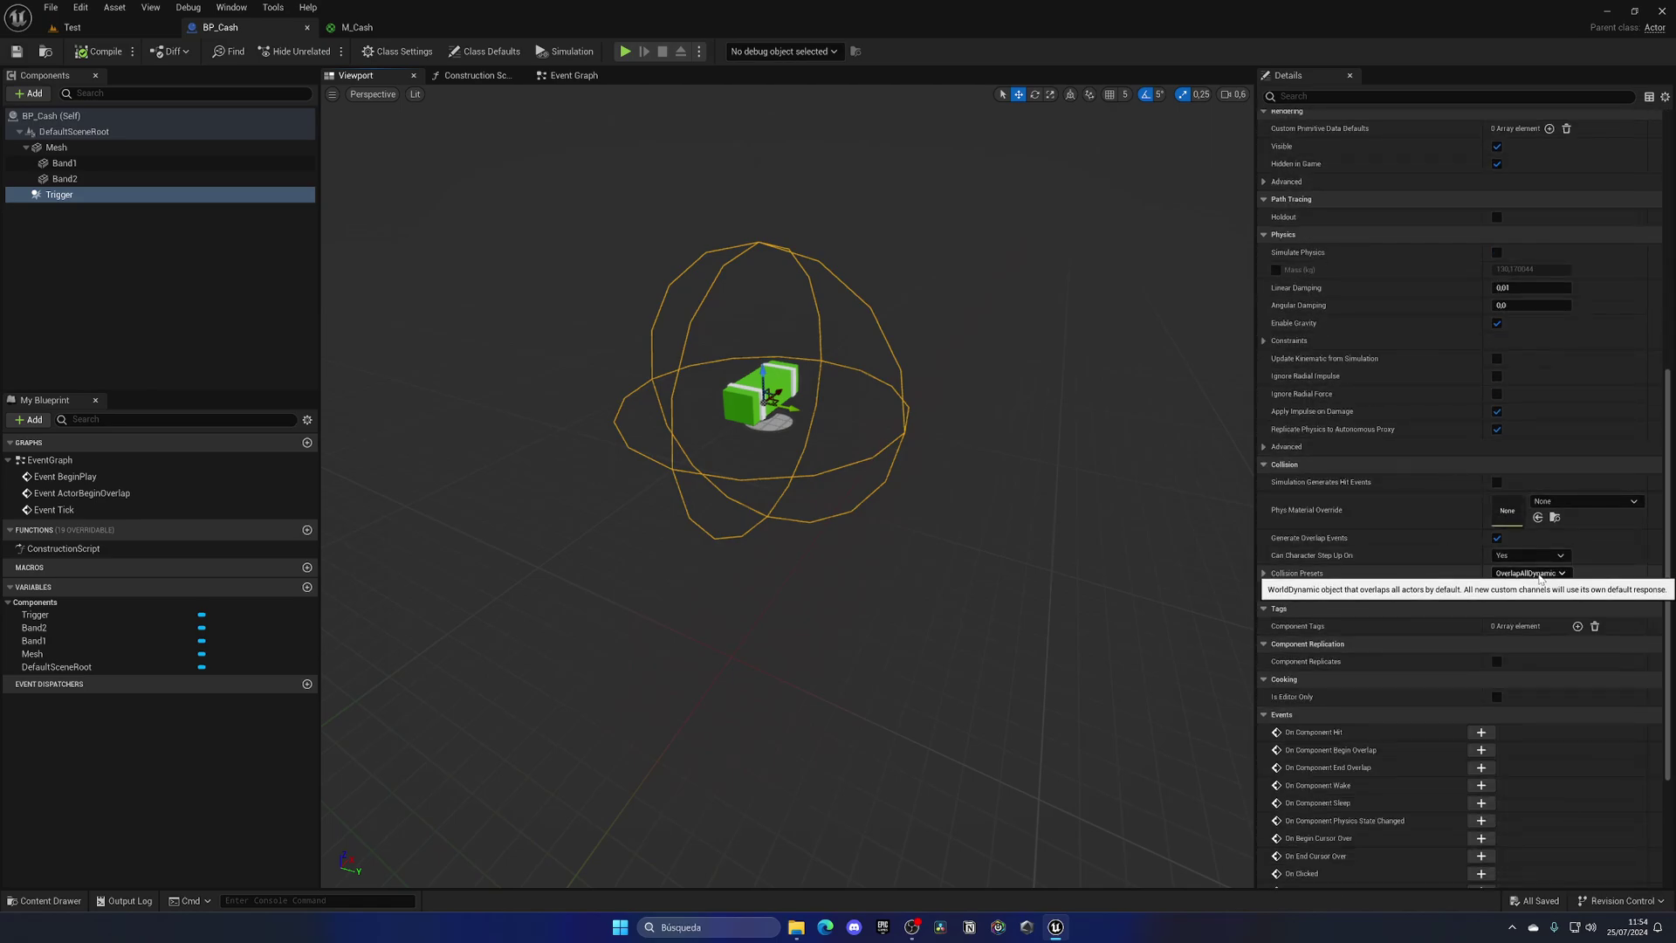
scroll(1484, 581, up, 10)
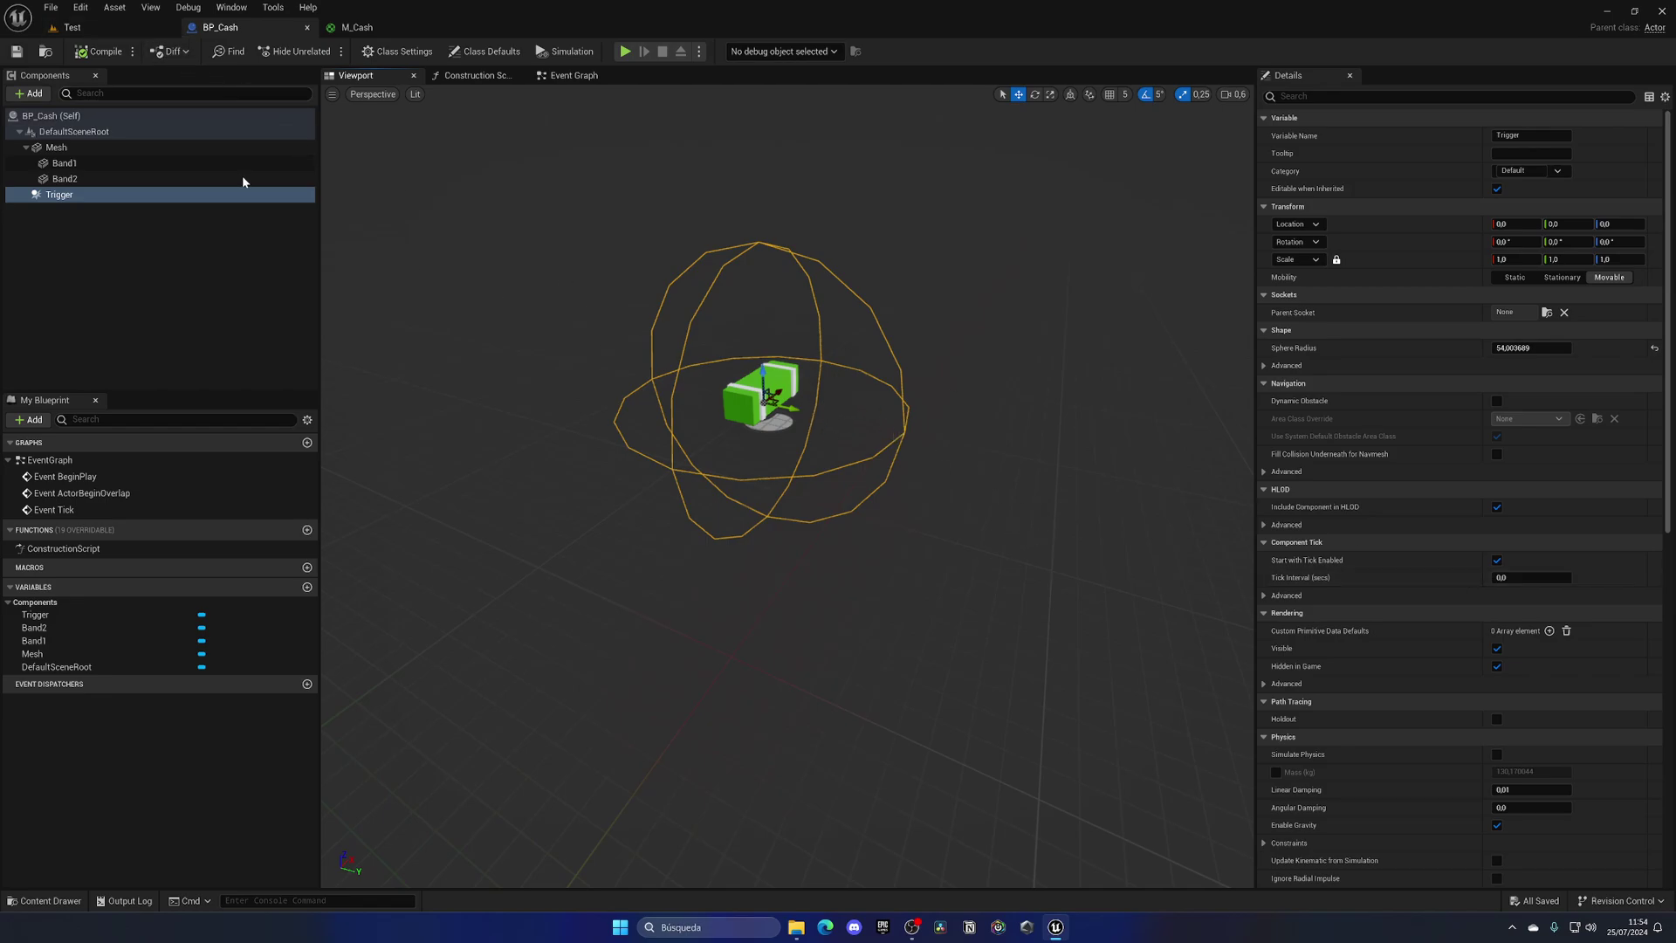
Step: Open BP_Player from the Content/Blueprints folder and look through the existing logic in its Event Graph
click(72, 27)
click(436, 603)
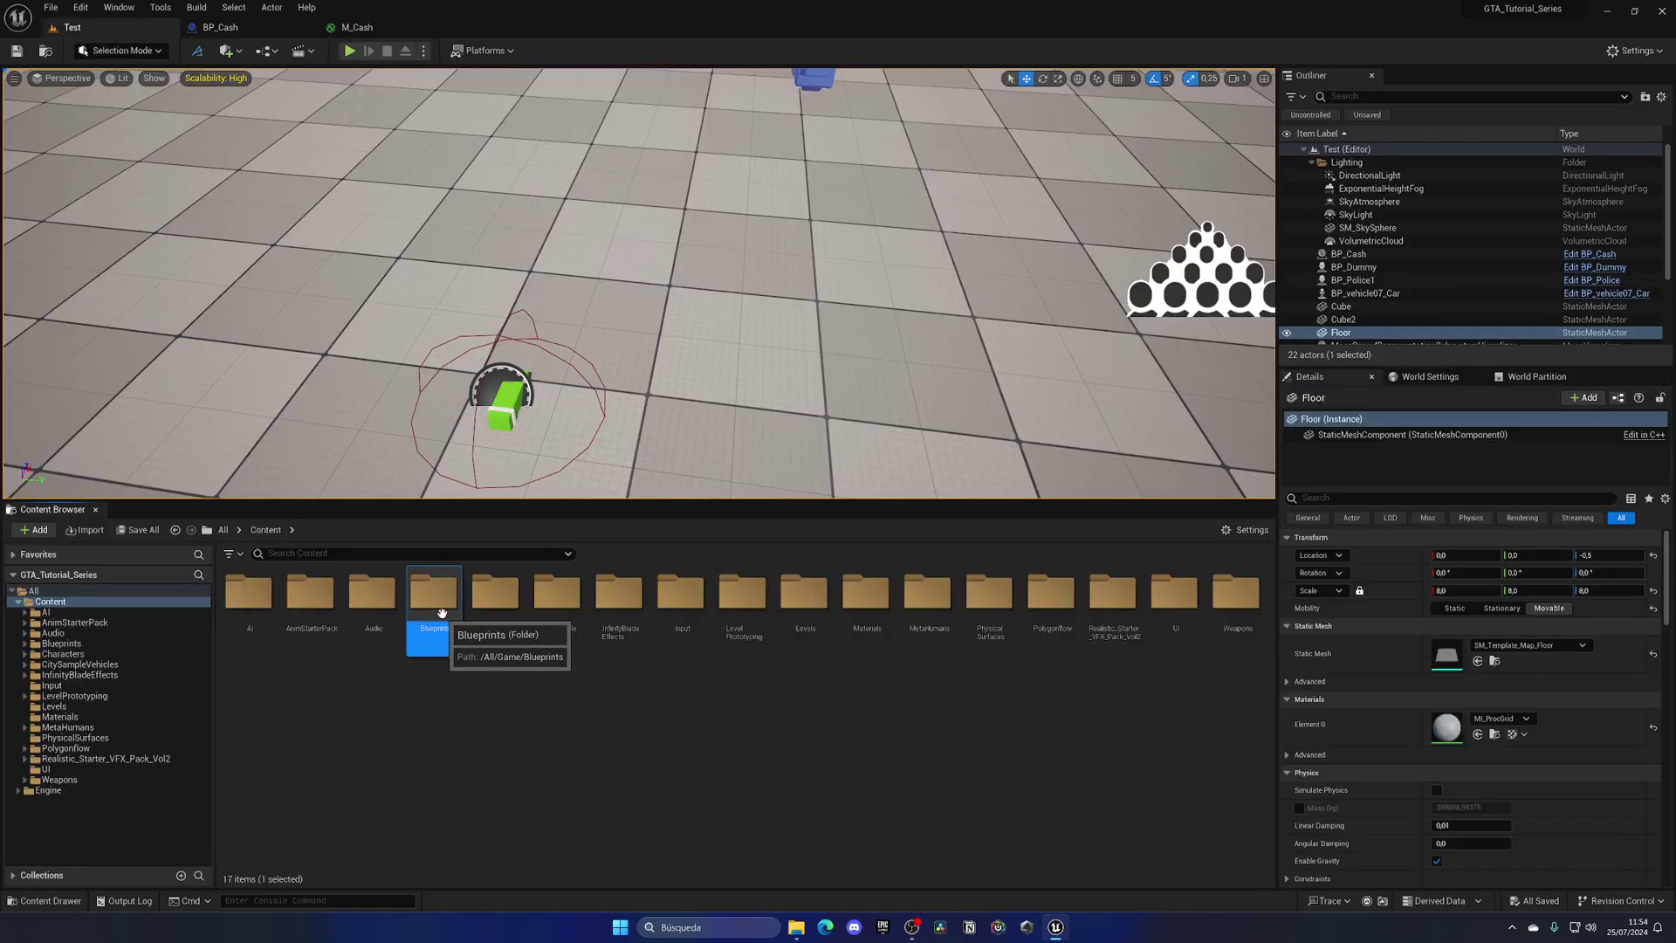
double_click(442, 612)
double_click(479, 611)
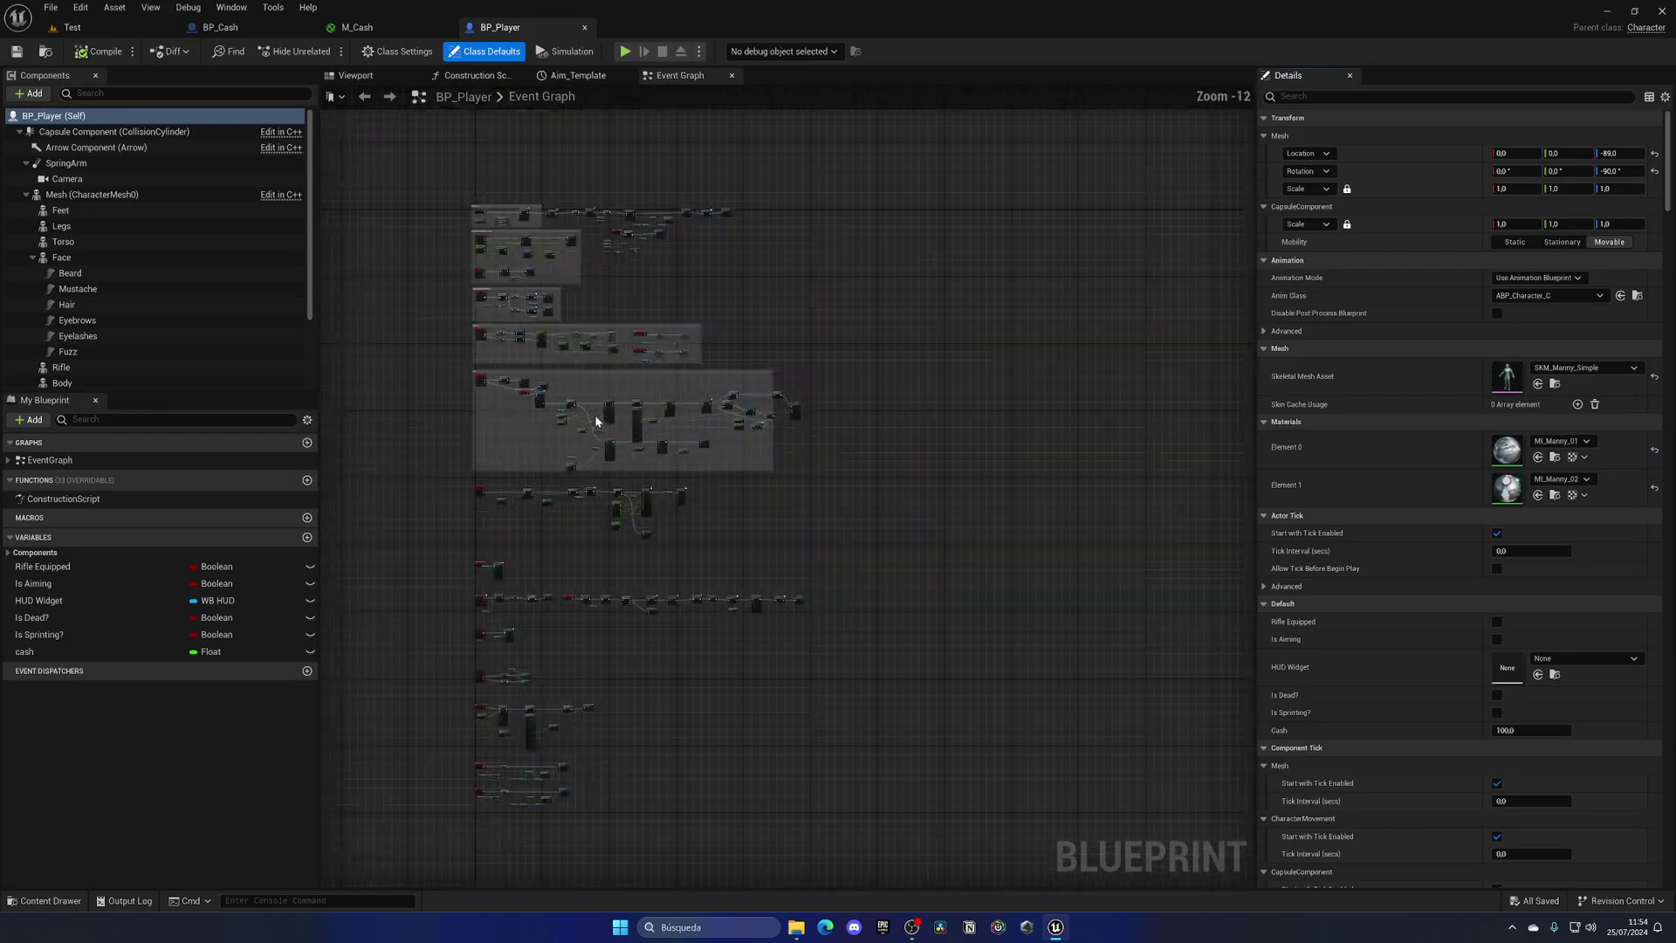
scroll(596, 422, up, 6)
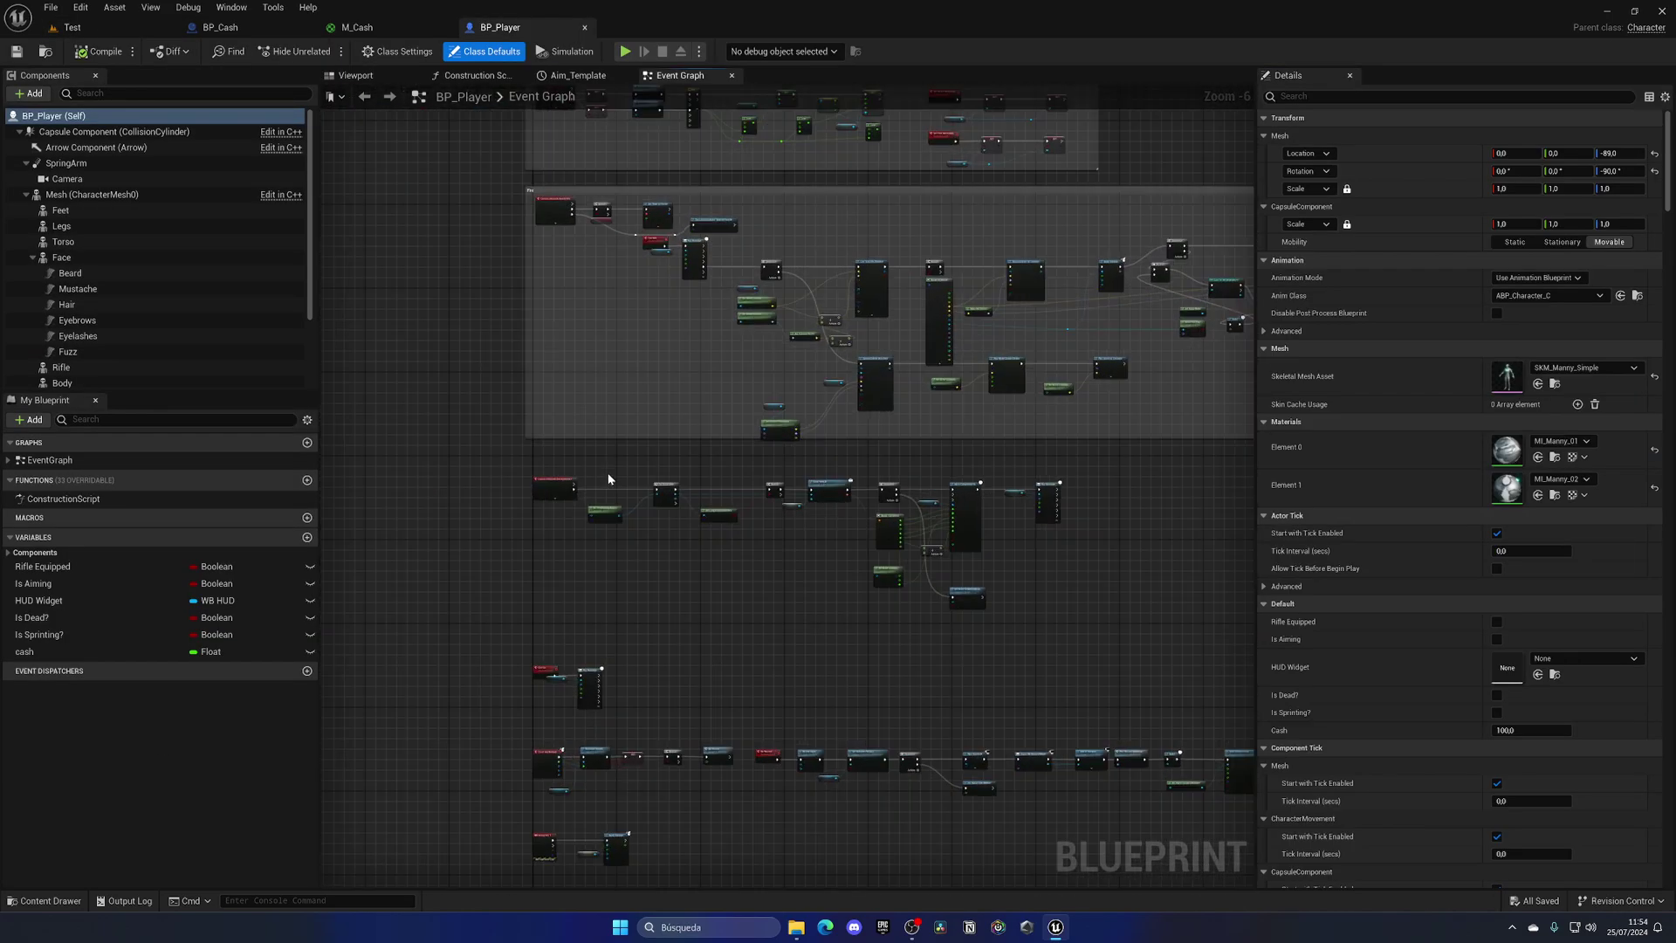
right_drag(624, 351, 532, 586)
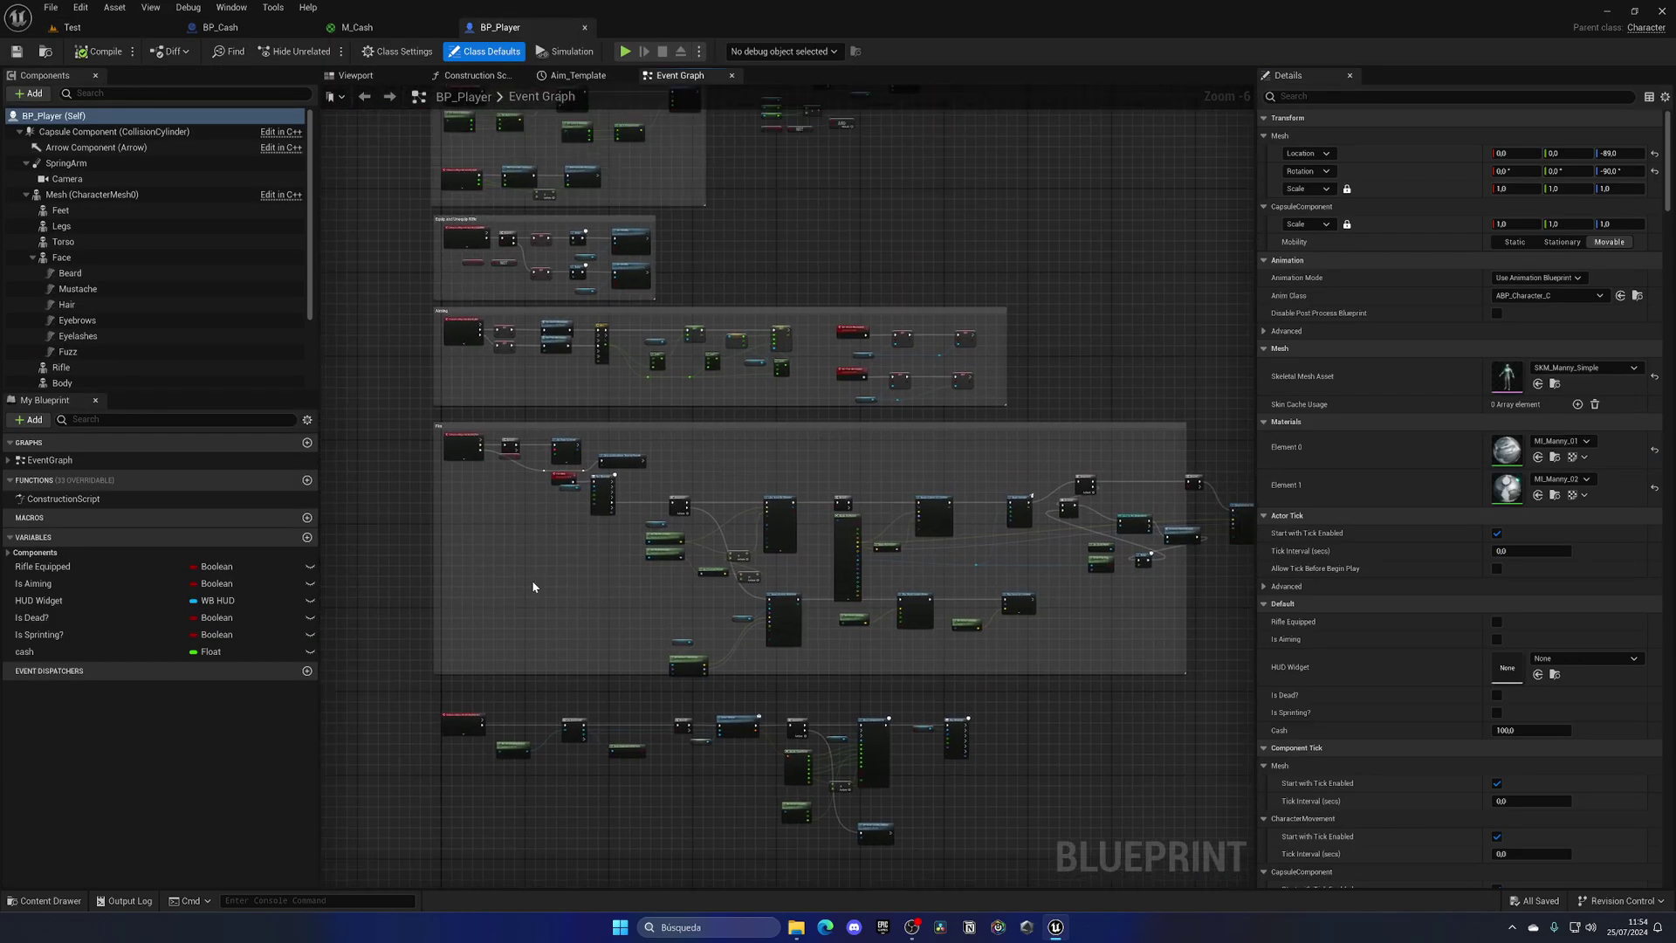
Step: Return to the Test level and start creating a new asset in the Content/Blueprints folder
click(73, 27)
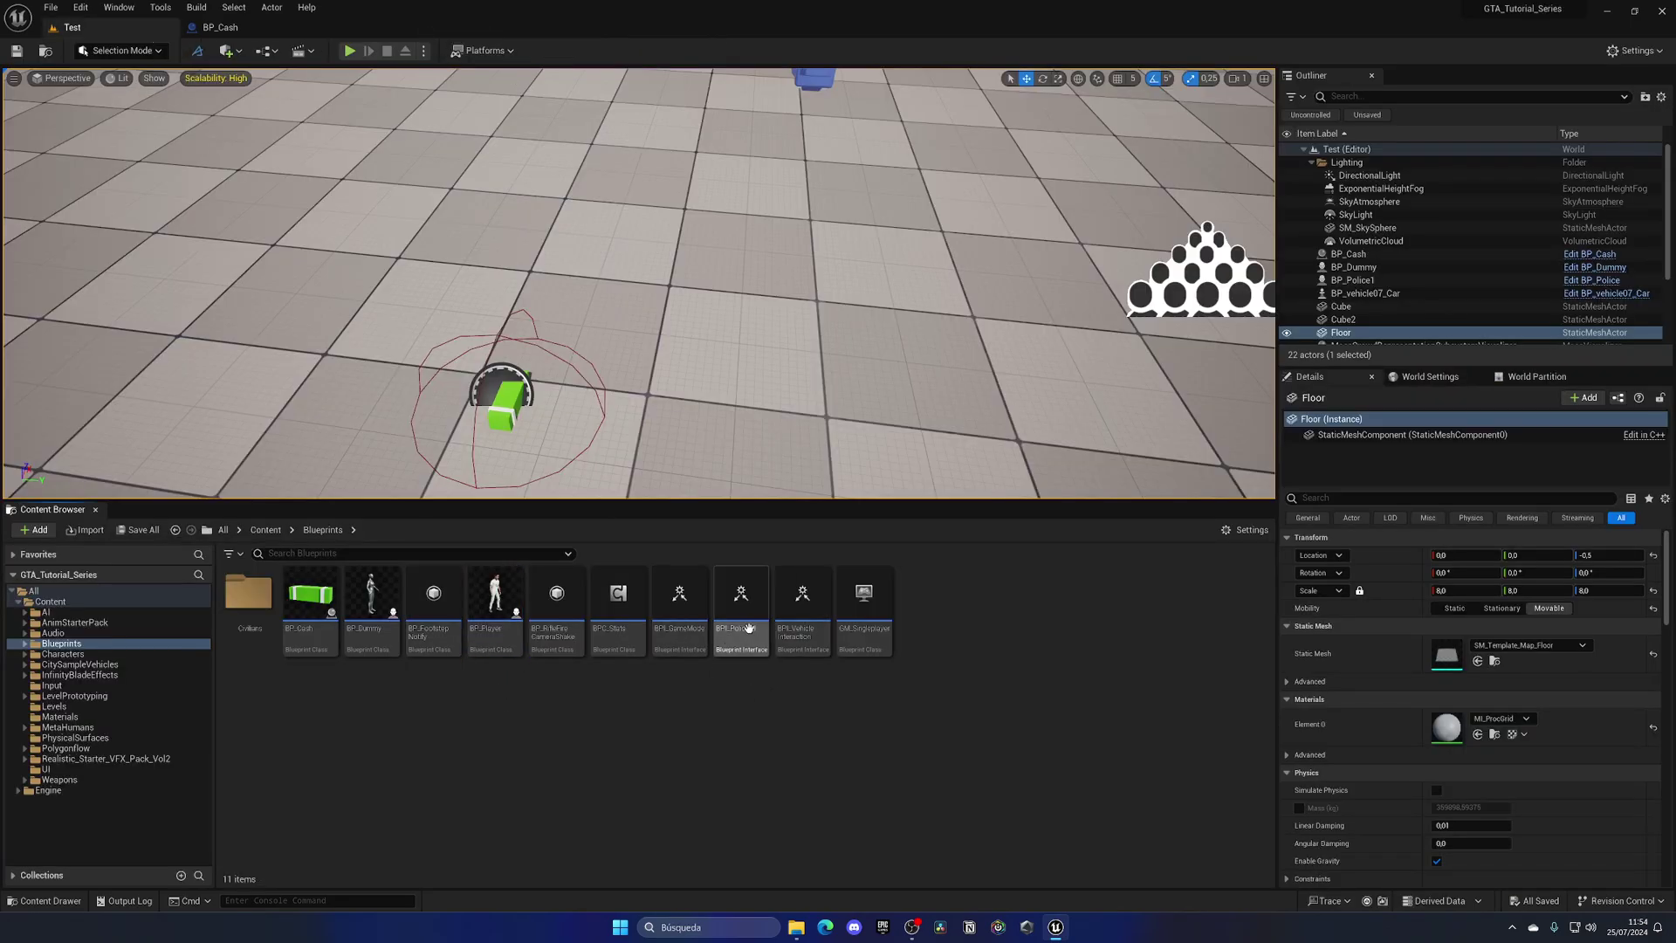
right_click(528, 725)
mouse_move(603, 455)
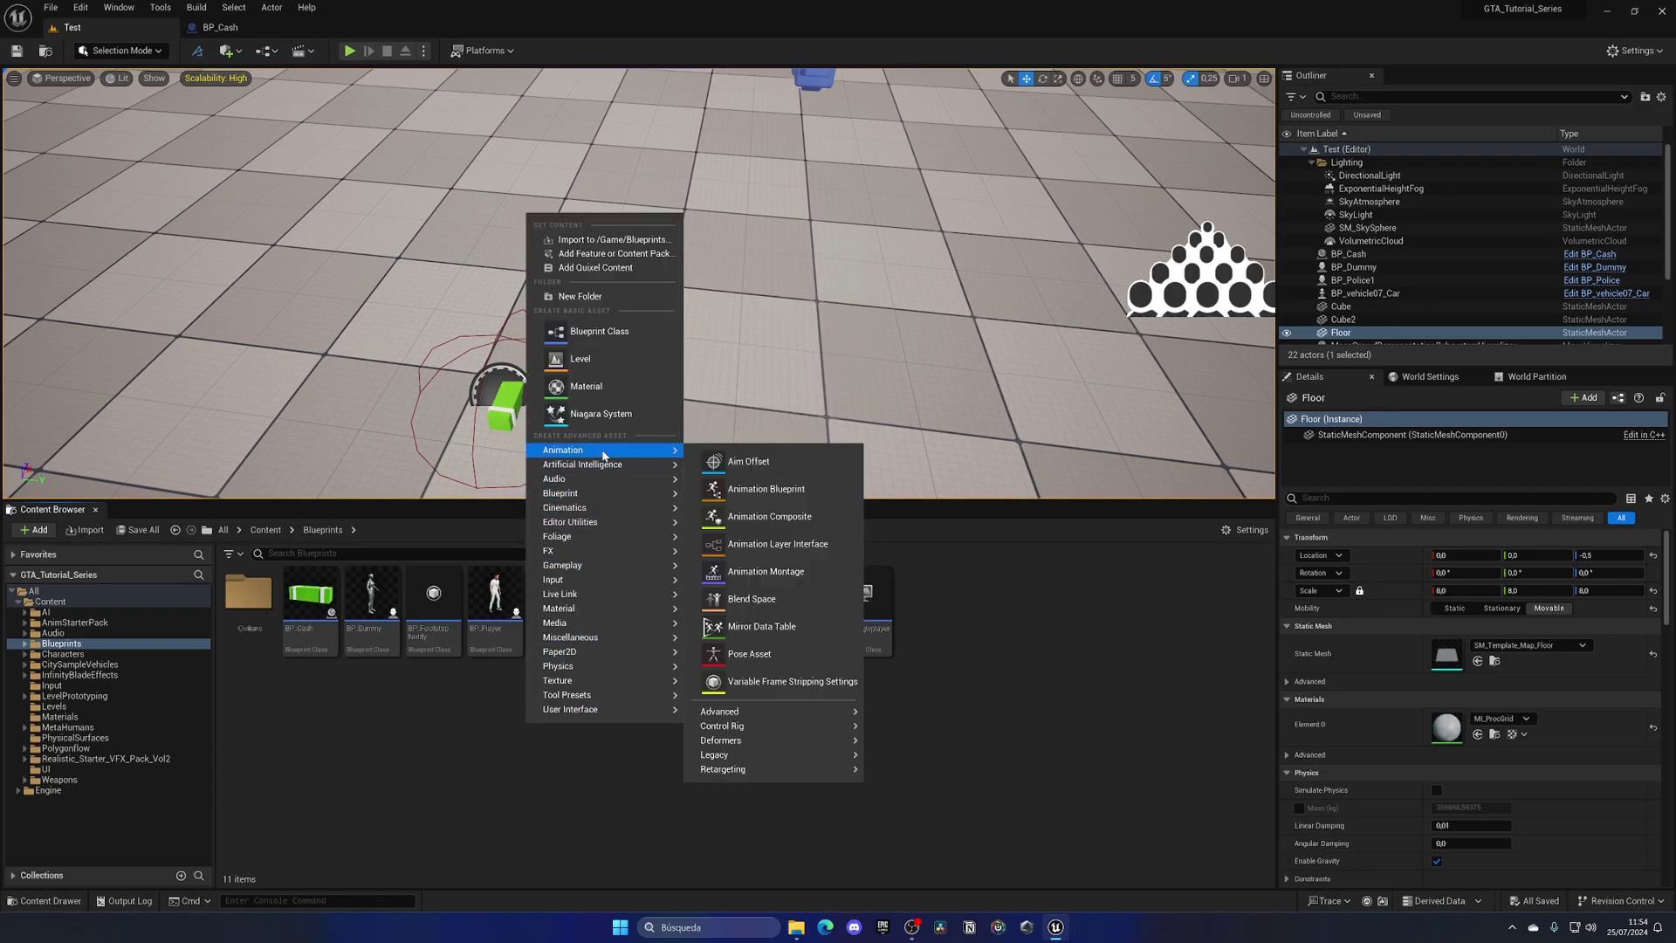